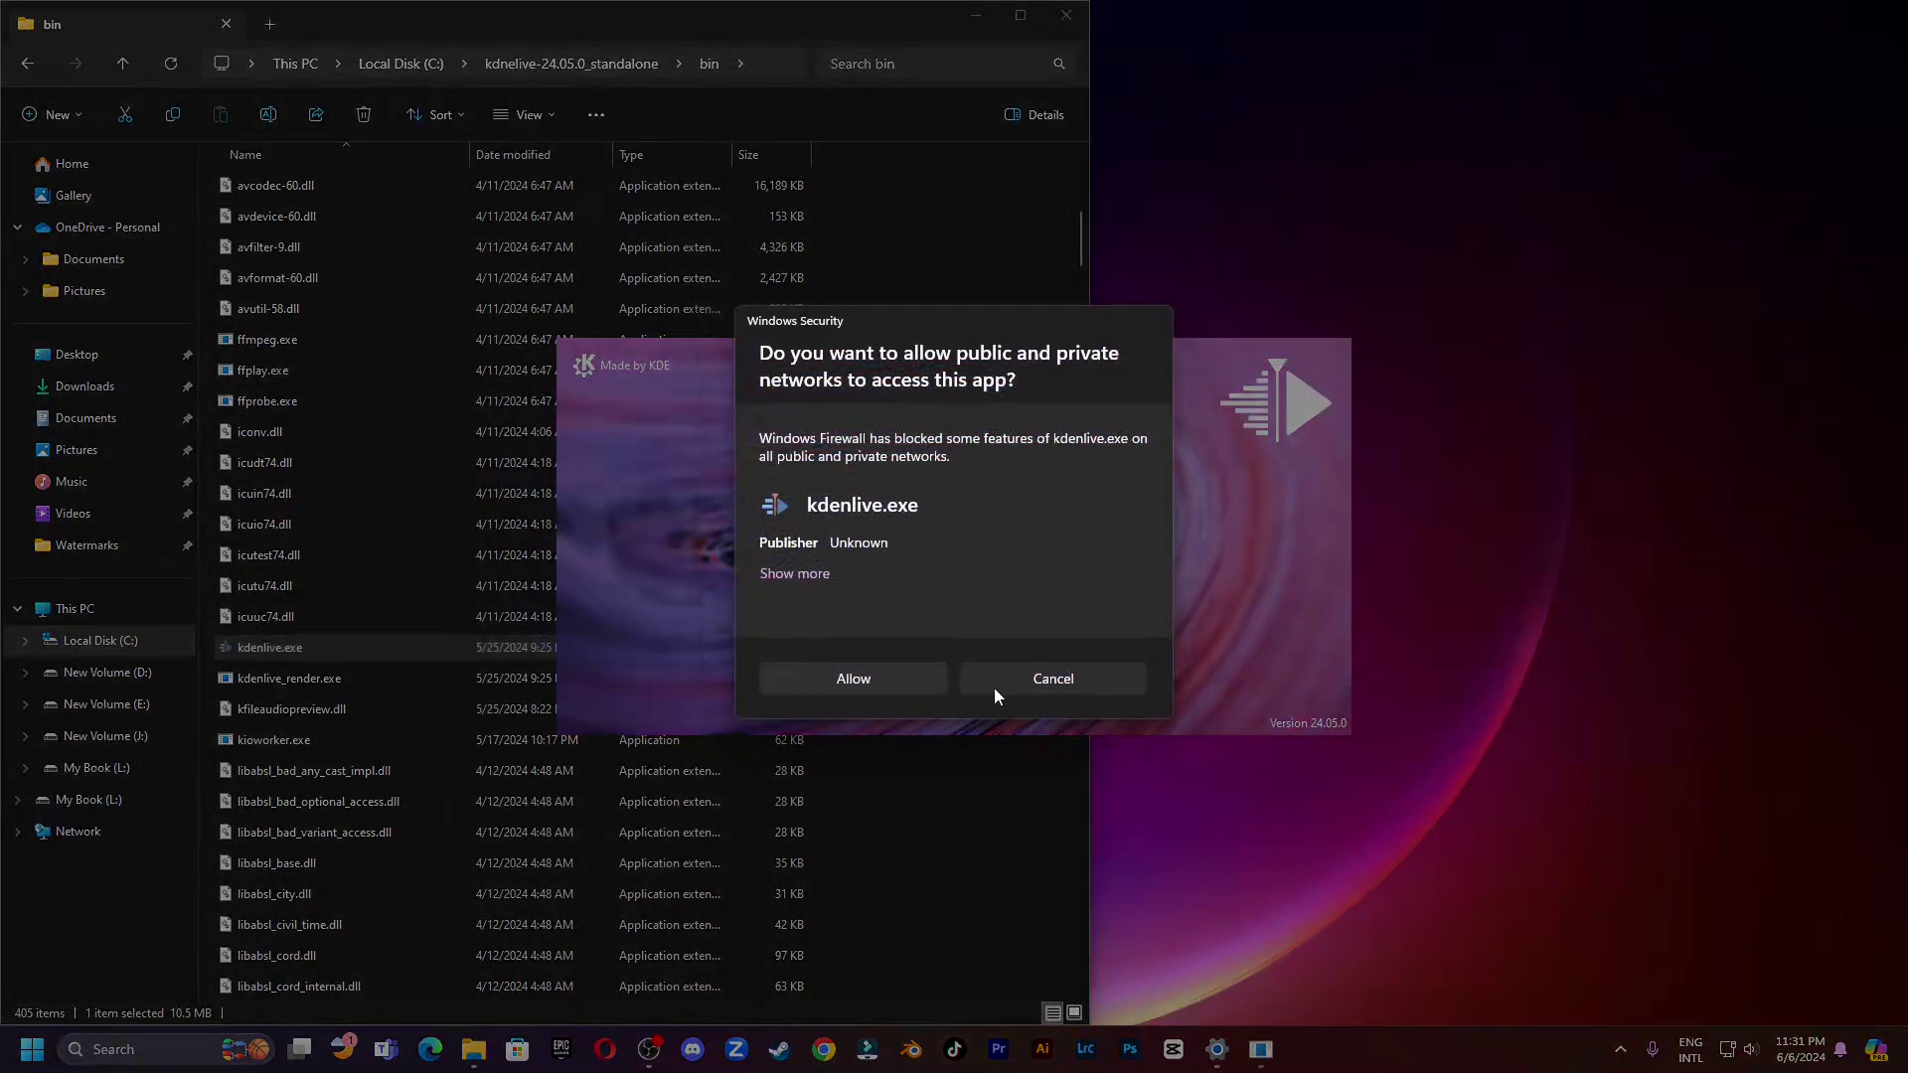
Cancel the Windows Firewall request for kdenlive.exe to access public and private networks.
left_click(1034, 688)
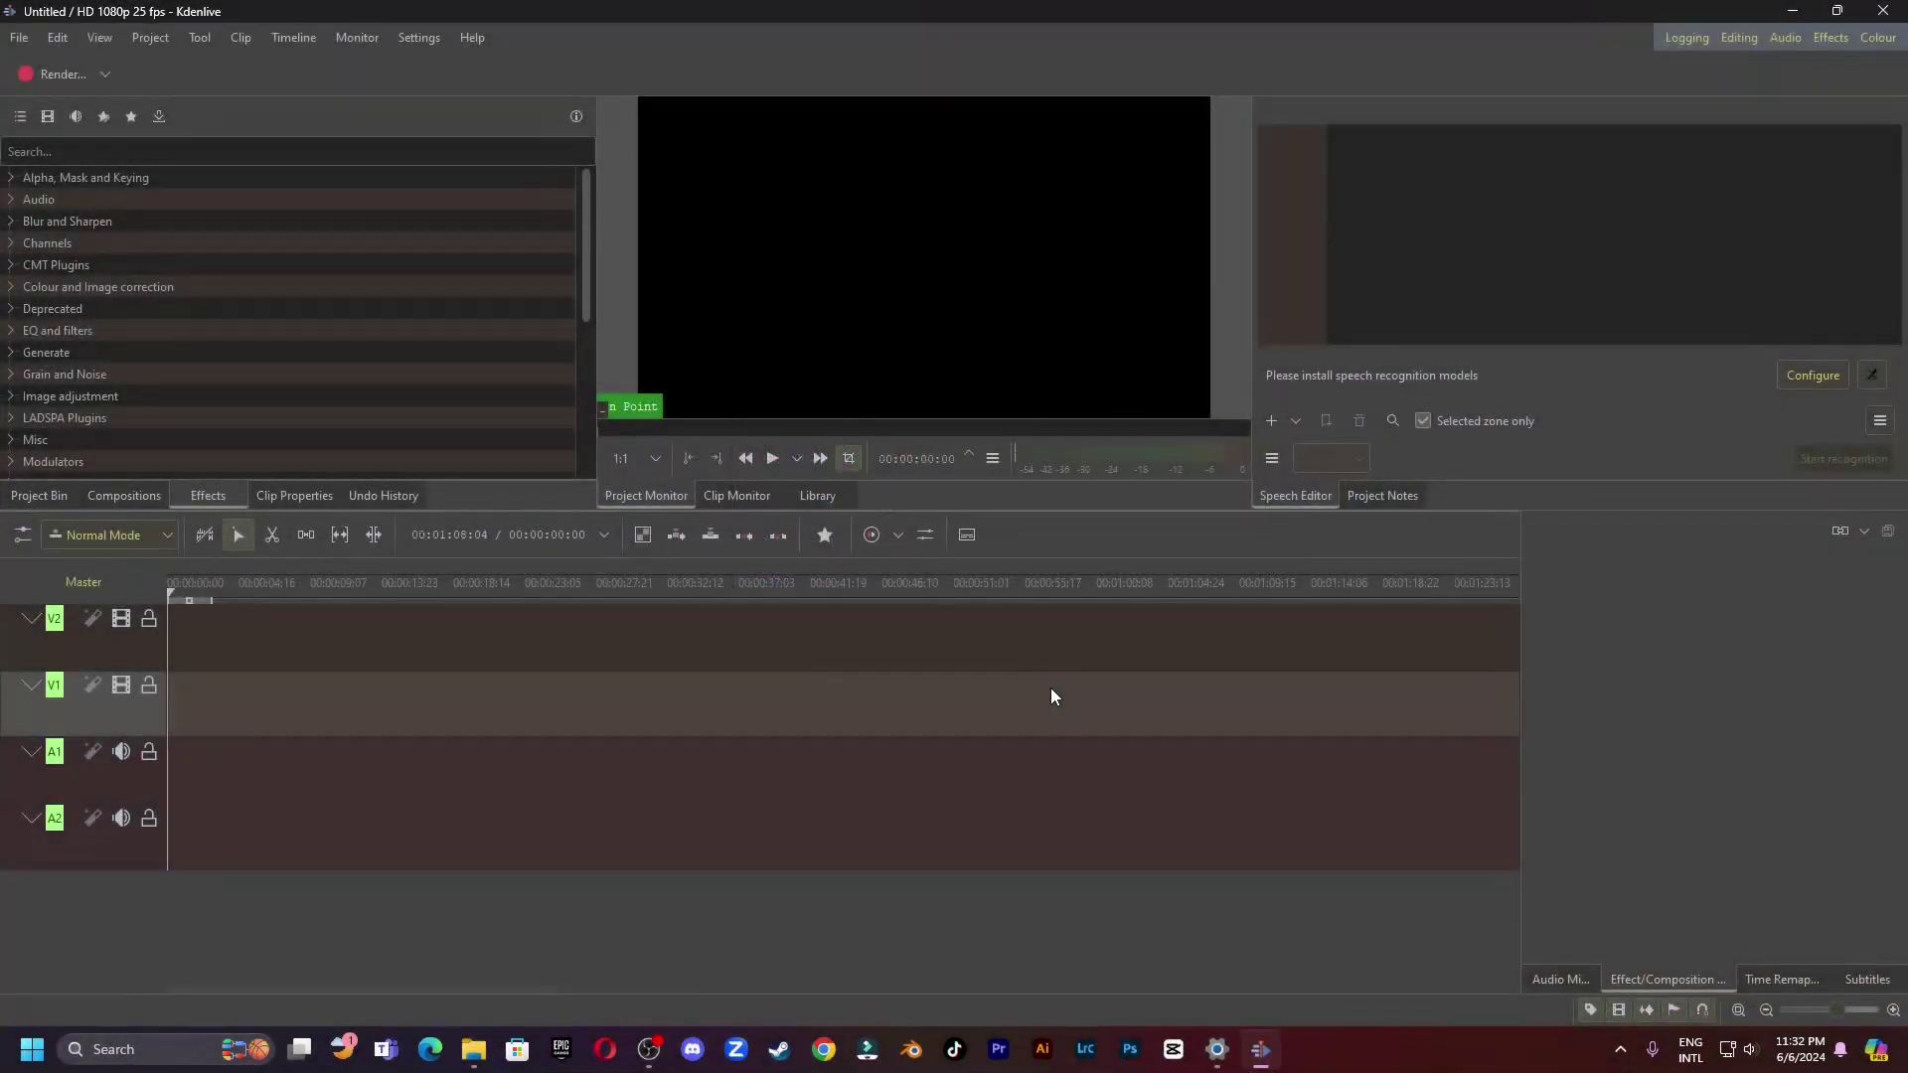
left_click(1112, 693)
In the Speech To Text configuration, choose the Whisper engine and enable translation through SeamlessM4T.
left_click(418, 37)
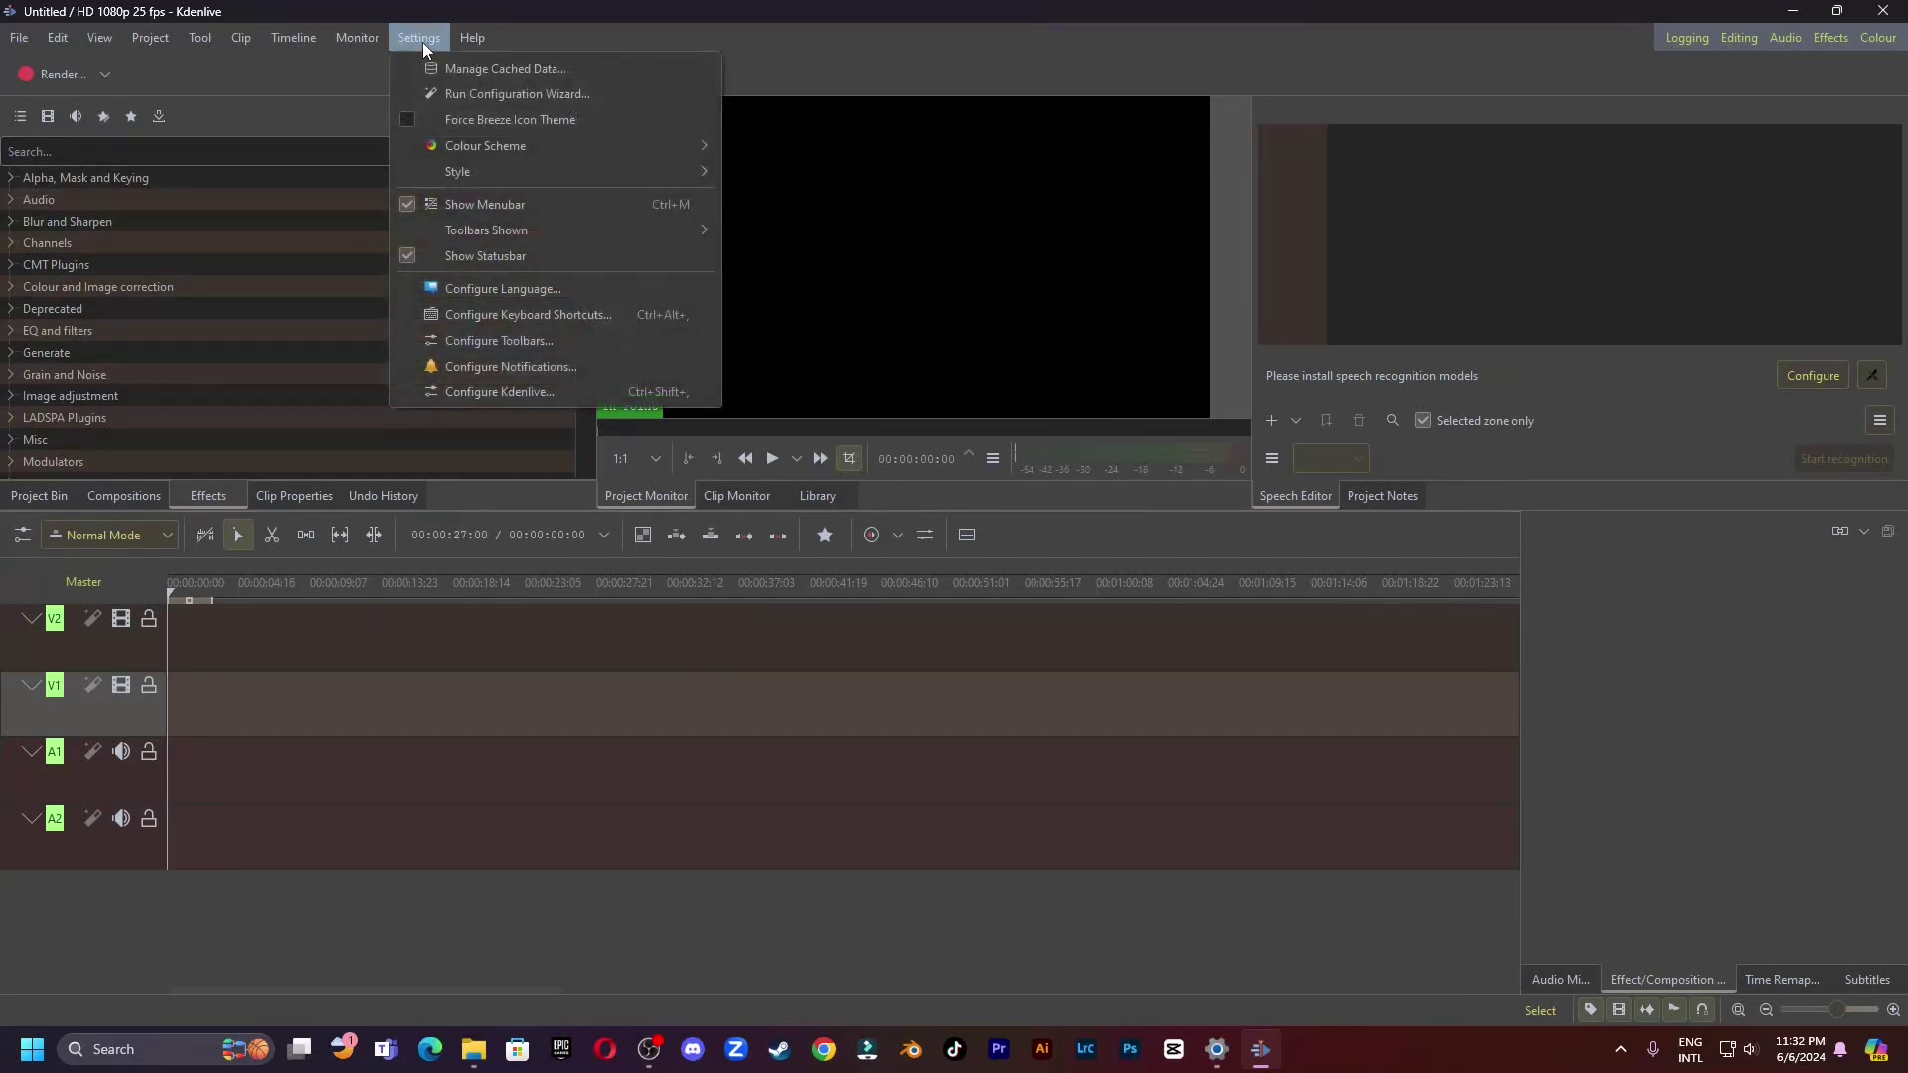
left_click(494, 391)
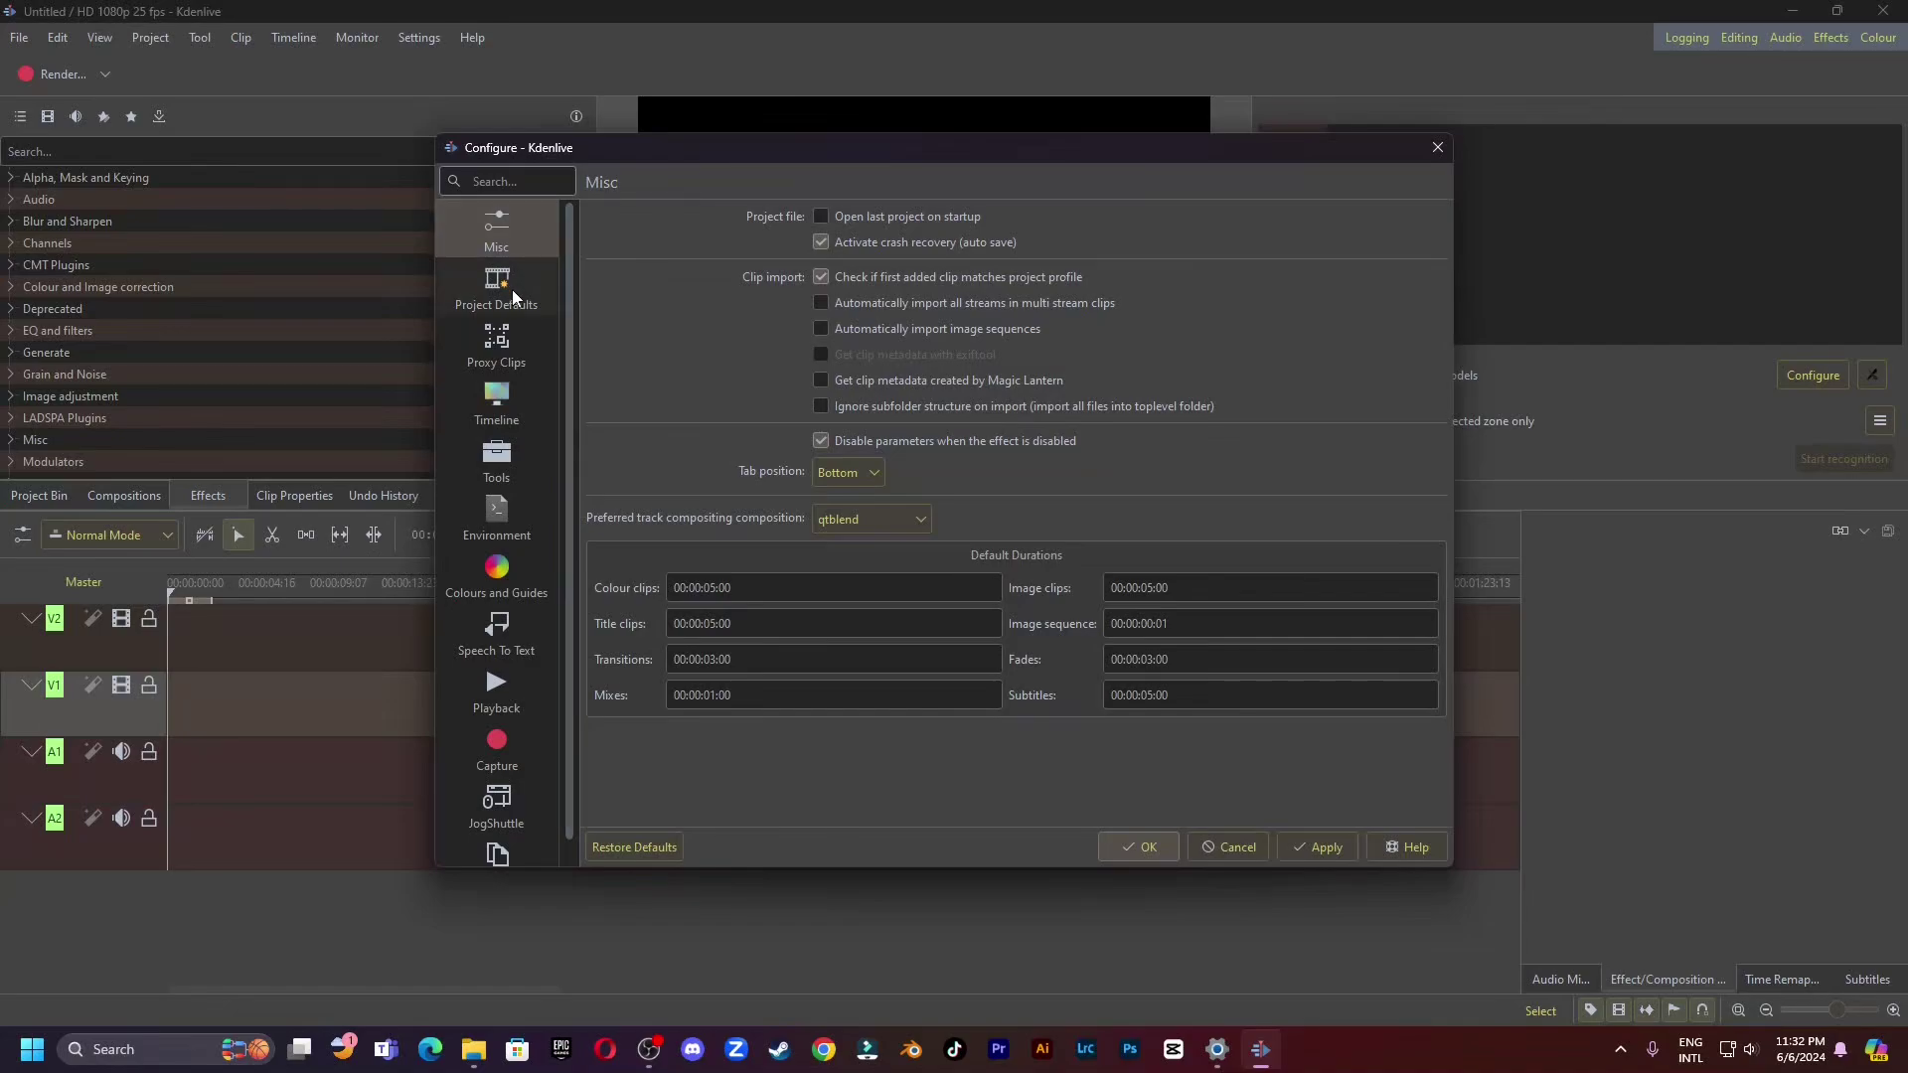
left_click(519, 626)
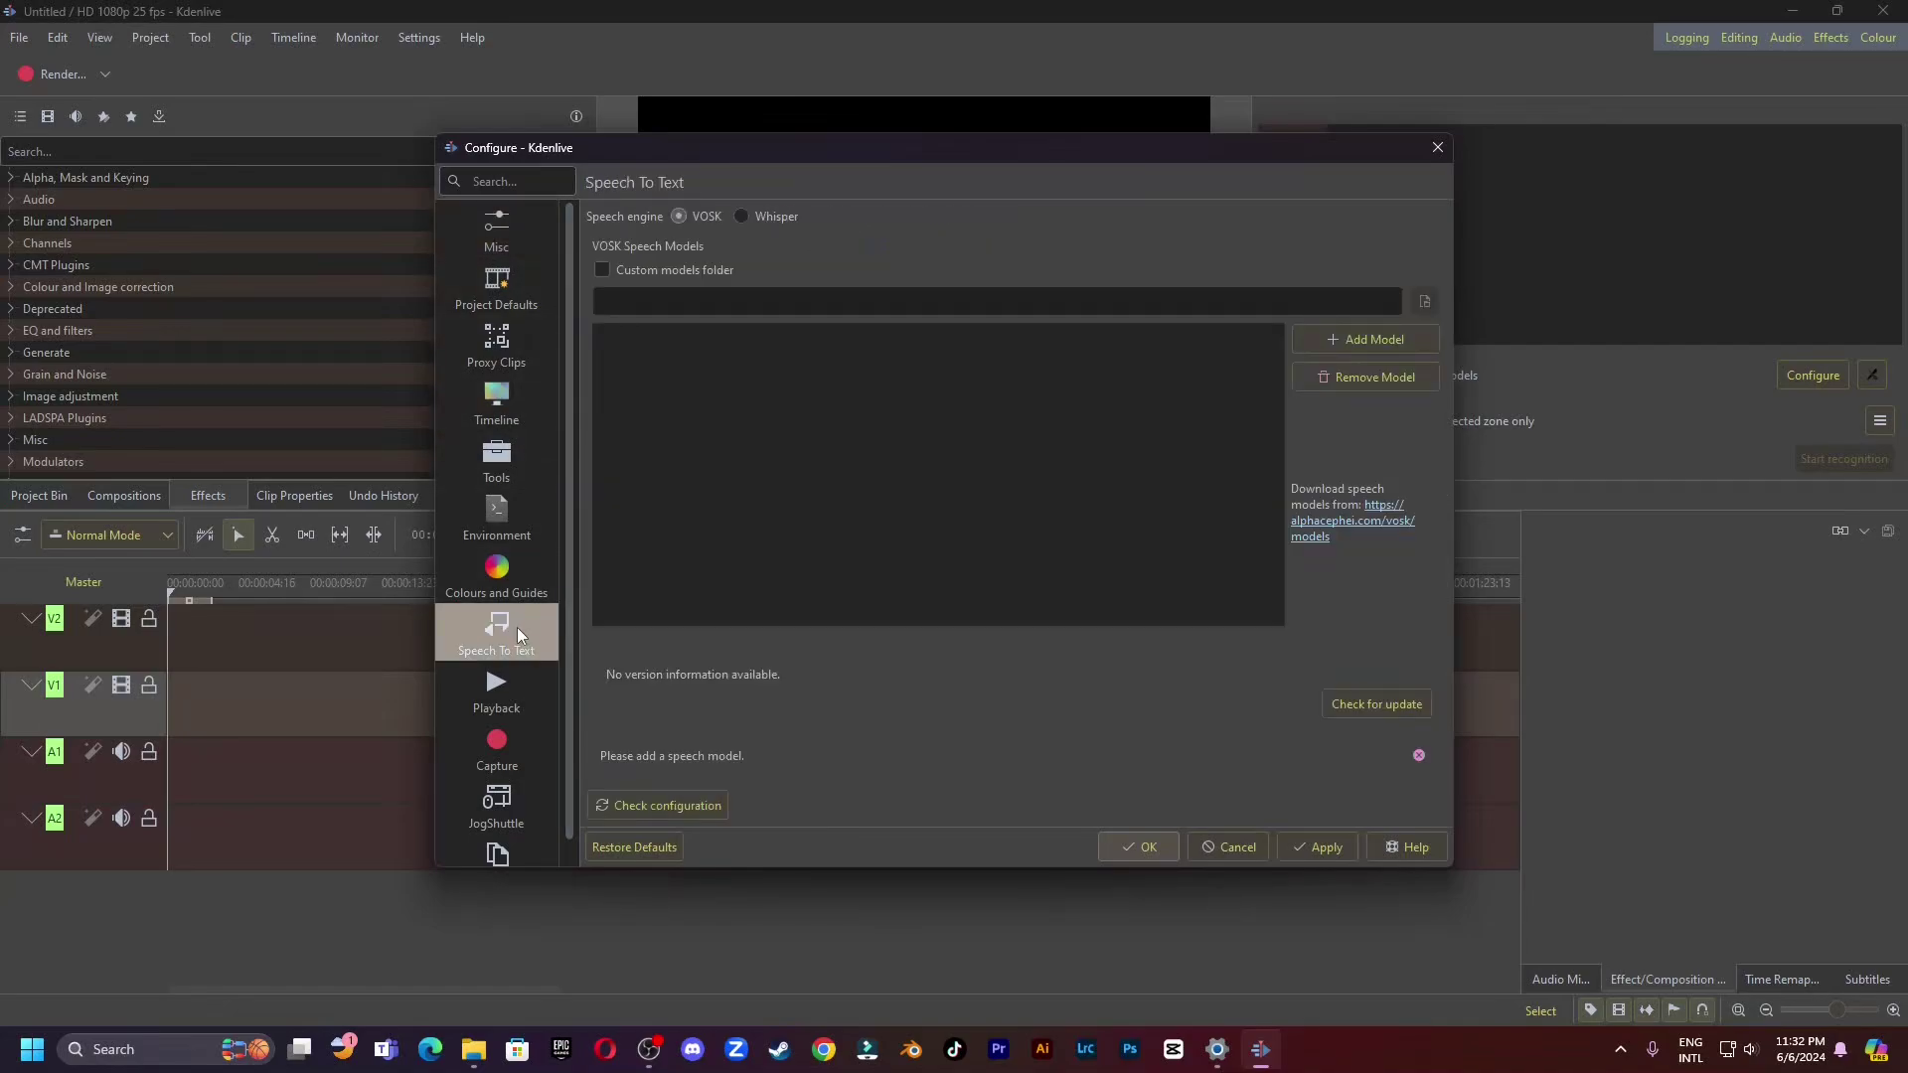
left_click(743, 215)
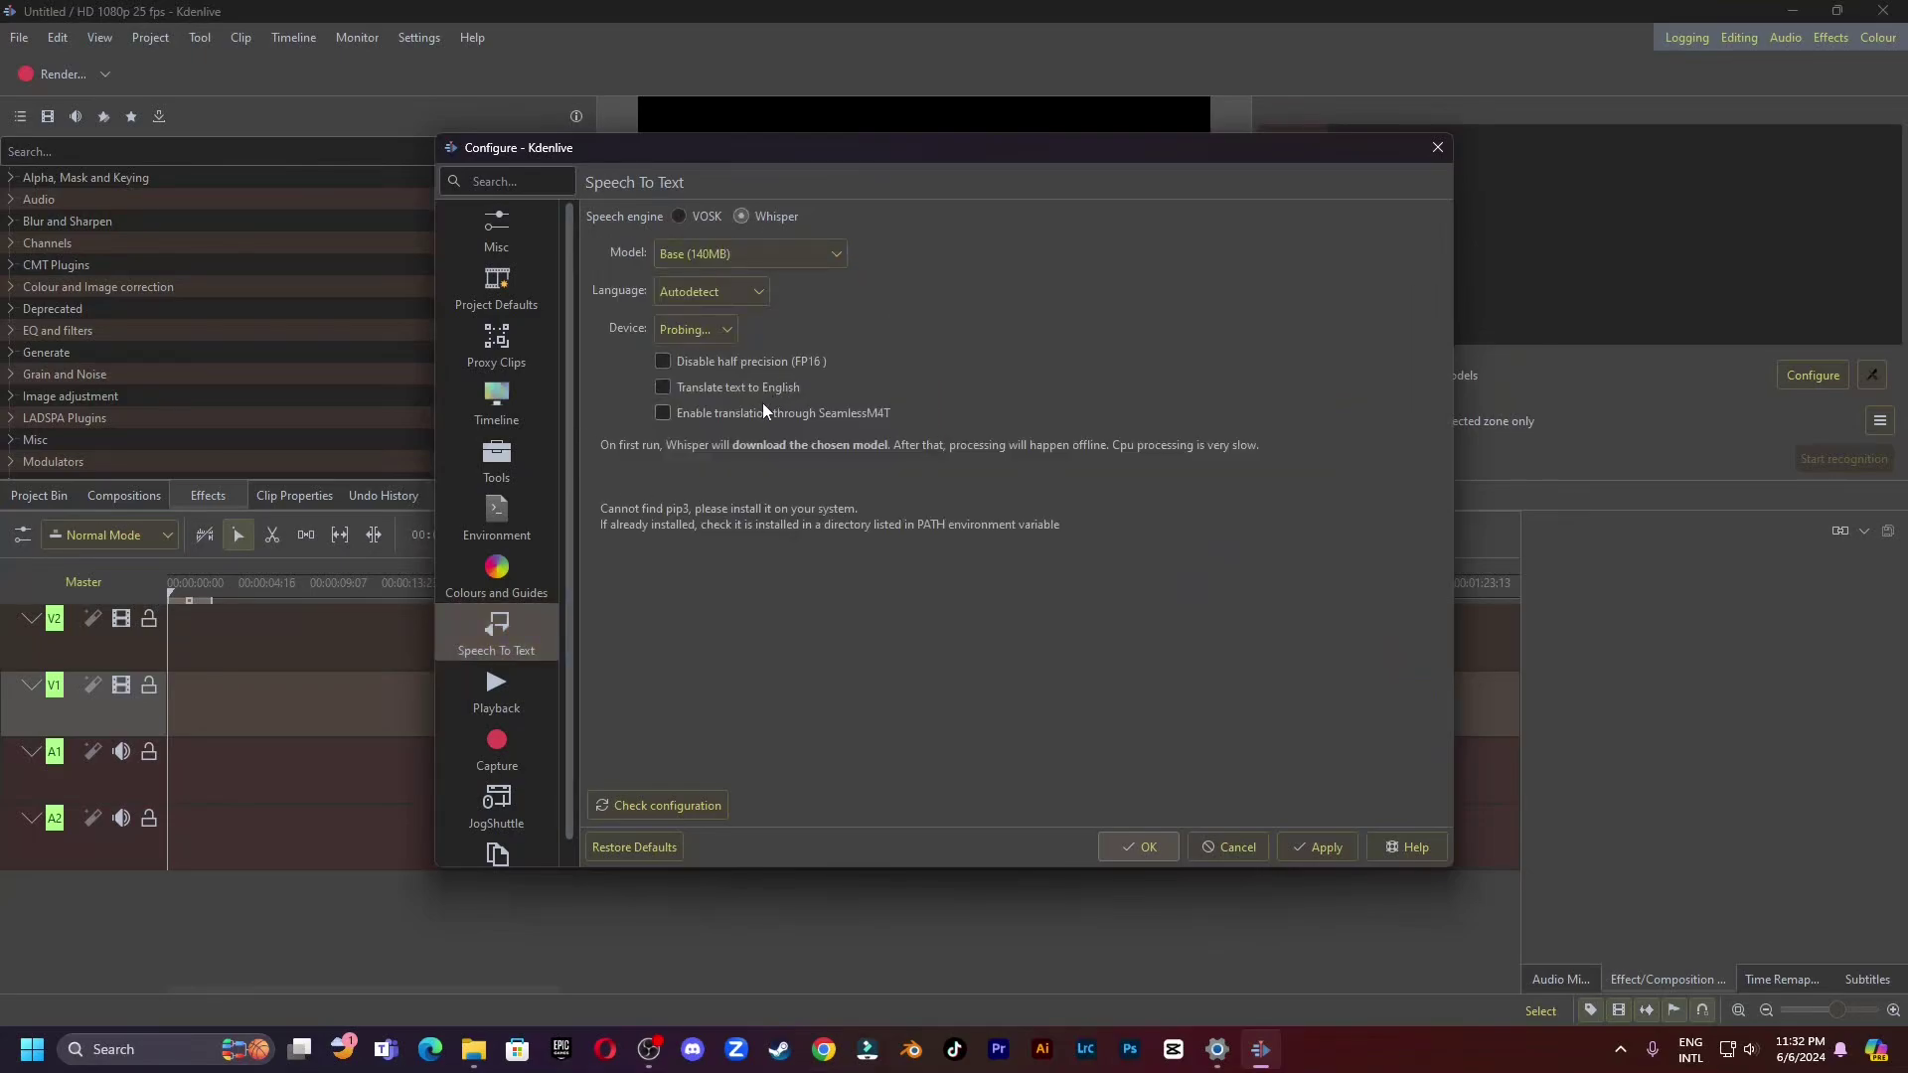
left_click(722, 415)
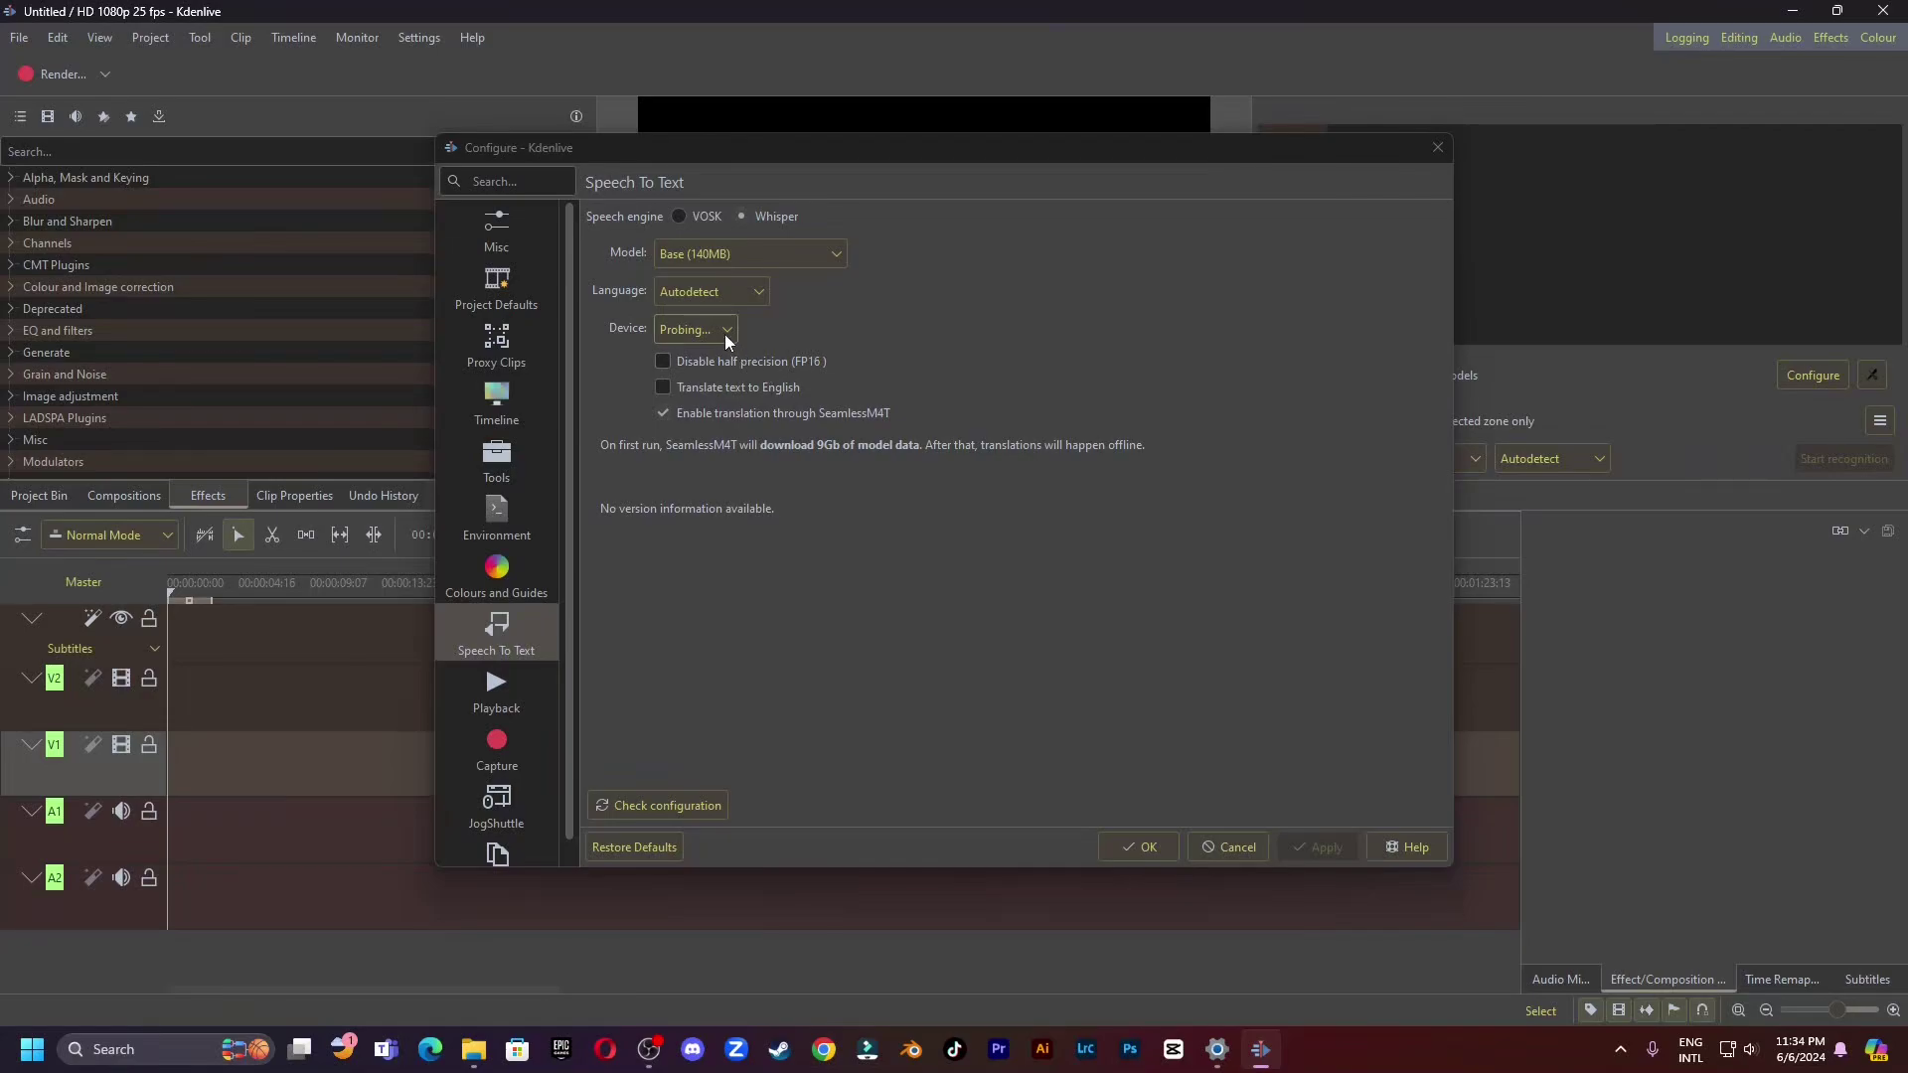
Set the Whisper speech recognition language to Indonesian and check the speech engine configuration.
left_click(724, 334)
left_click(724, 334)
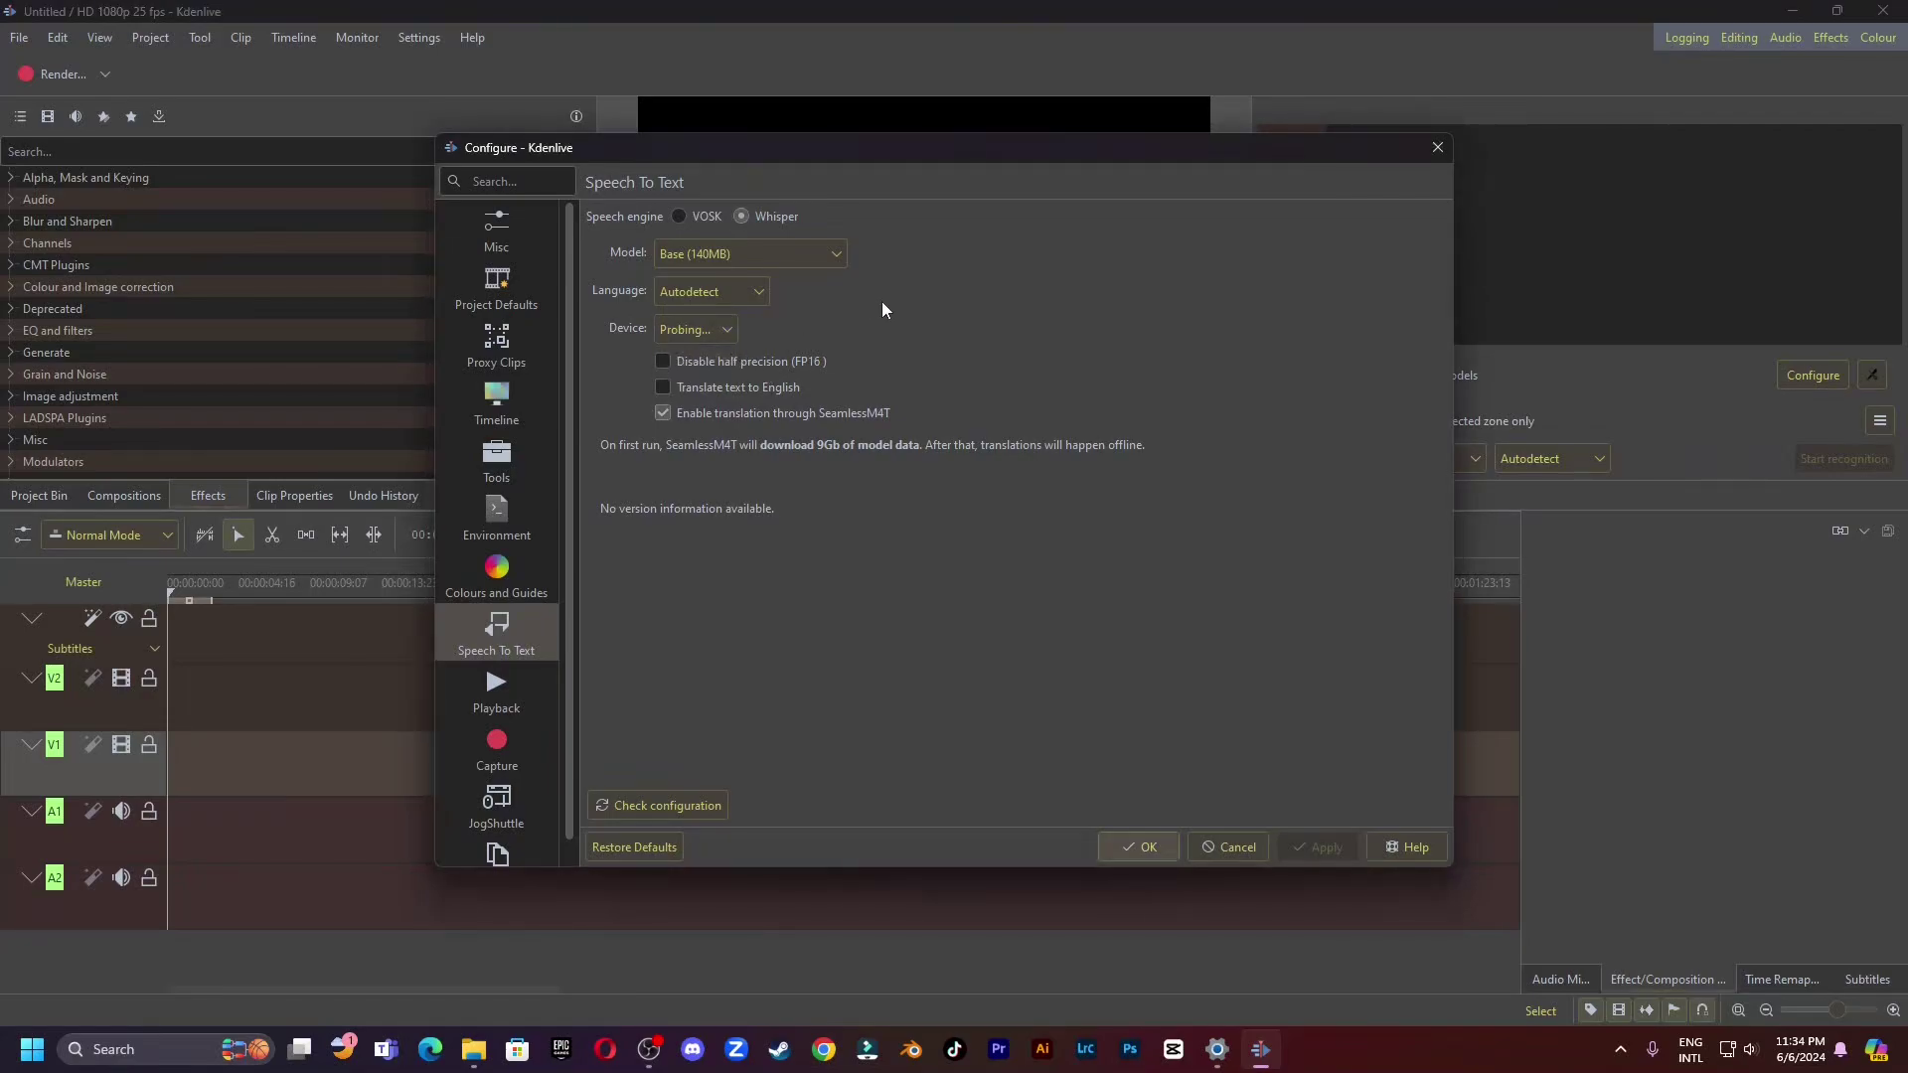
left_click(763, 294)
scroll(710, 444, "down", 8)
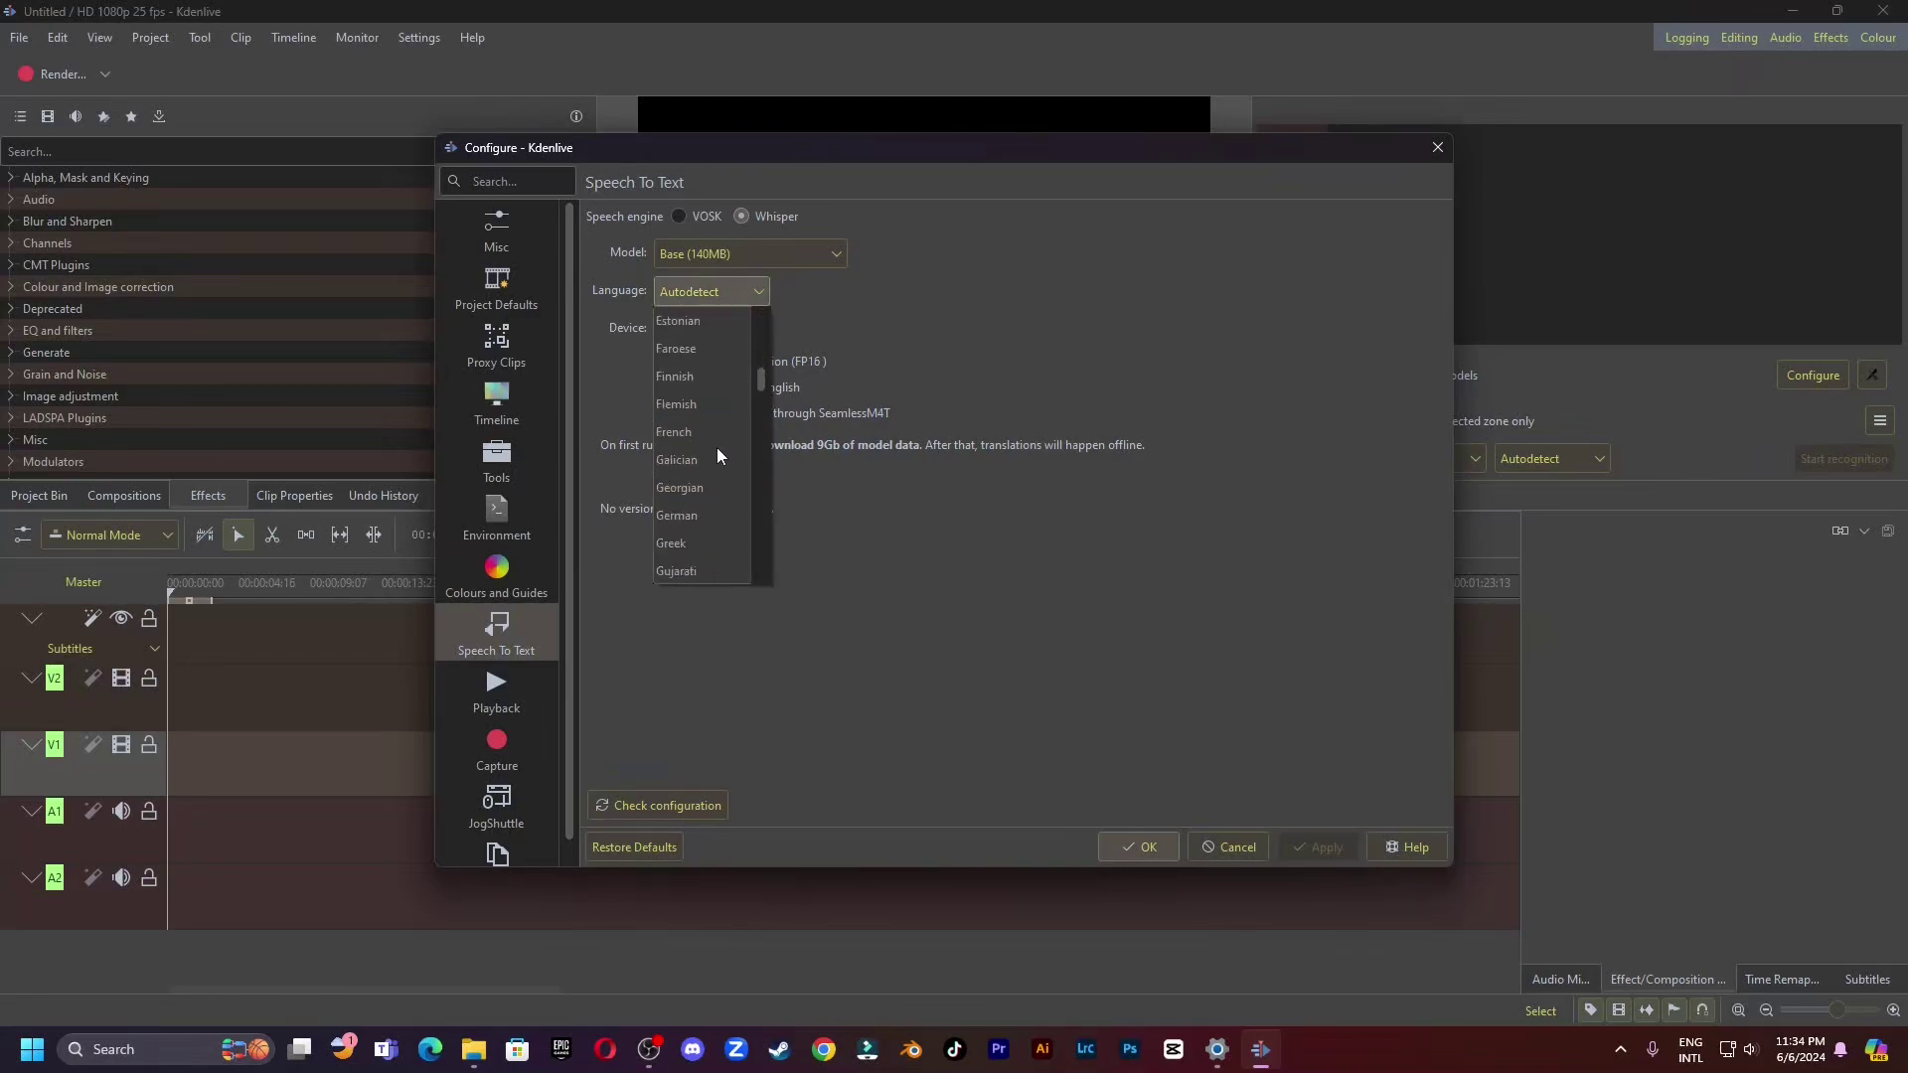
left_click(695, 485)
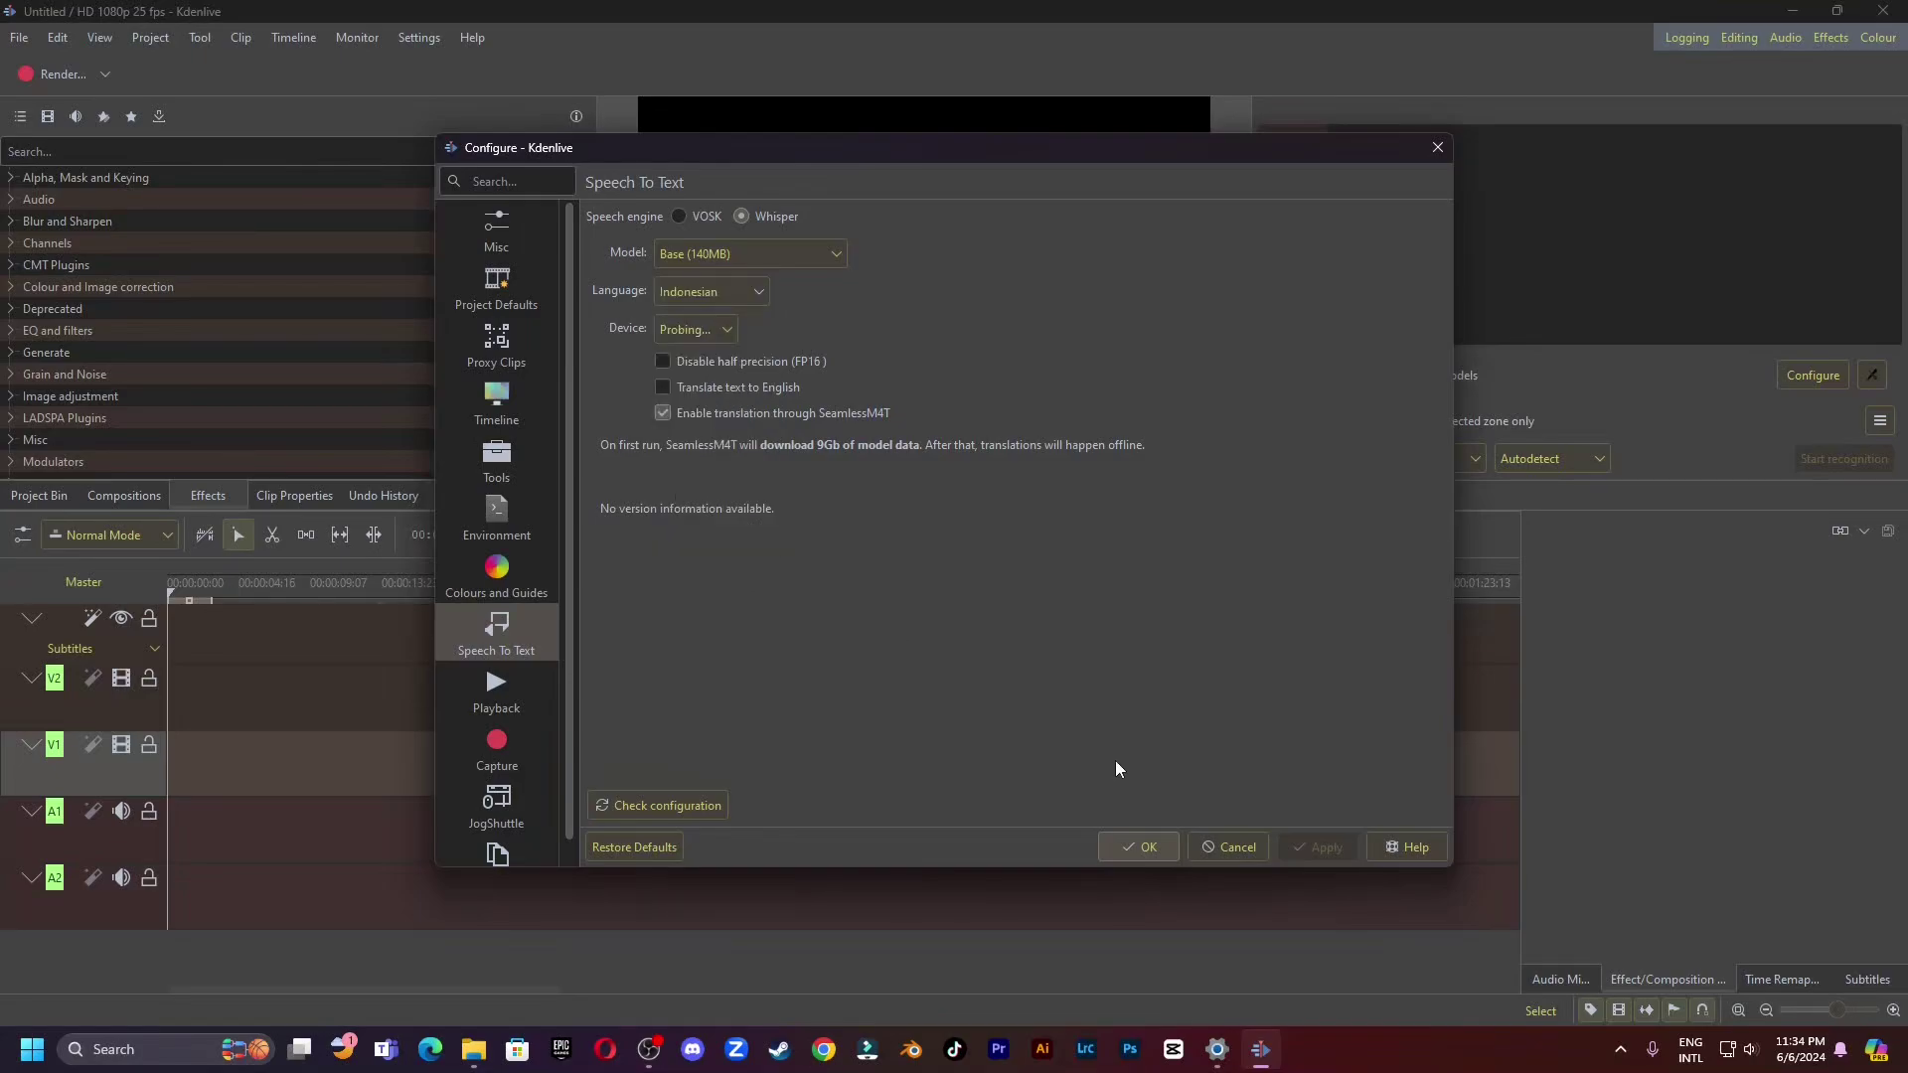
left_click(666, 805)
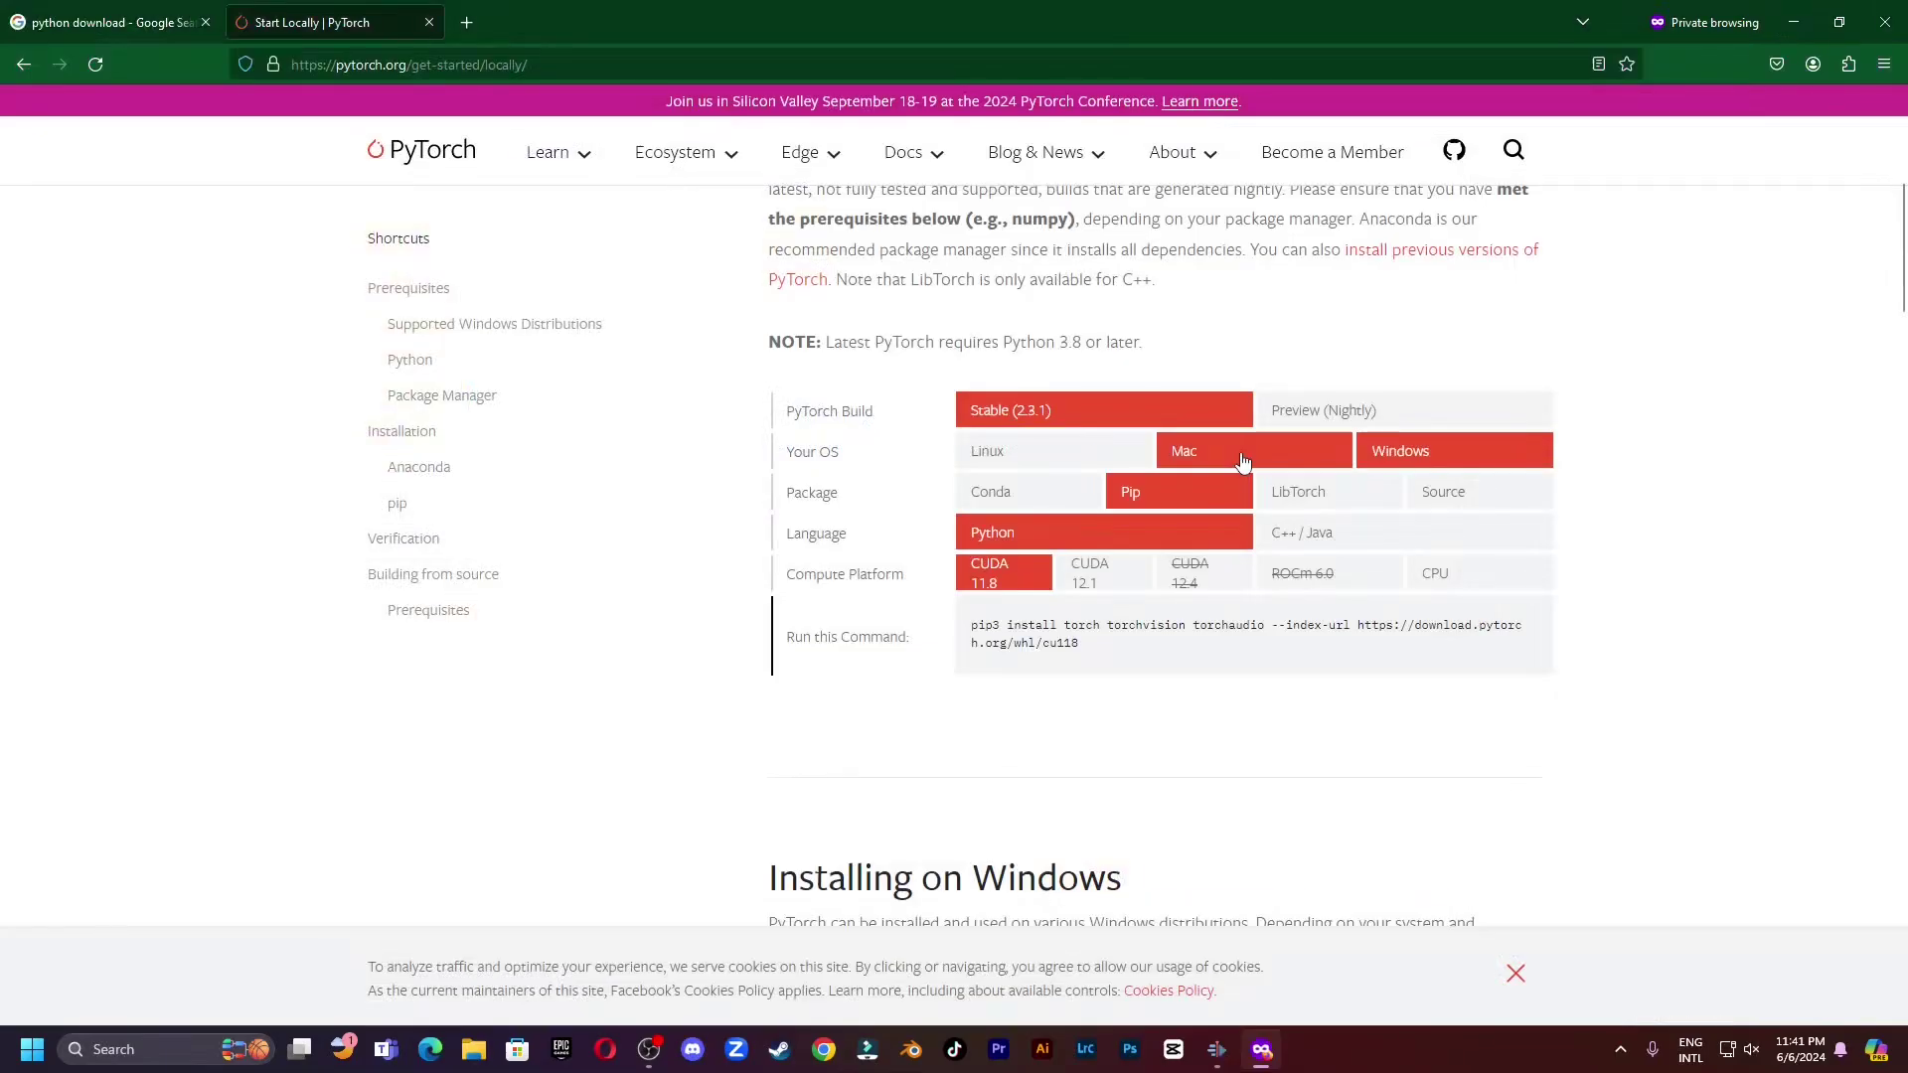
On the PyTorch install page, choose the CPU compute platform and review which Python versions are supported on Windows.
left_click(1431, 587)
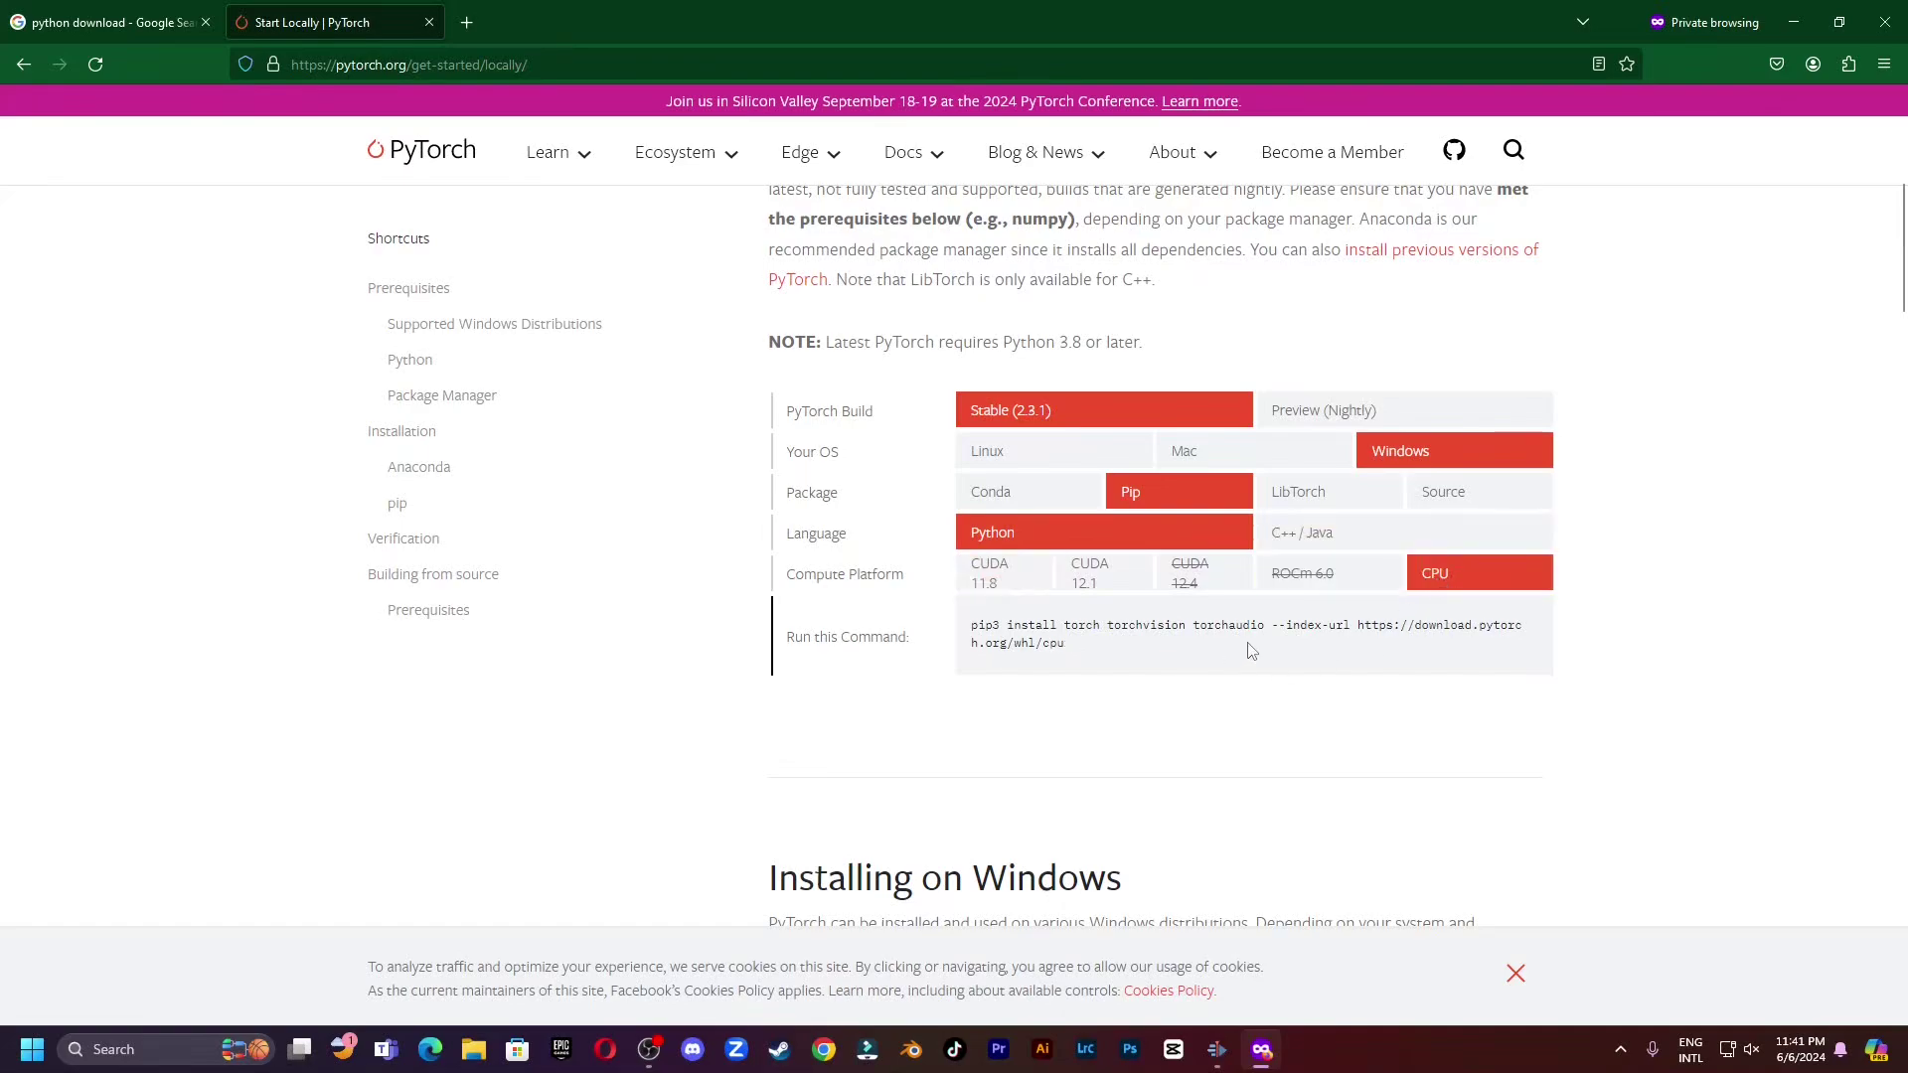
scroll(1250, 651, "down", 7)
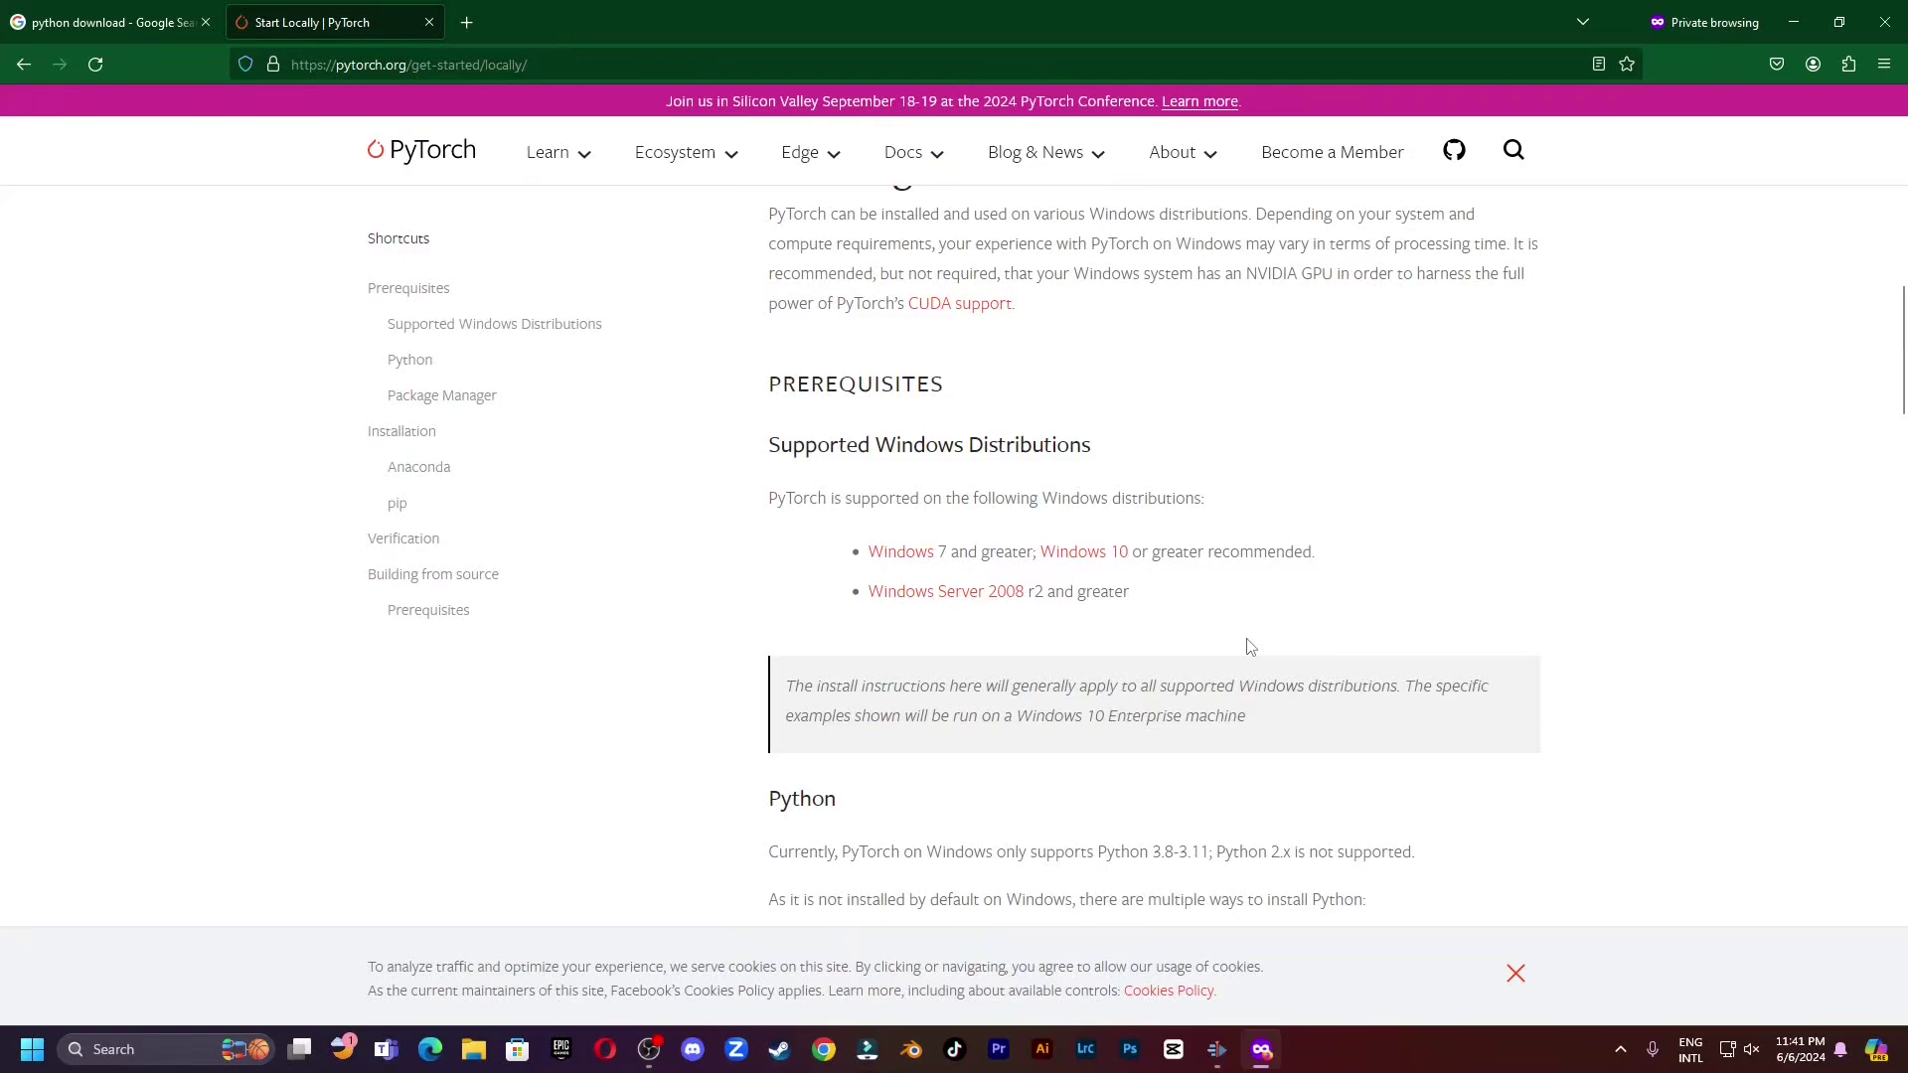
scroll(1250, 647, "down", 5)
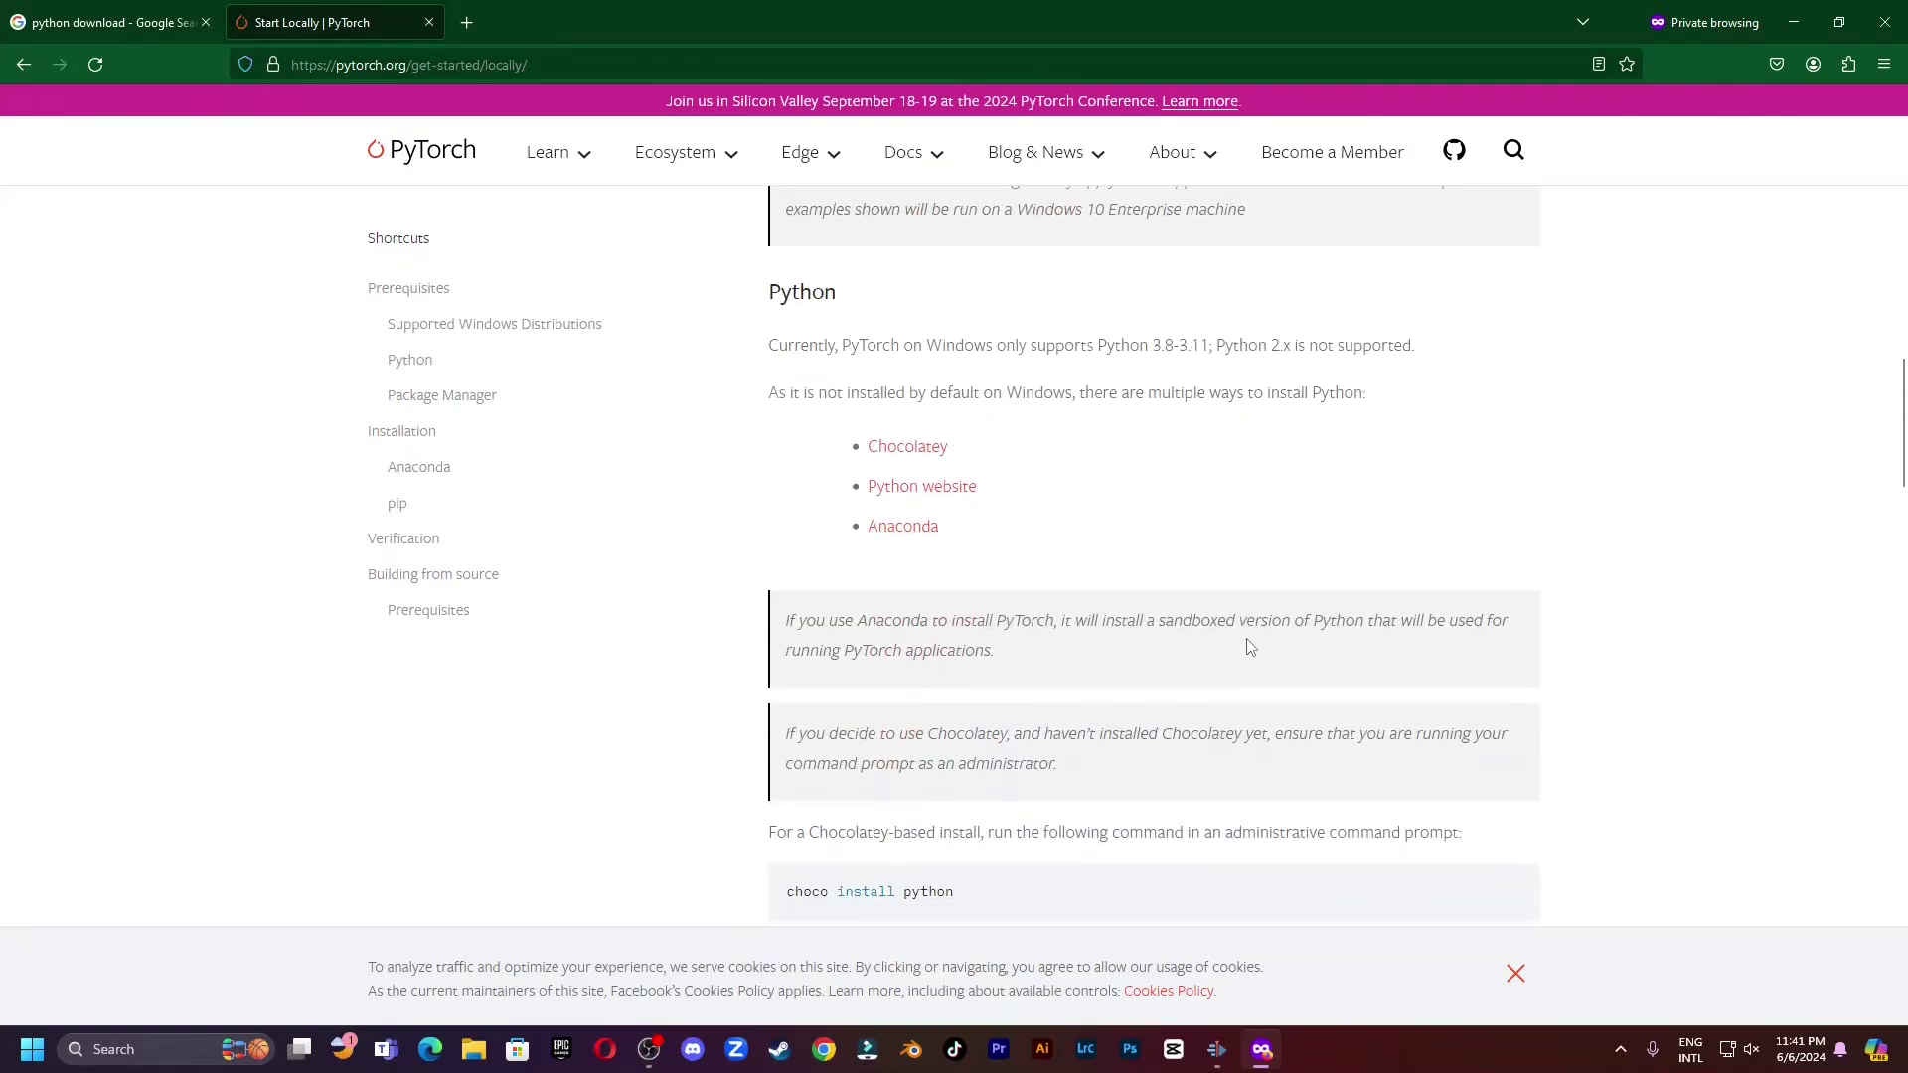
scroll(1250, 647, "down", 2)
scroll(1248, 644, "up", 3)
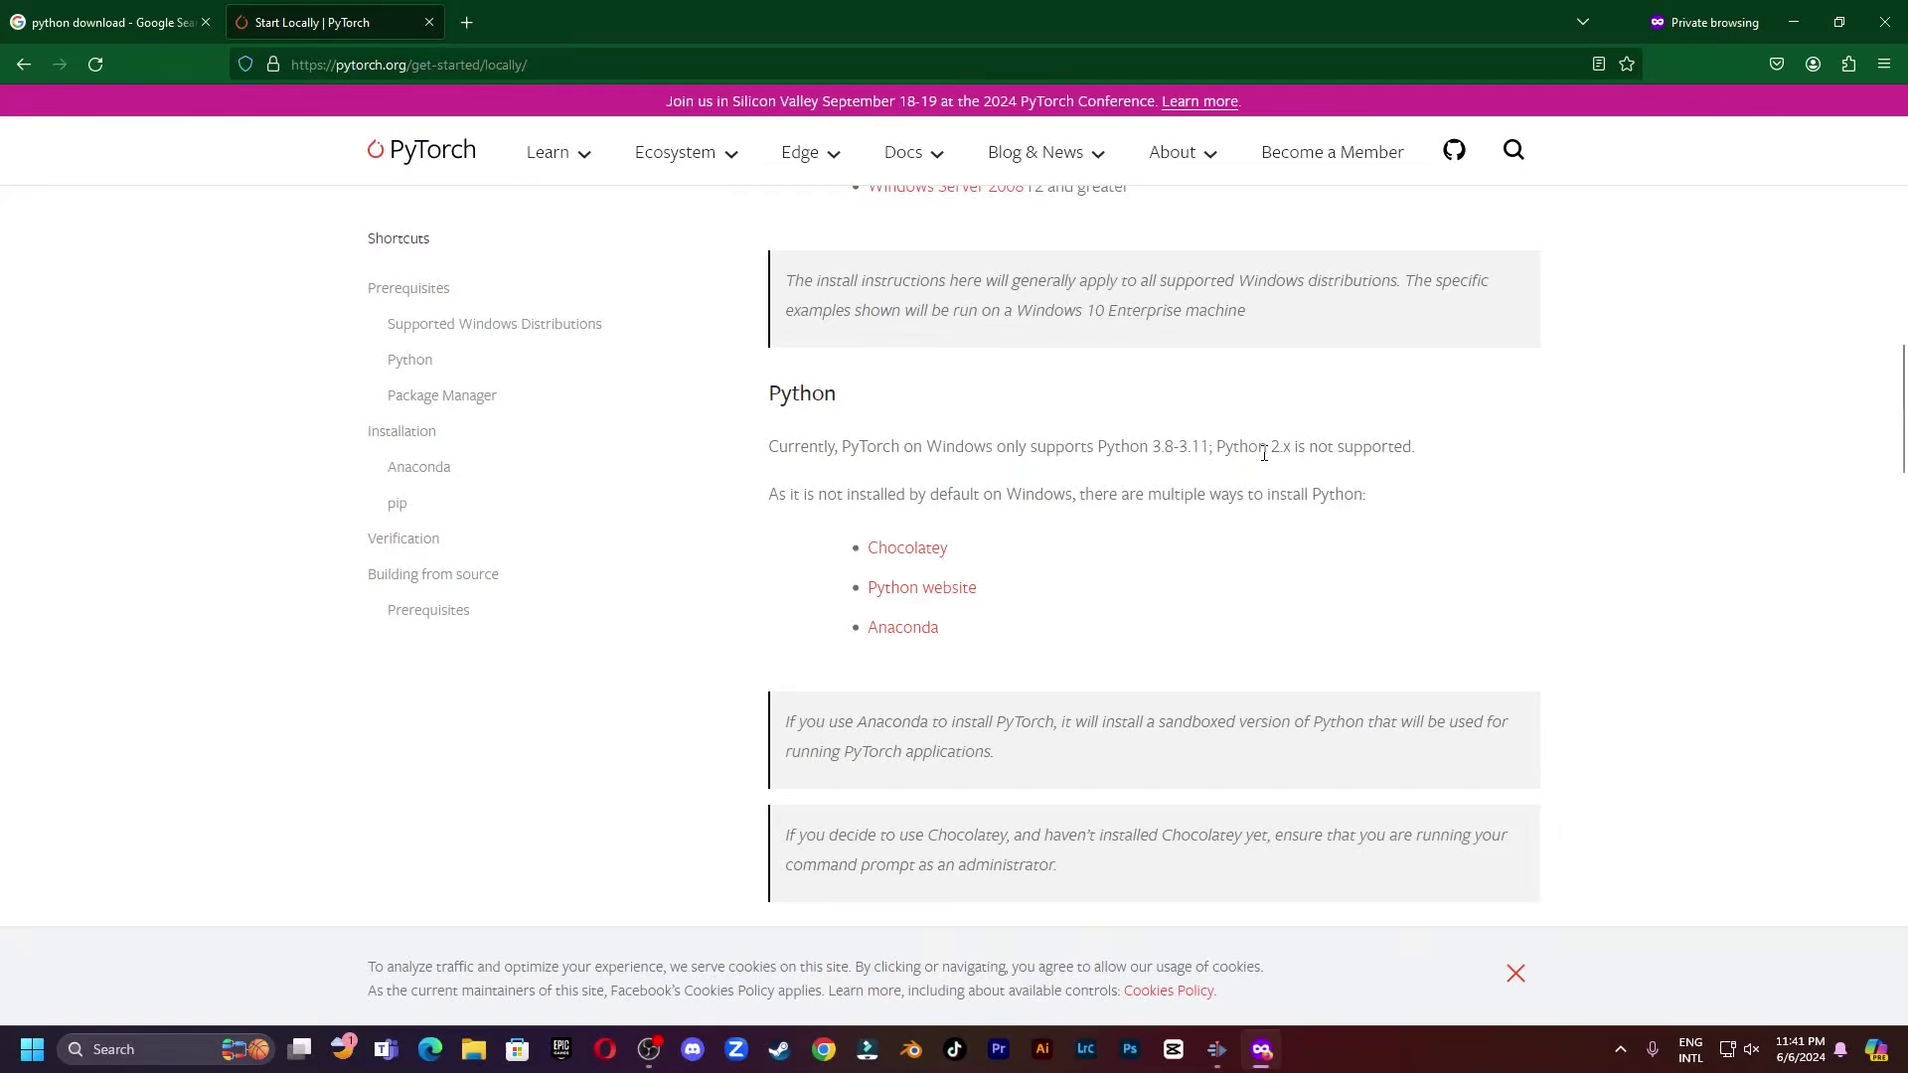
Search Google for "python 3.11 download" and open the Python 3.11.0 release page.
key("ctrl+Tab")
left_click(282, 135)
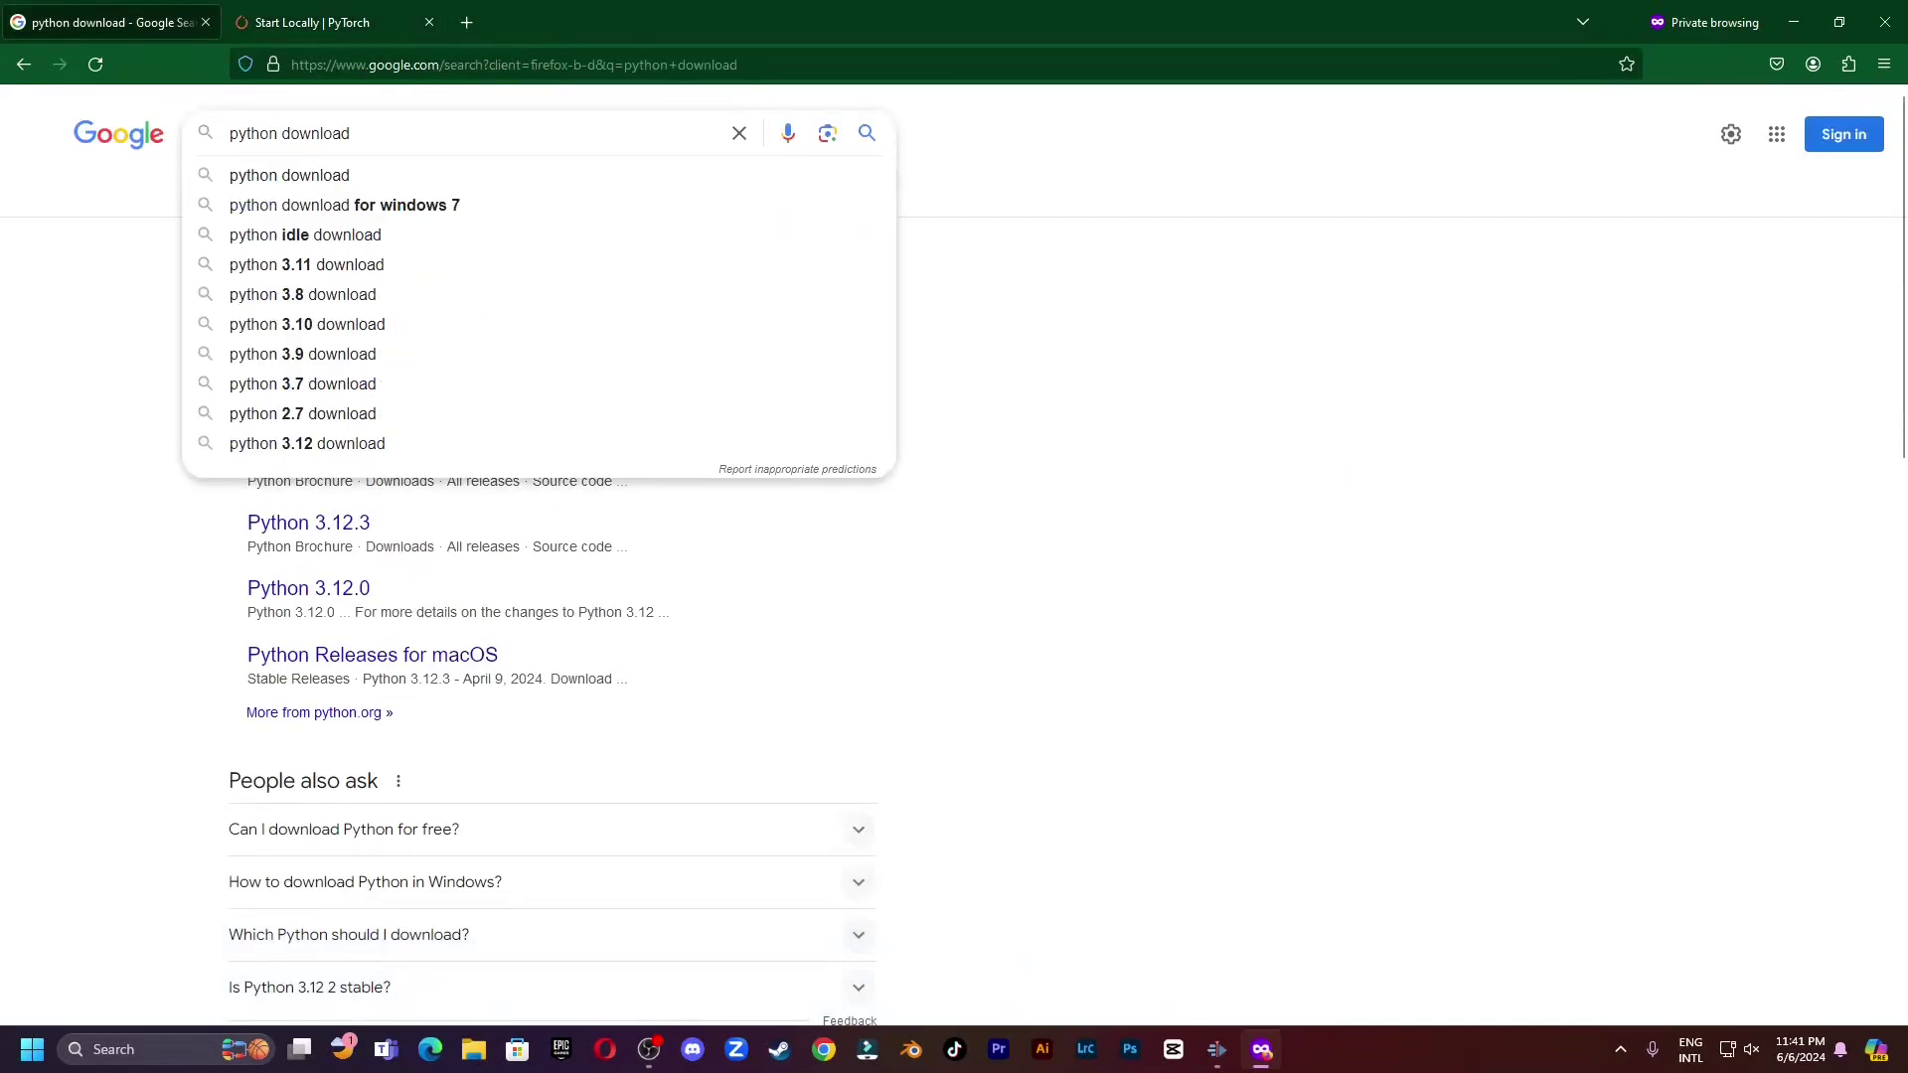
key("Down")
key("Down")
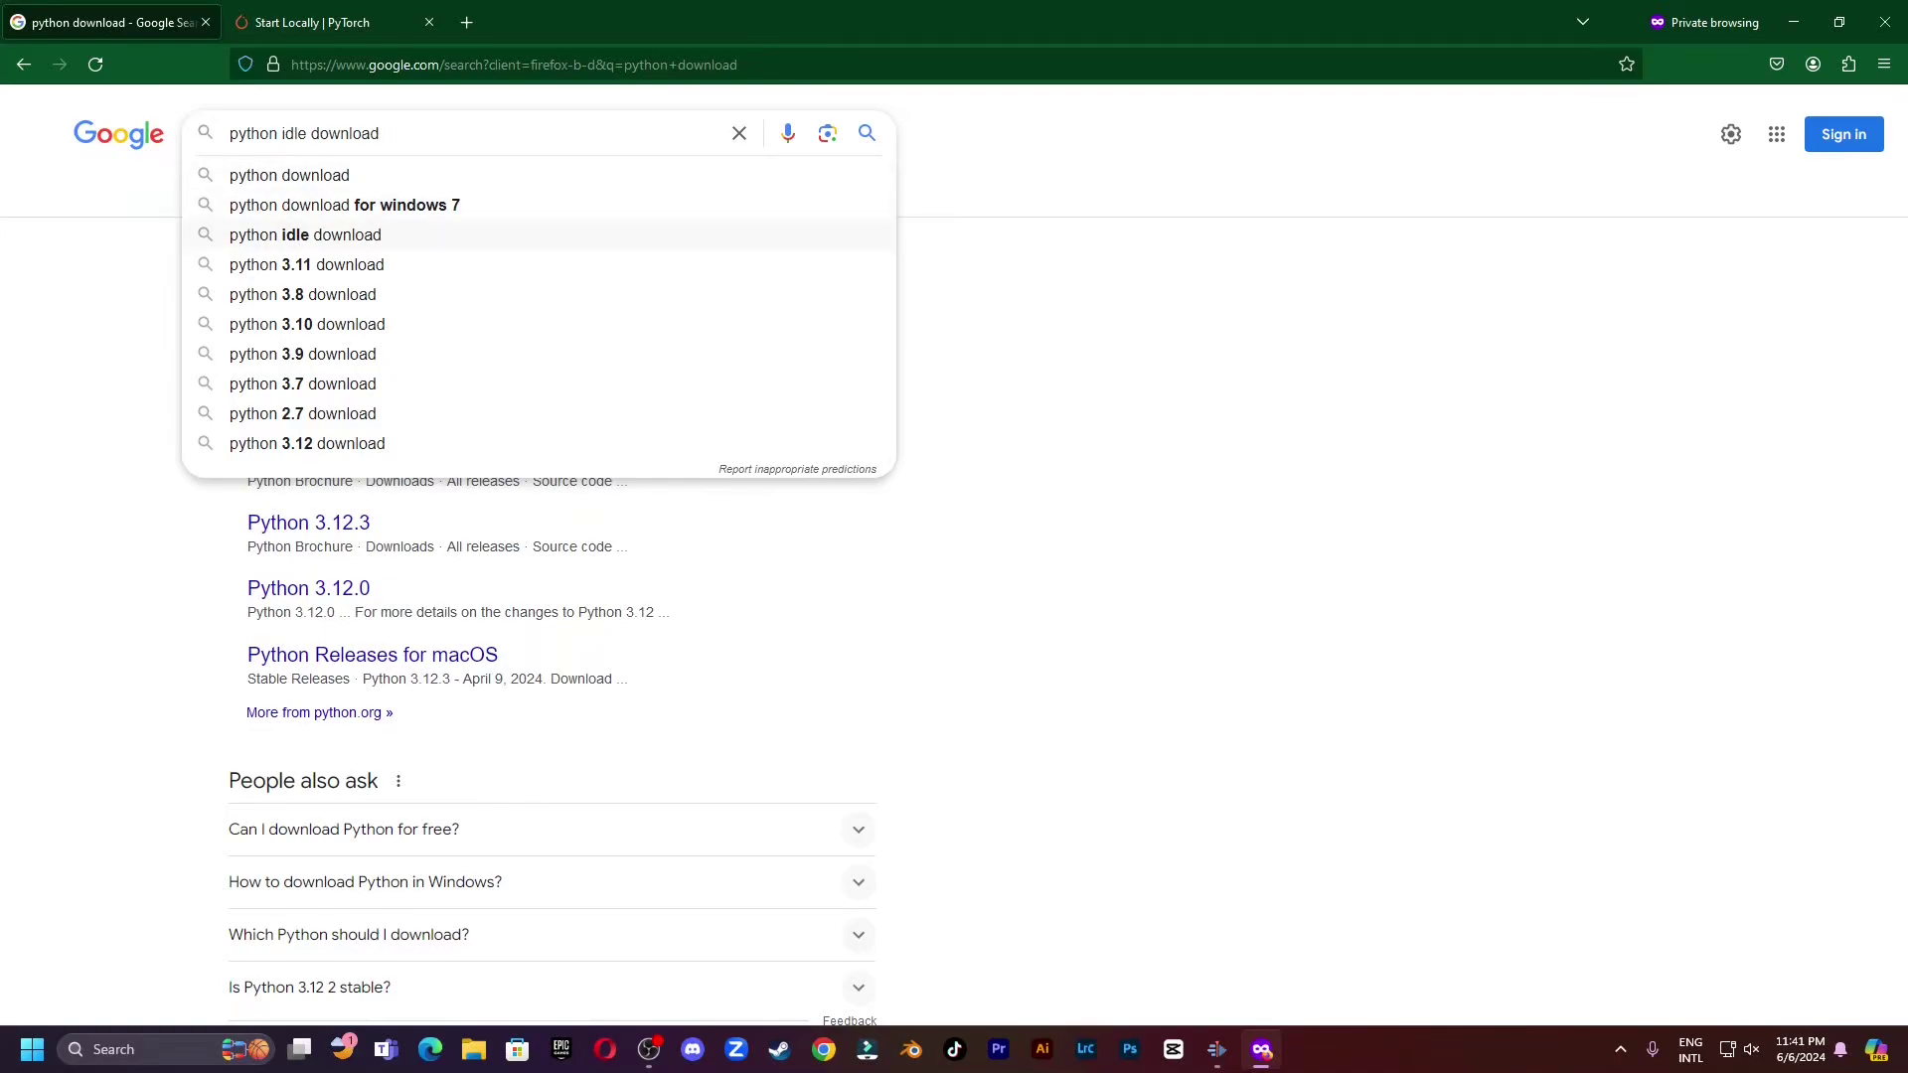
key("Down")
key("Return")
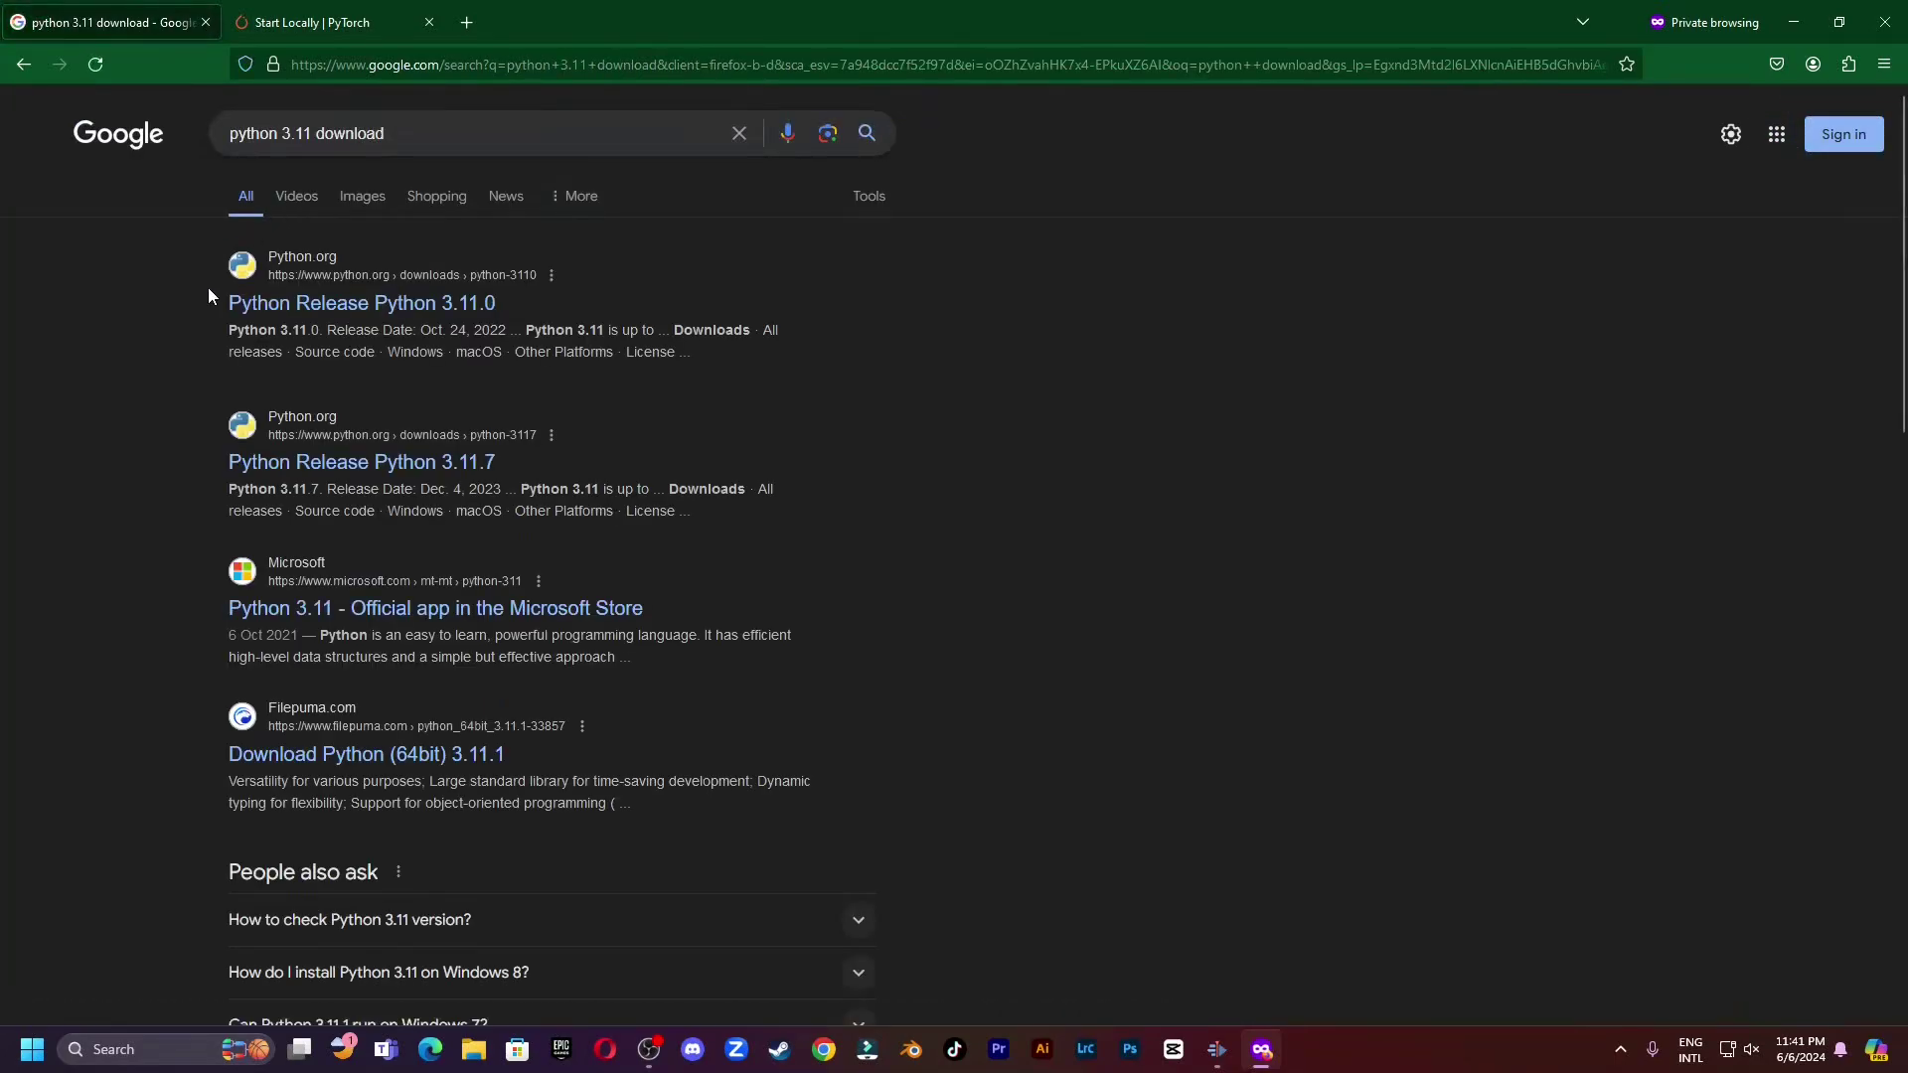
left_click(328, 303)
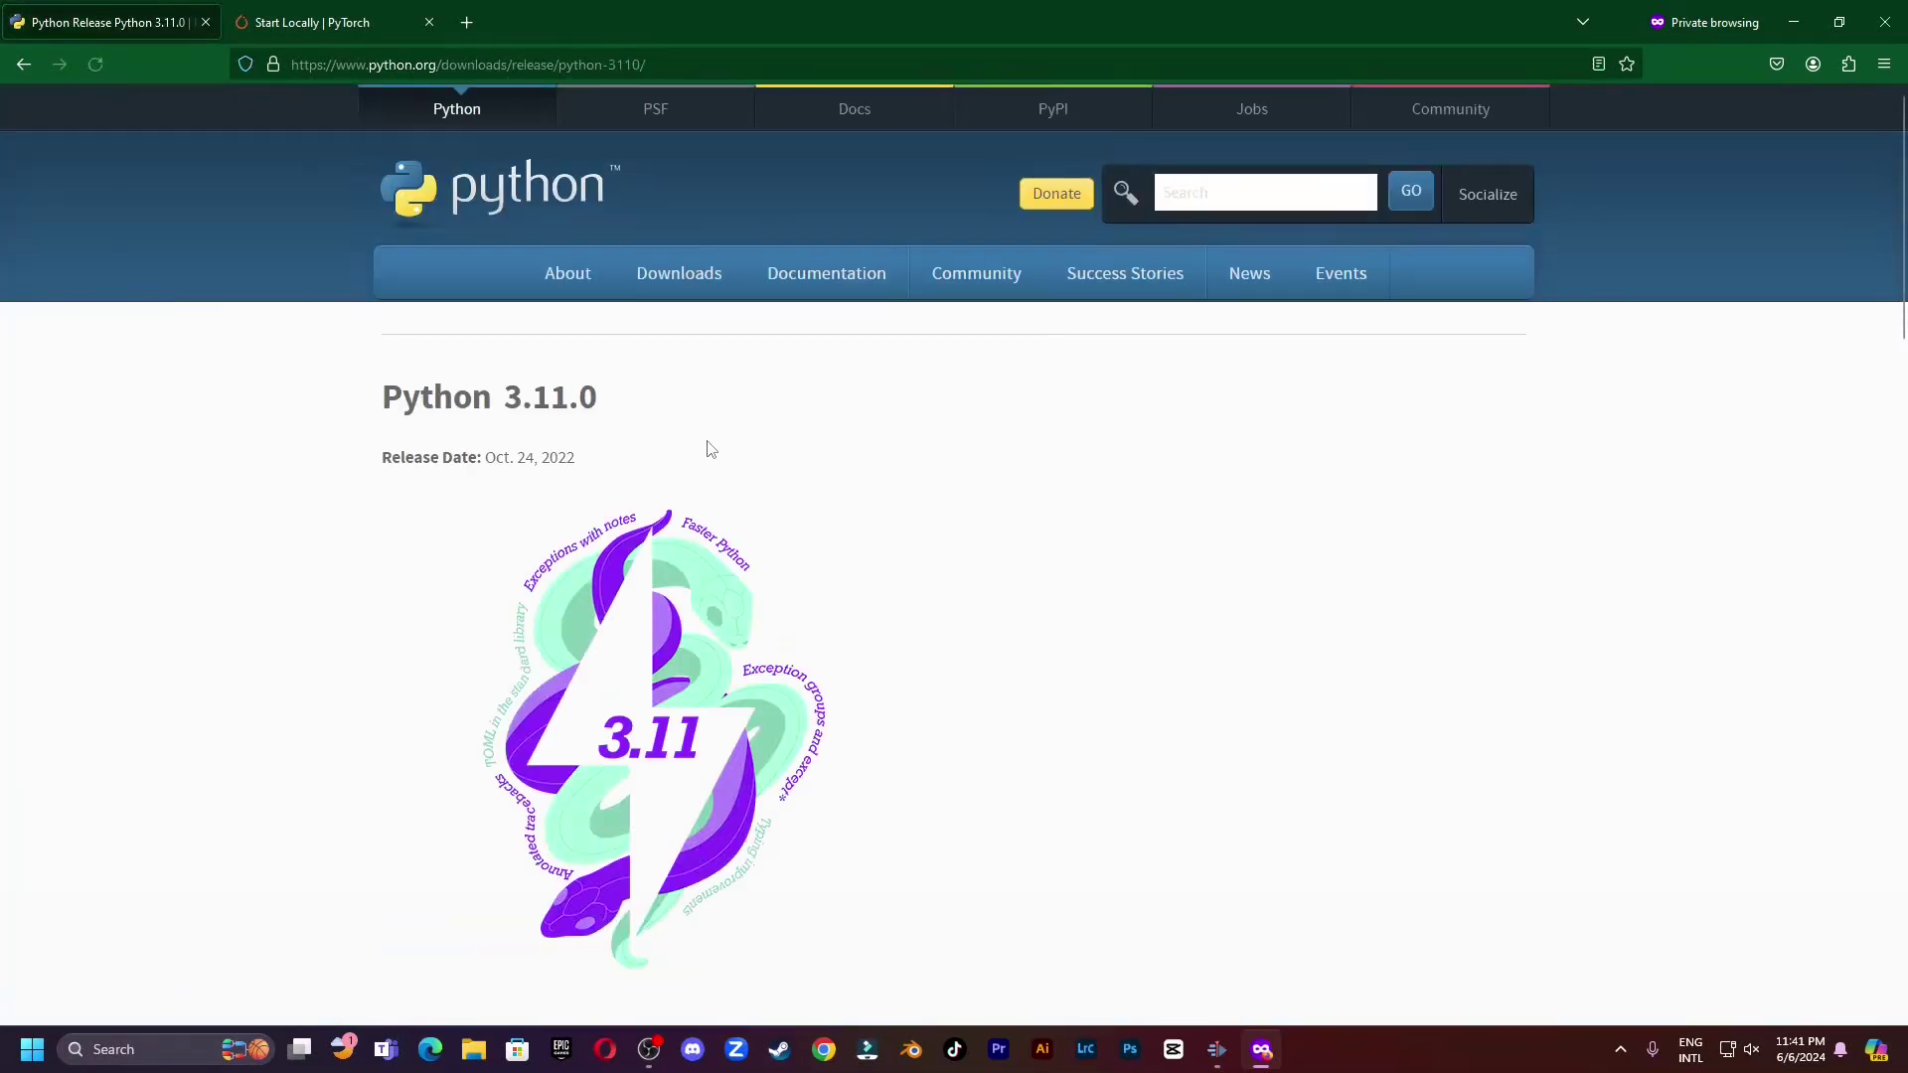
Download the 64-bit Windows installer of Python 3.11.9 from the Python Releases for Windows page.
mouse_move(691, 286)
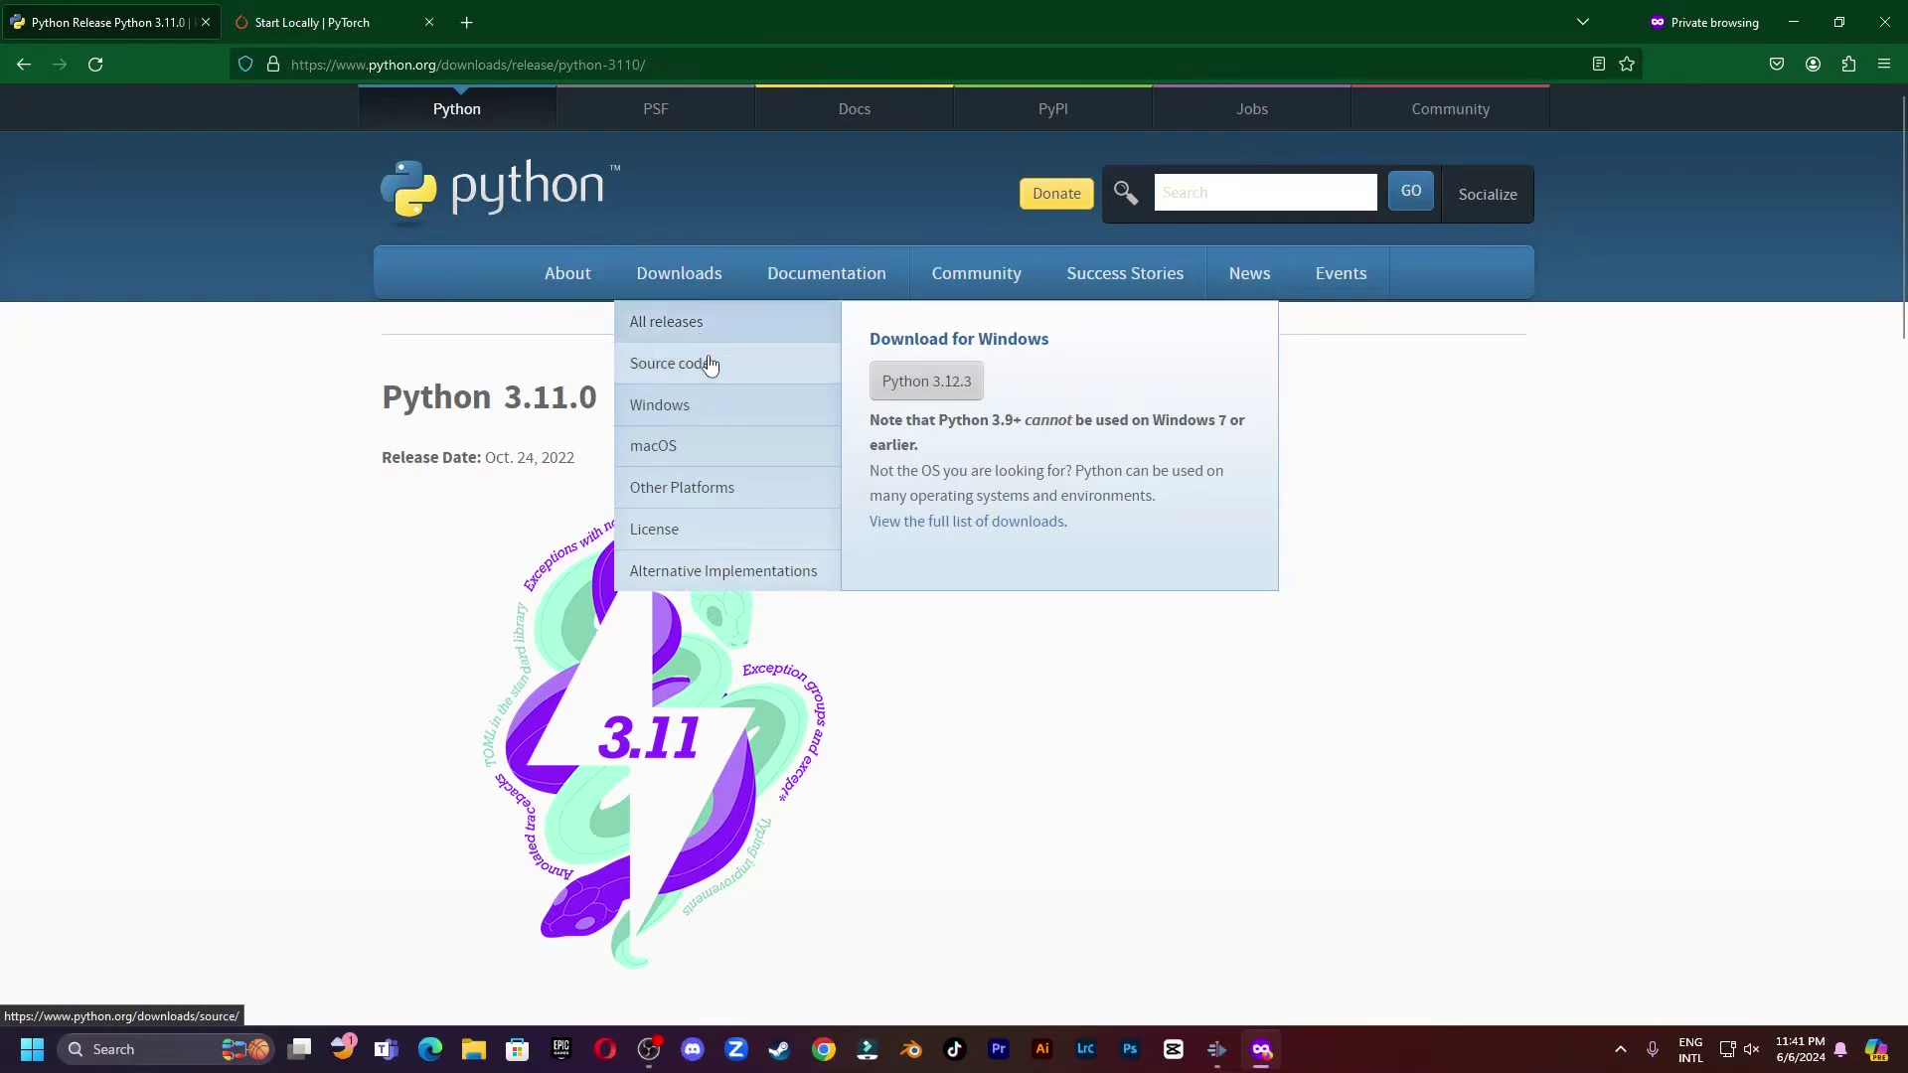
left_click(712, 404)
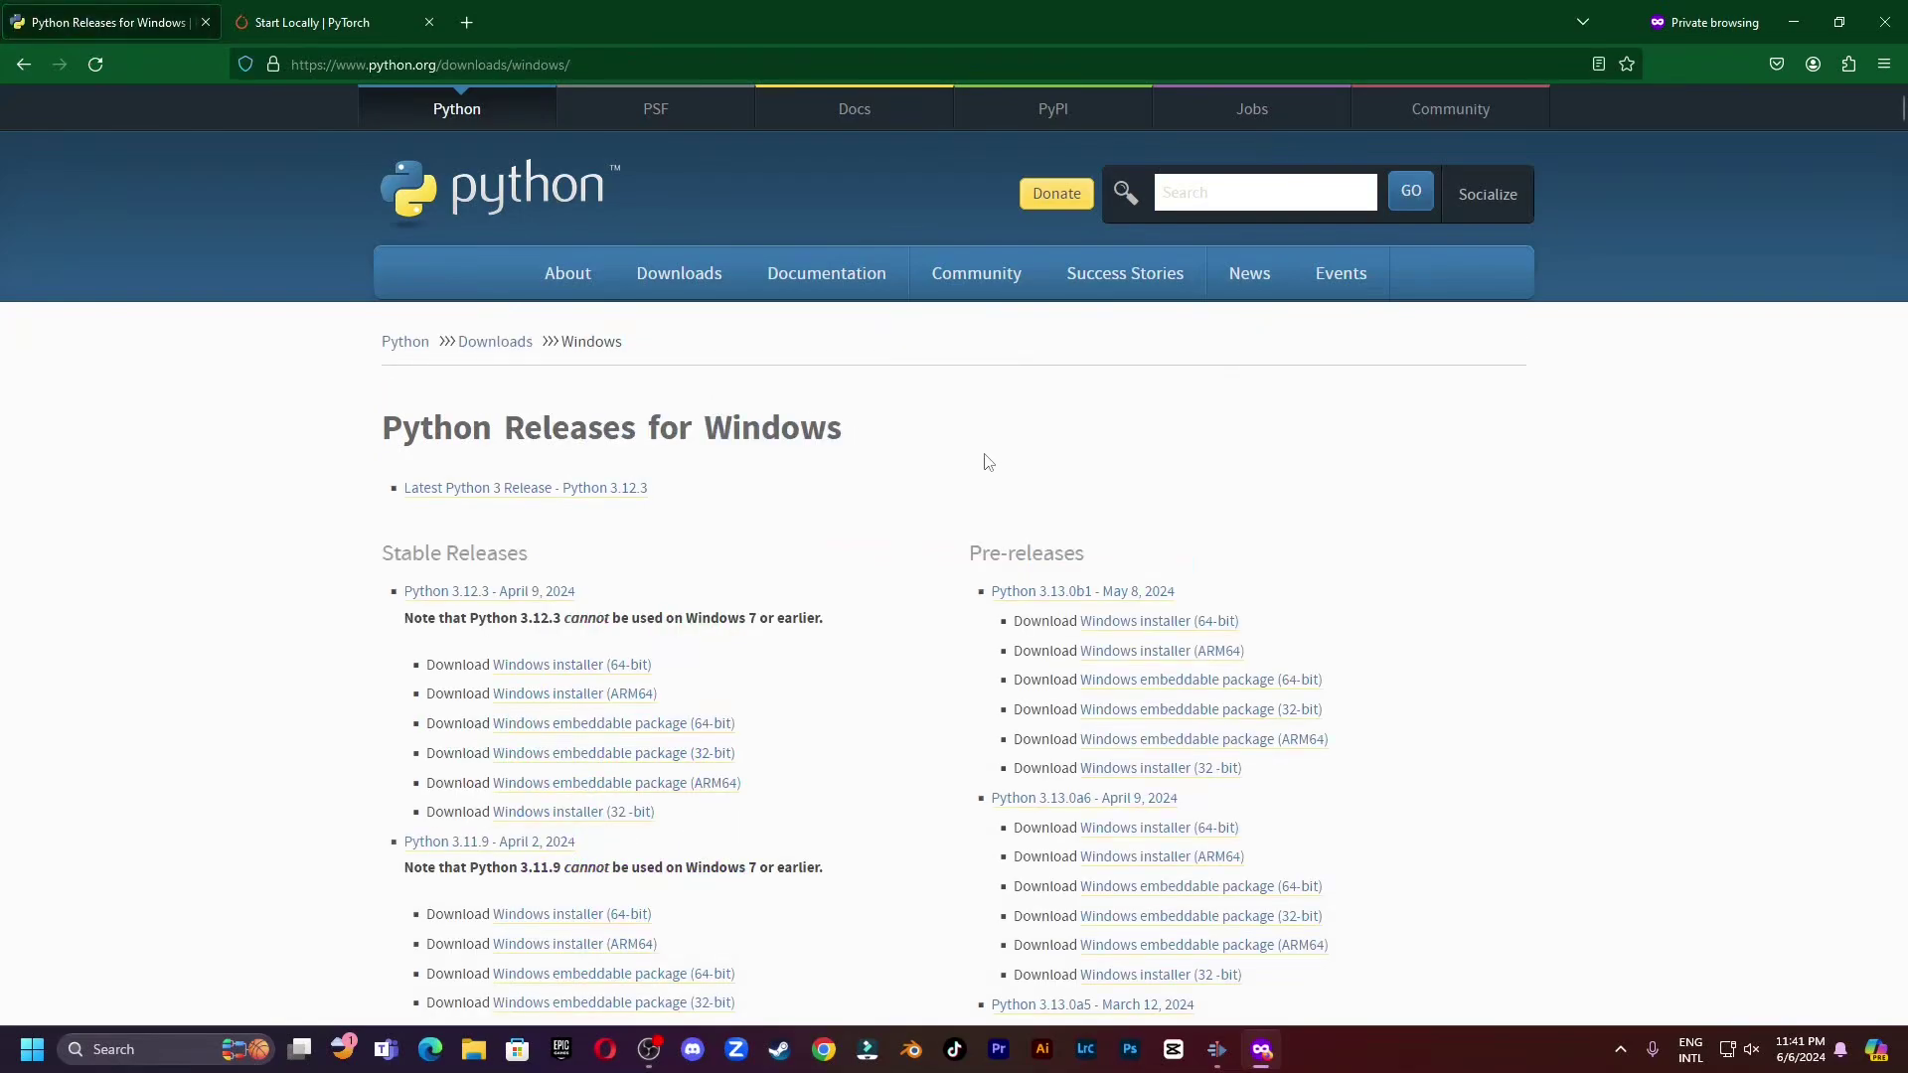
scroll(853, 463, "down", 3)
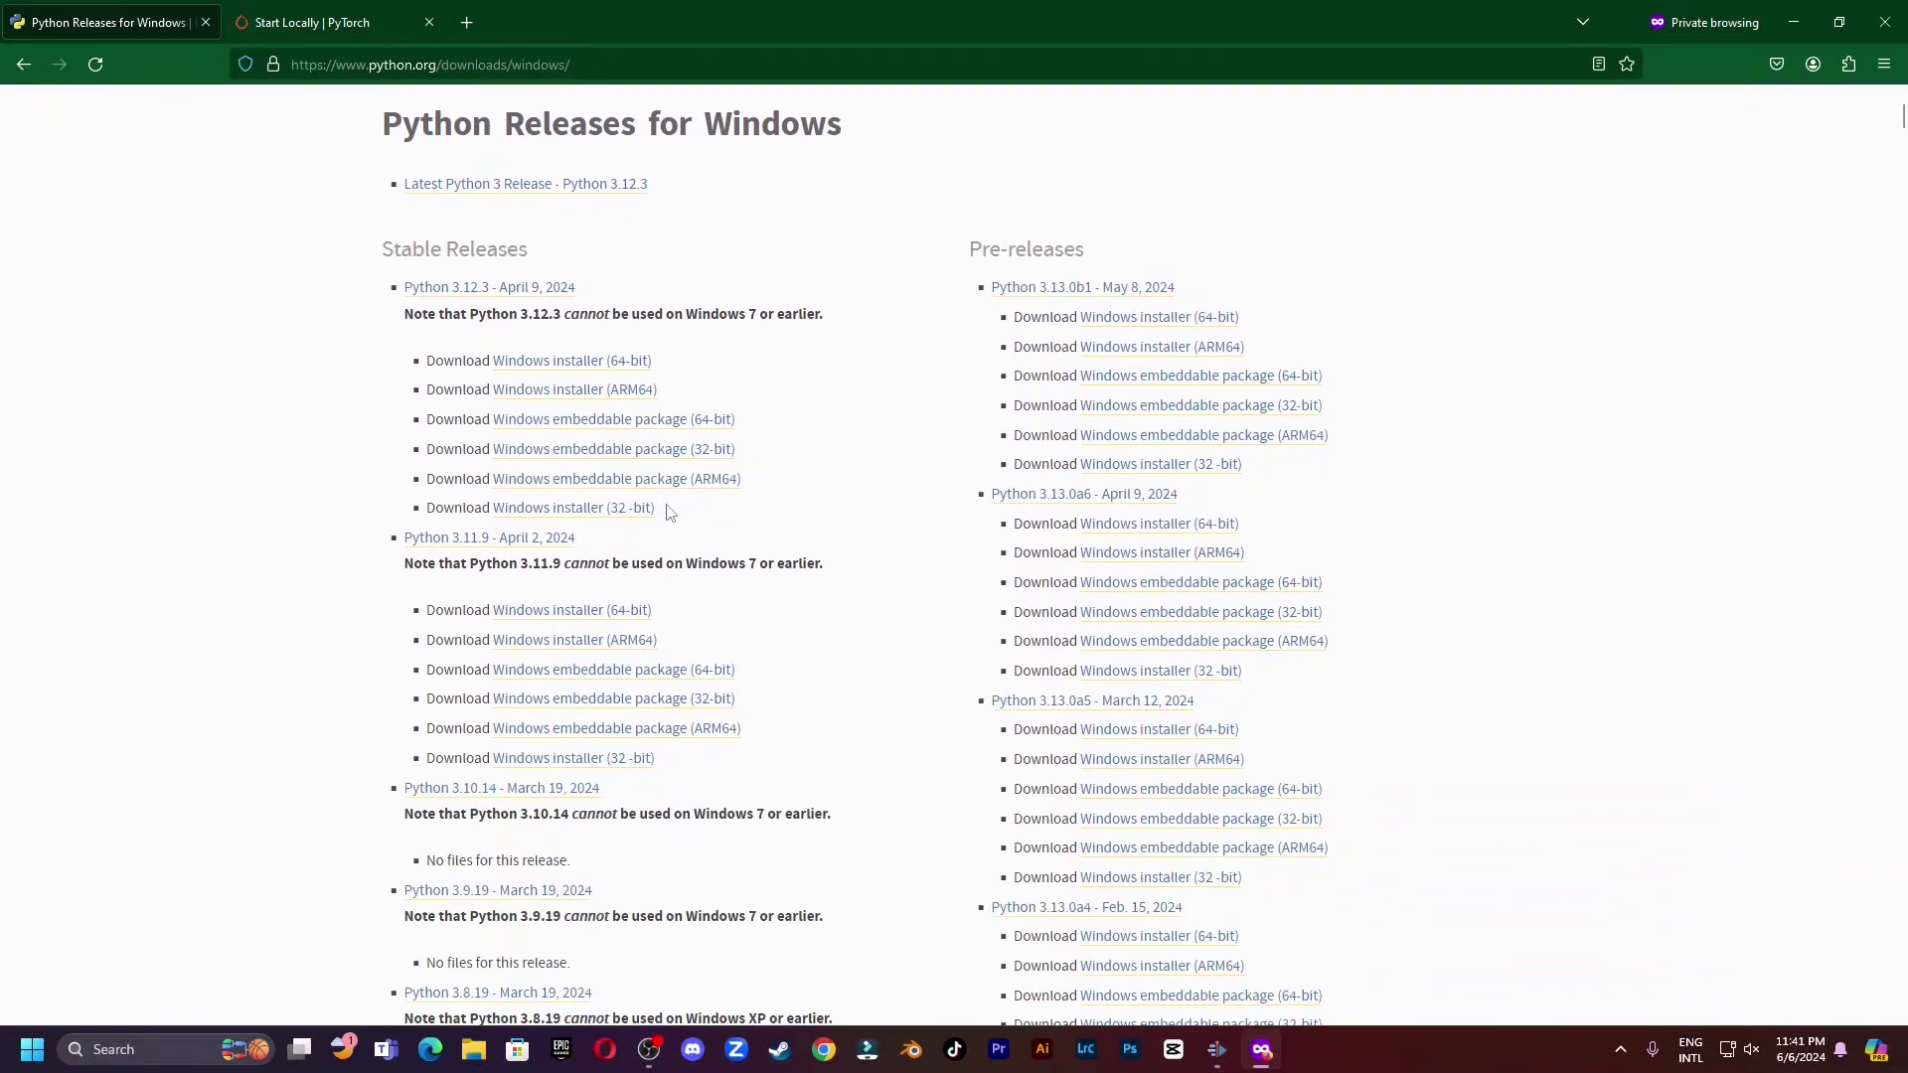
left_click(587, 613)
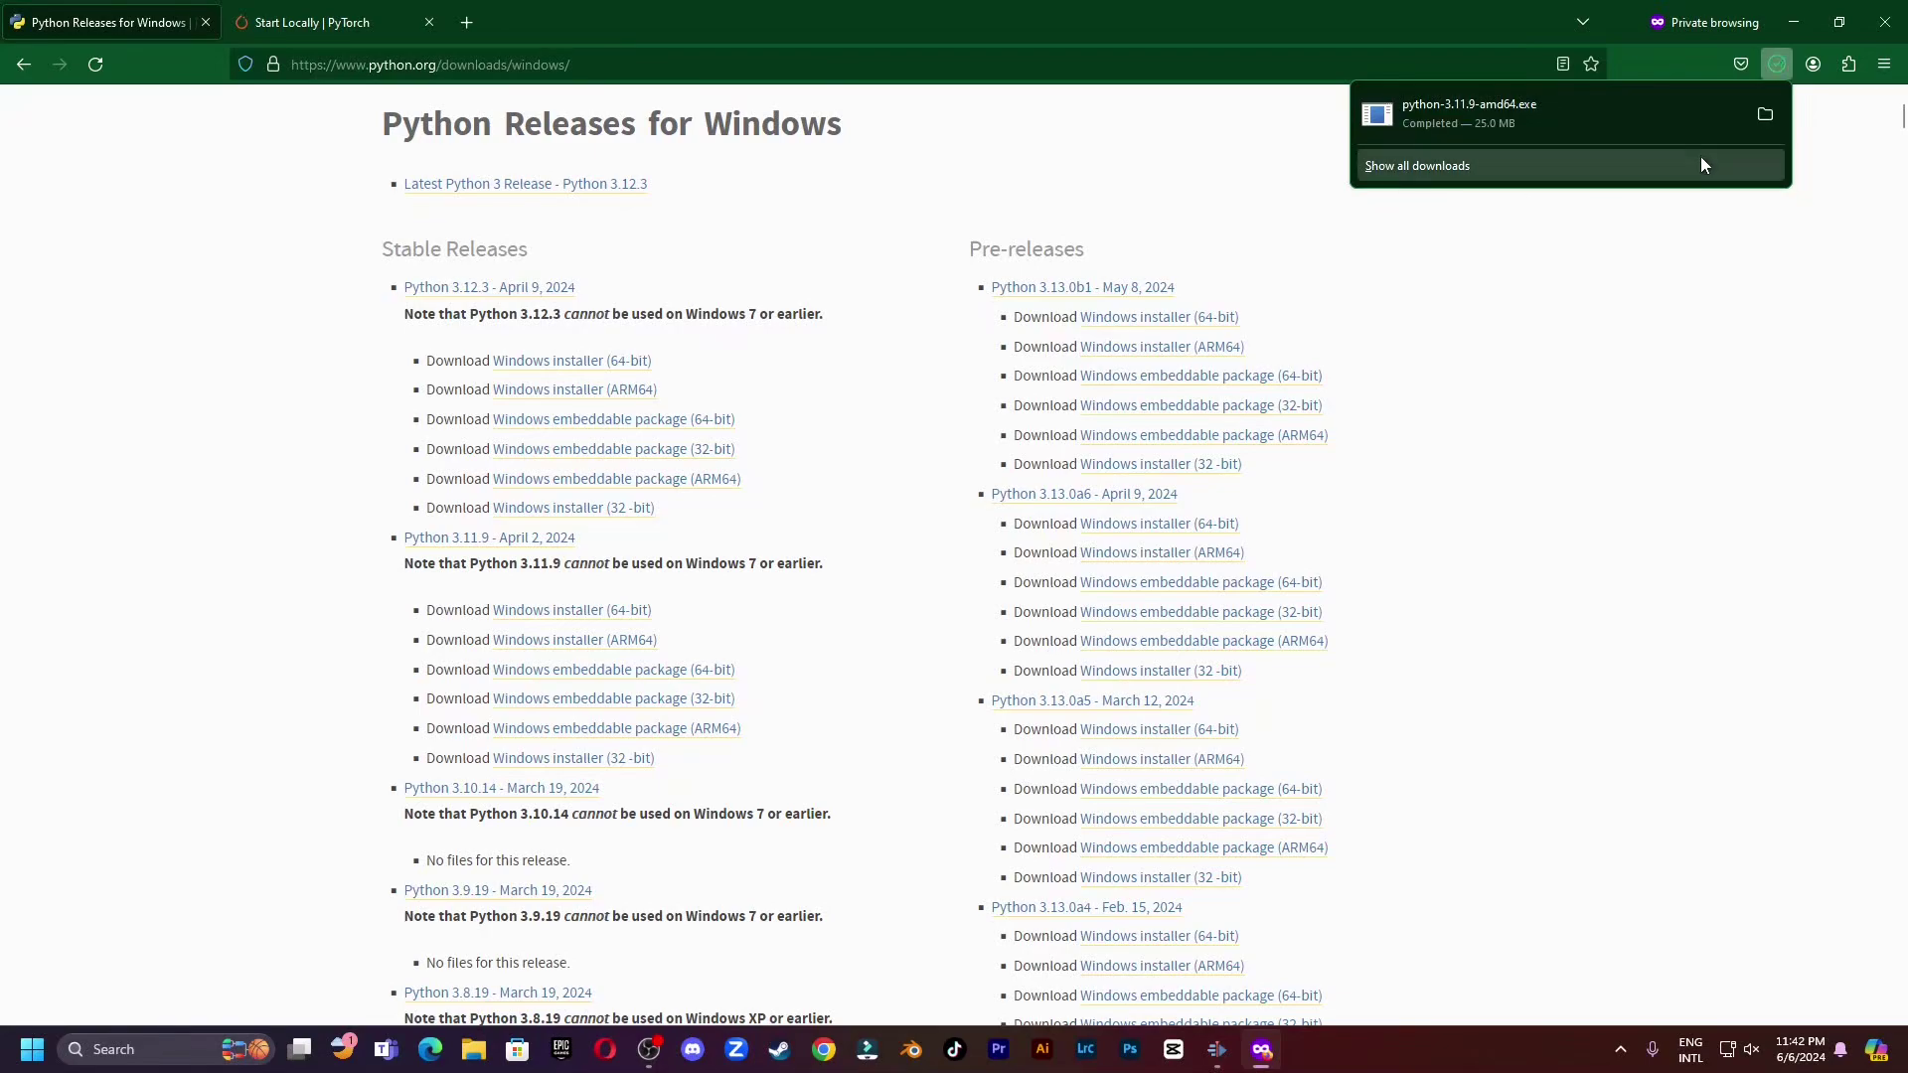
Install Python 3.11.9 with default settings and python.exe added to PATH, and close the setup.
left_click(1490, 120)
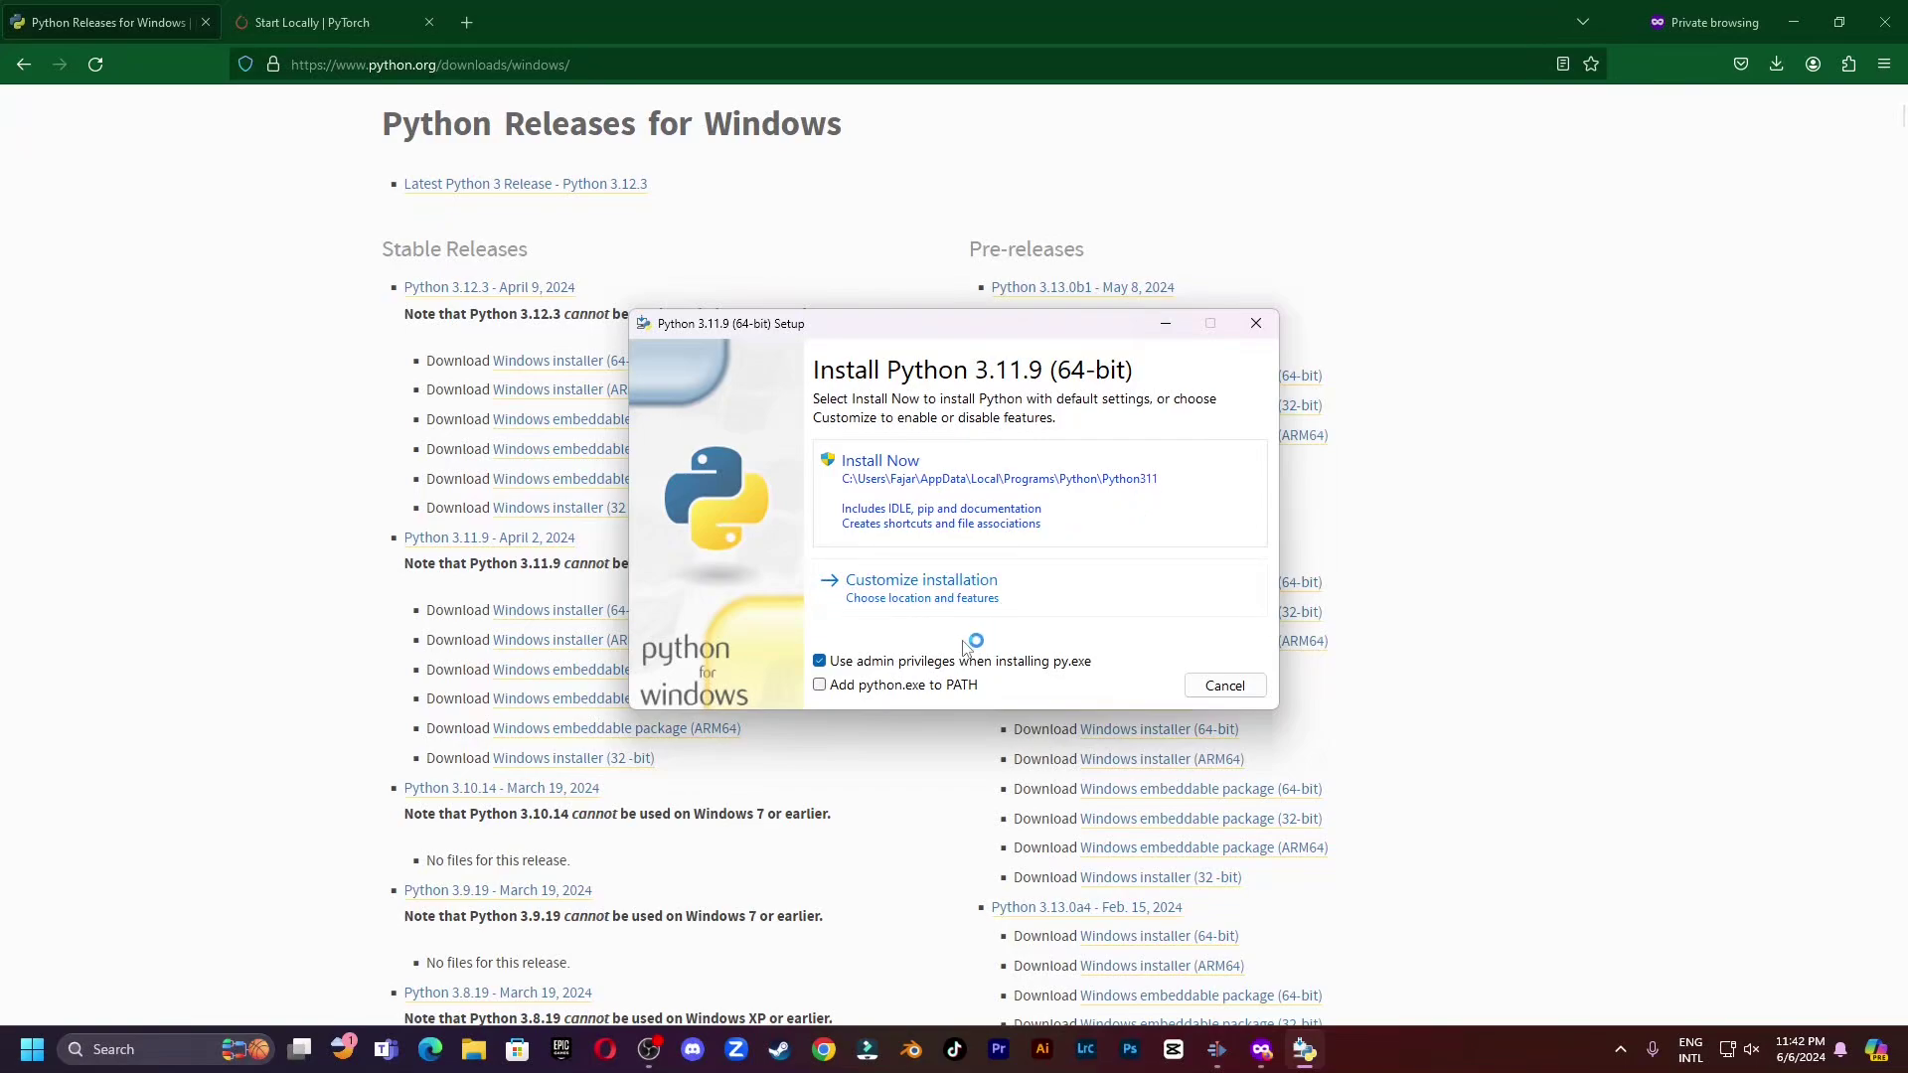
left_click(820, 688)
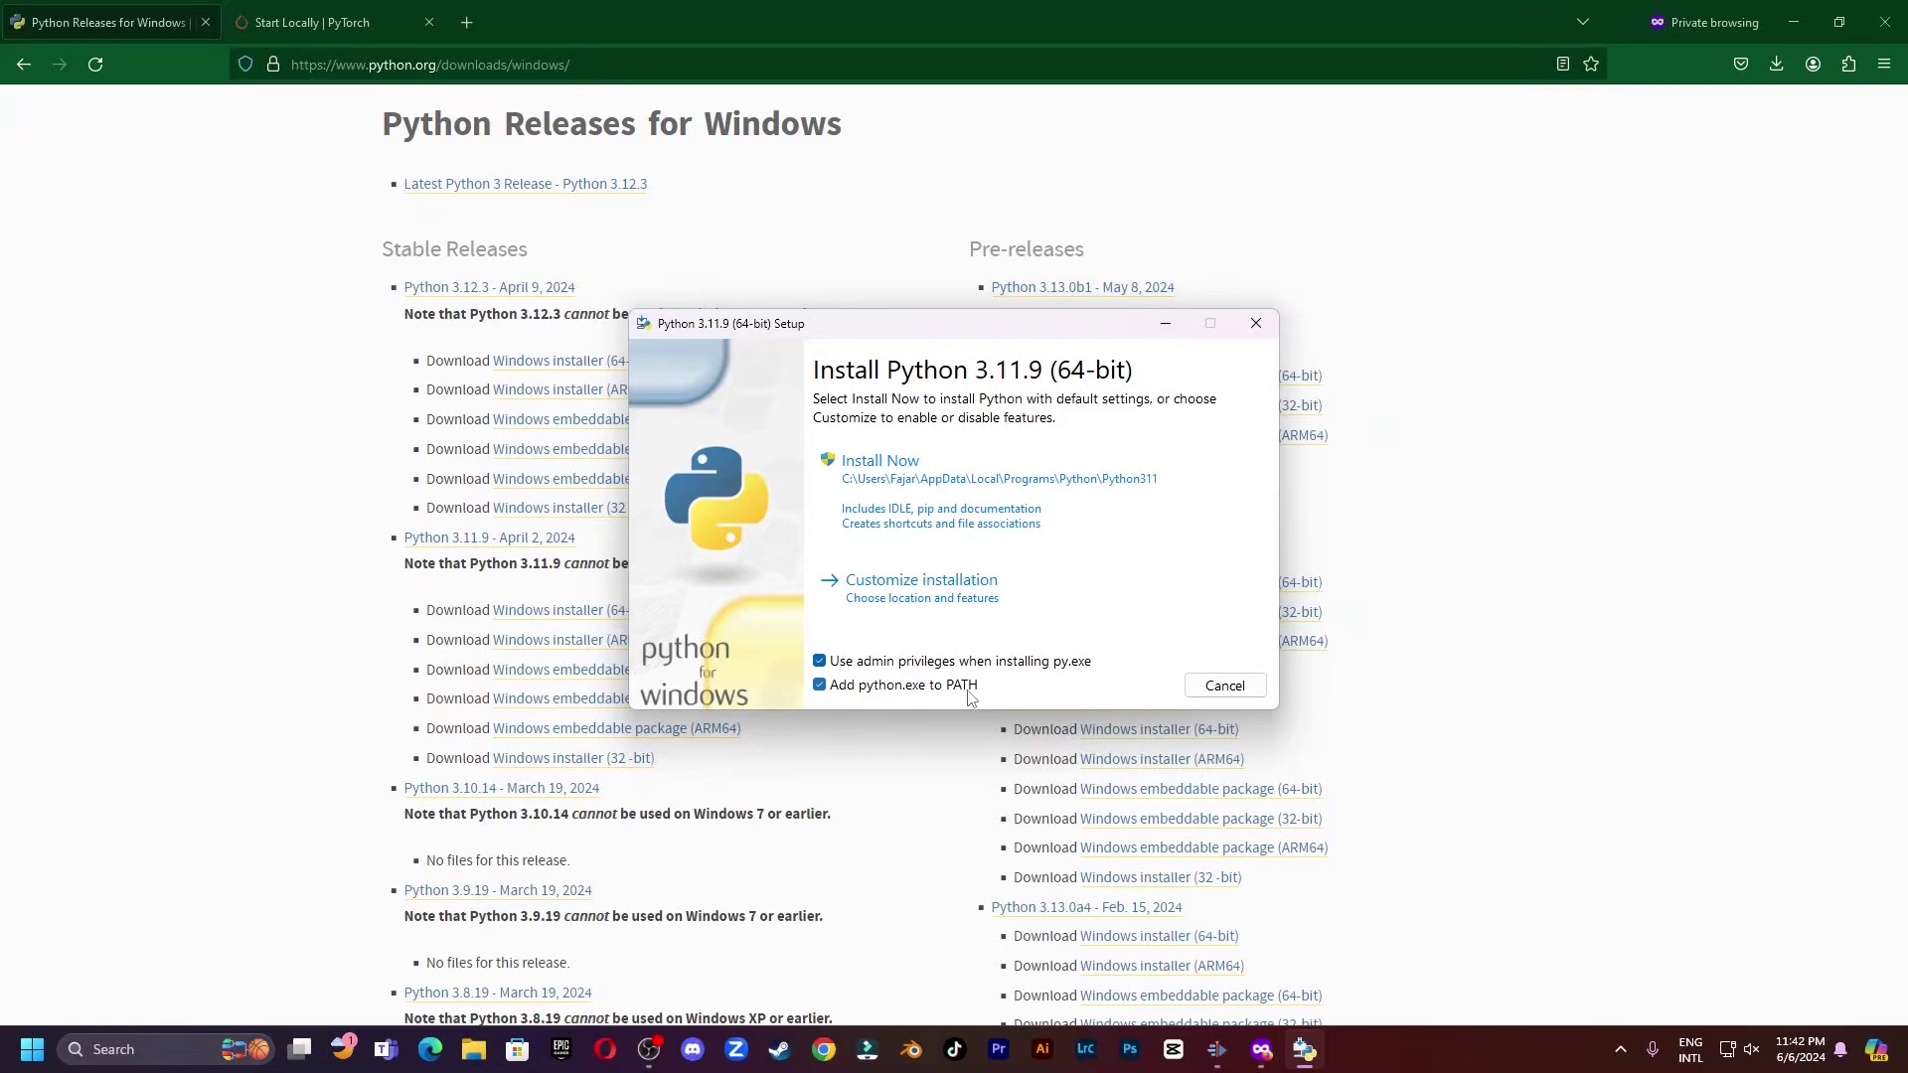
left_click(1018, 482)
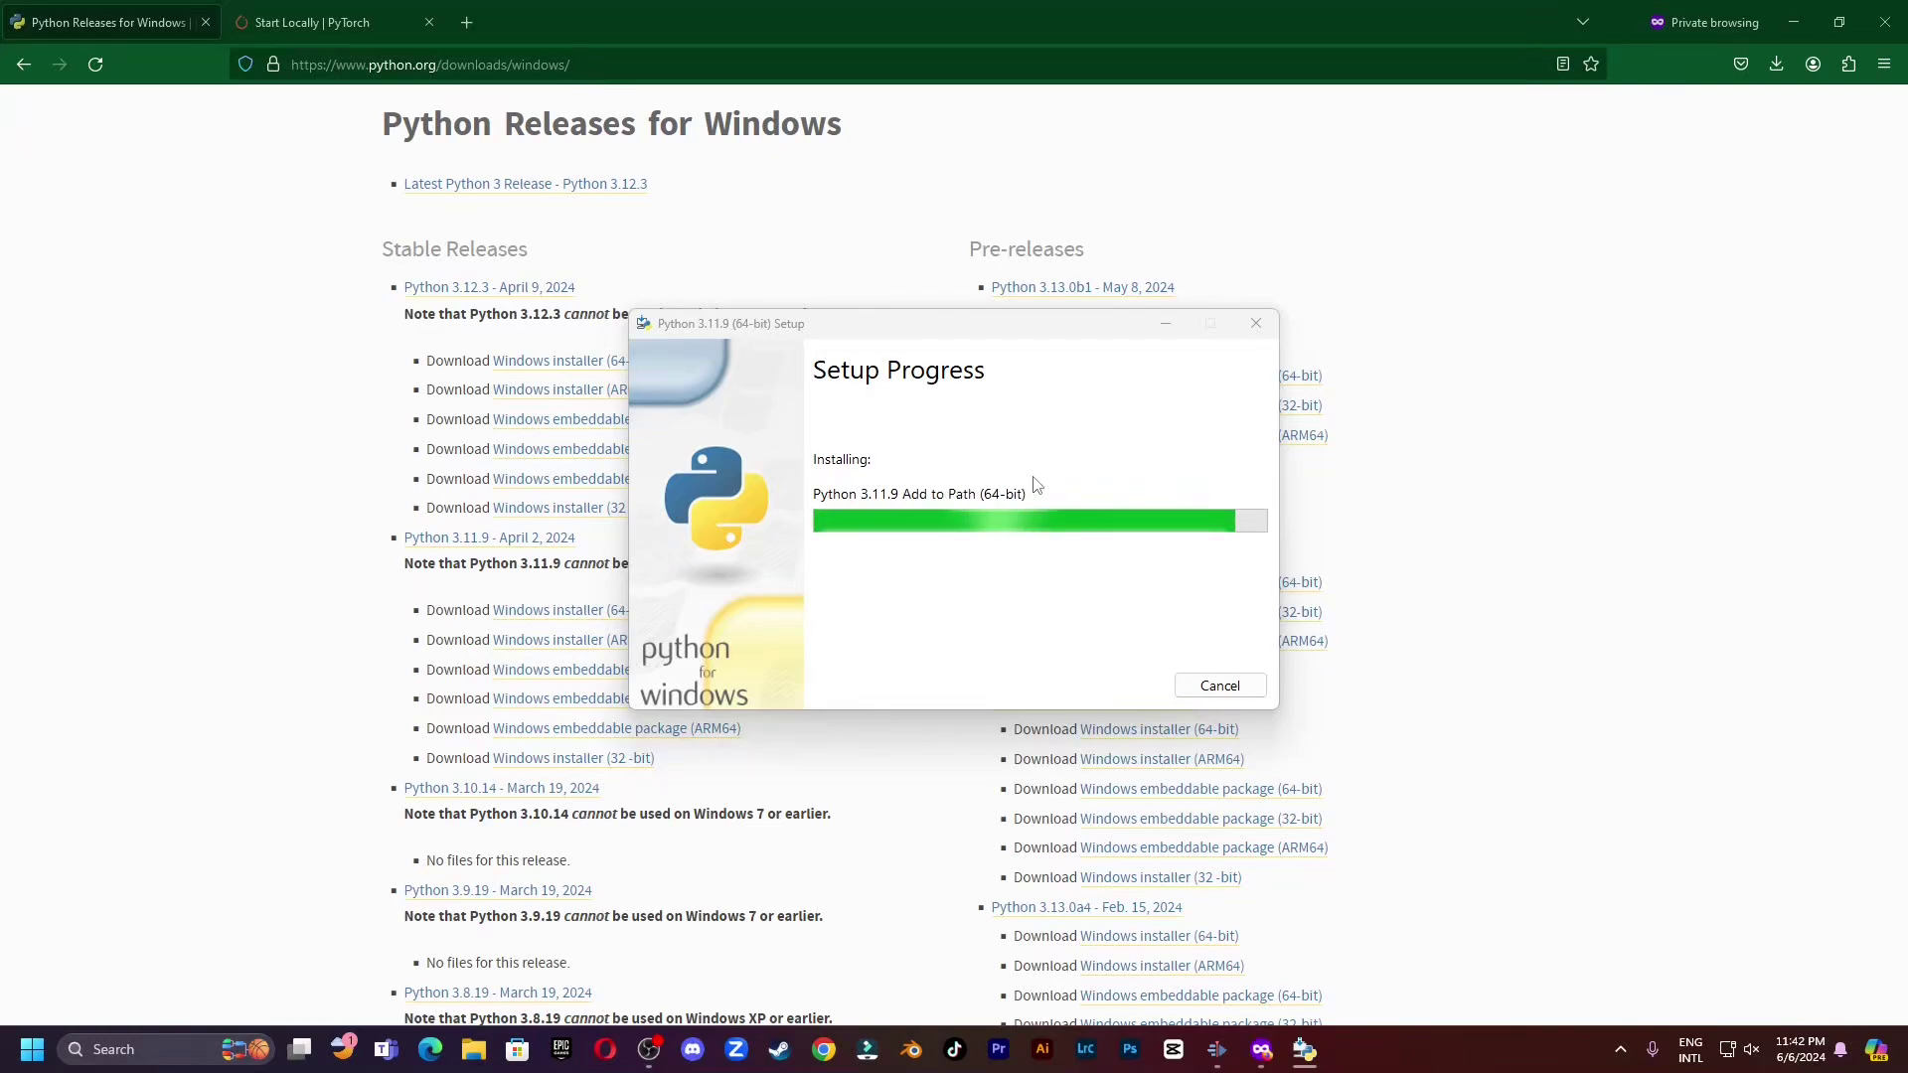
left_click(1212, 695)
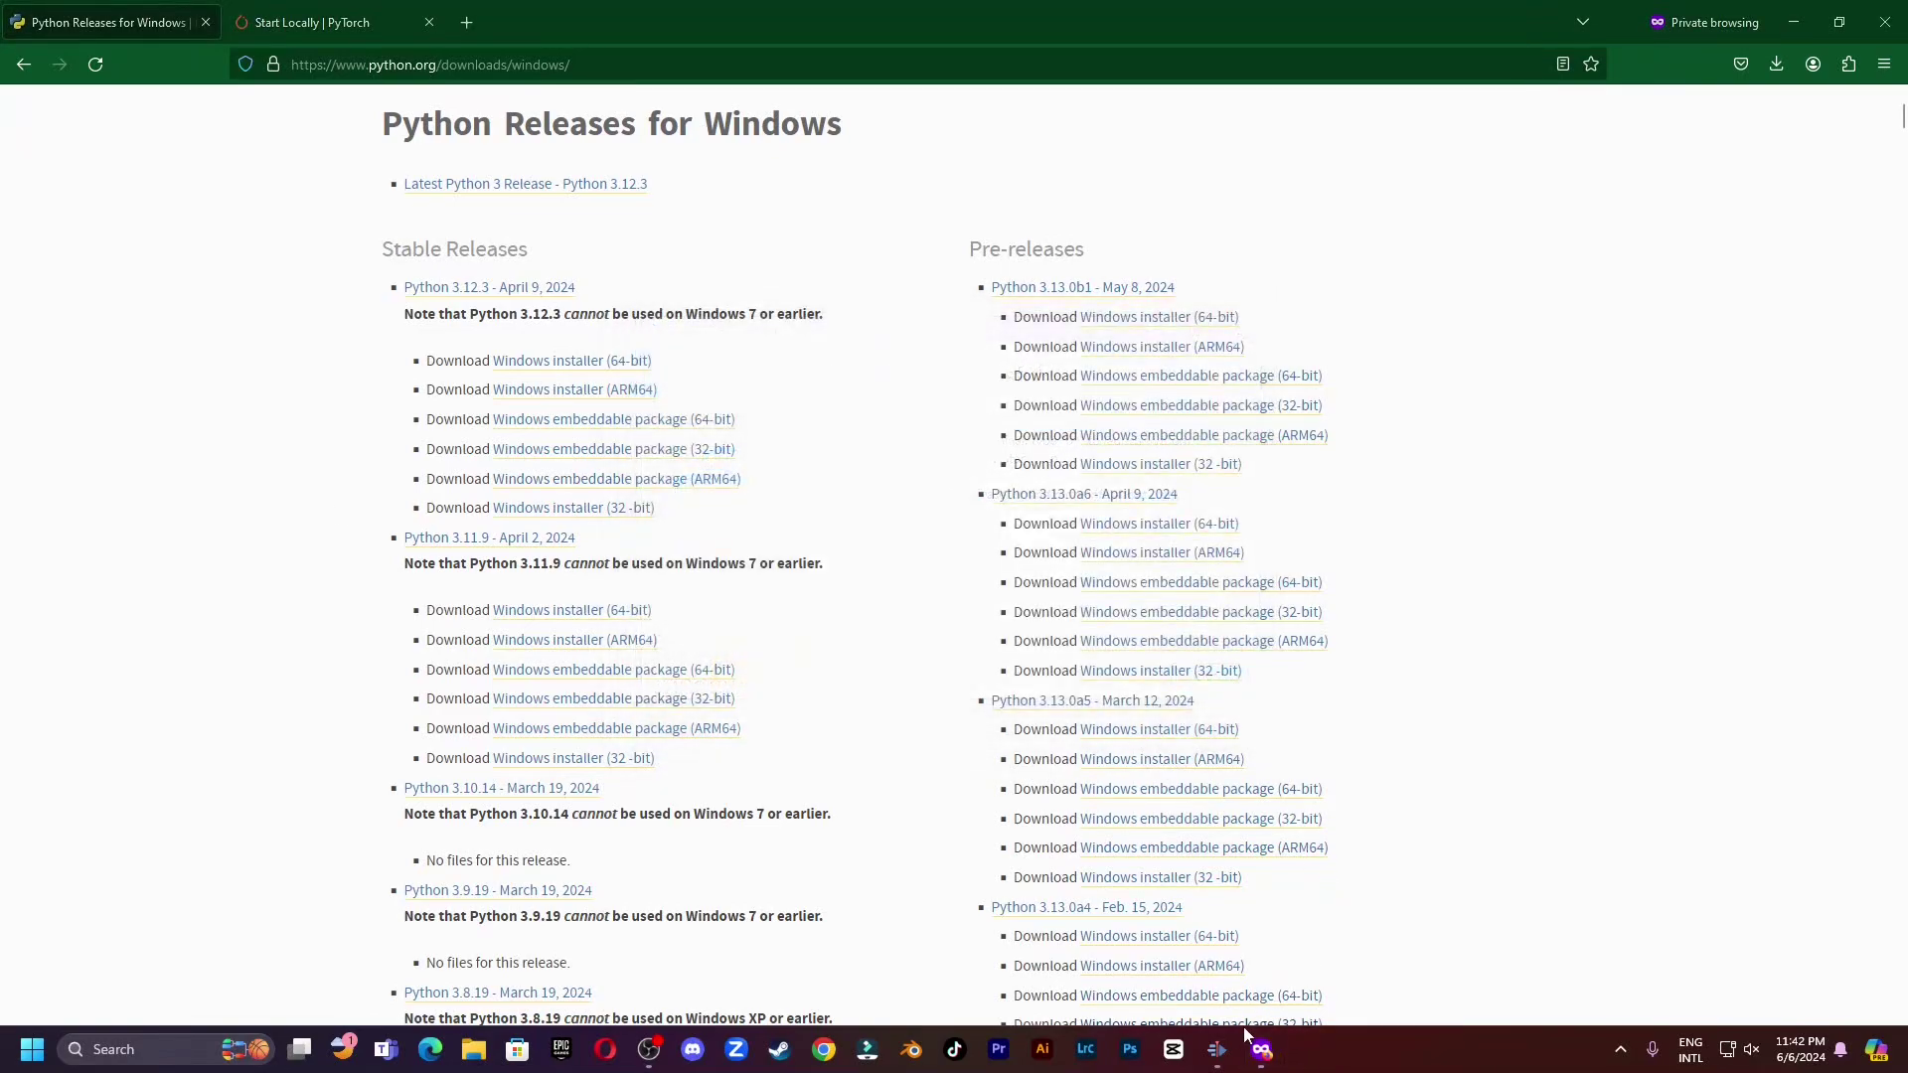
Switch to Kdenlive, recheck the speech engine configuration and restart the program.
left_click(1216, 1050)
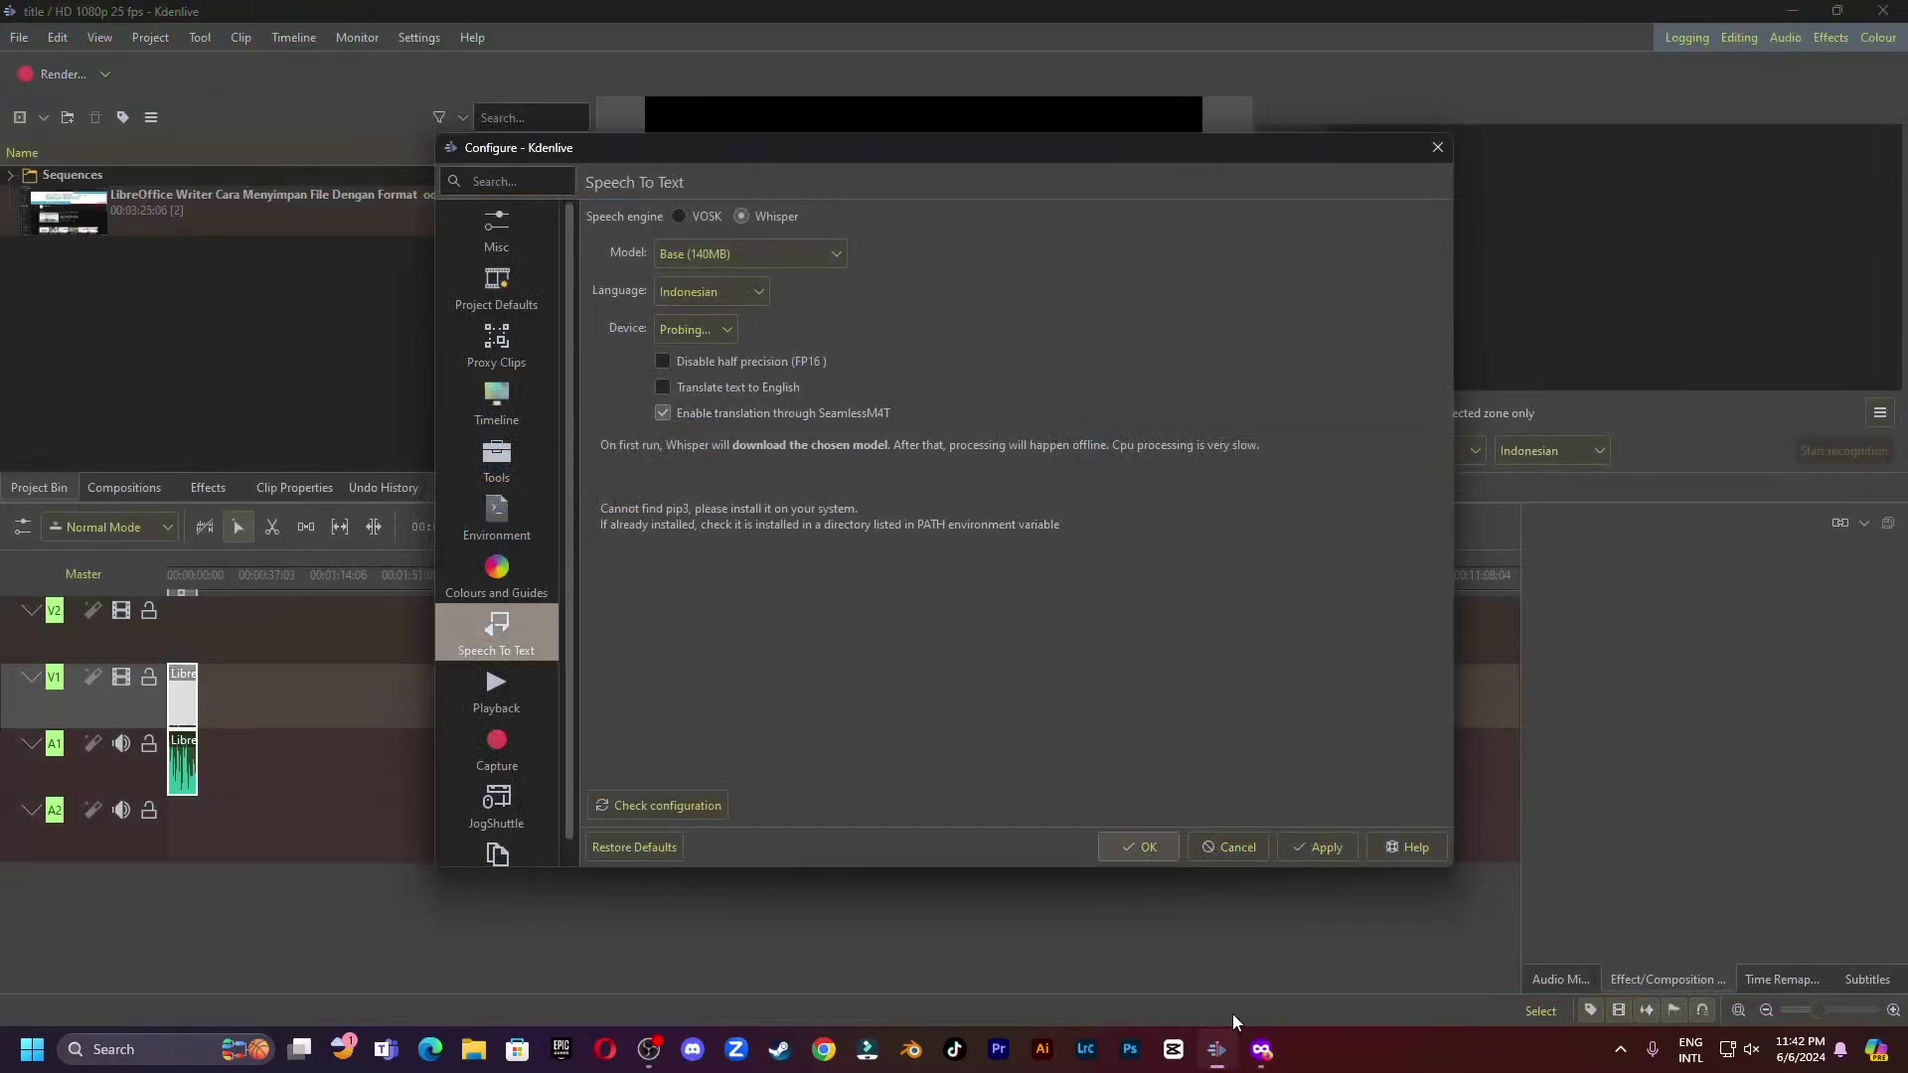
left_click(670, 807)
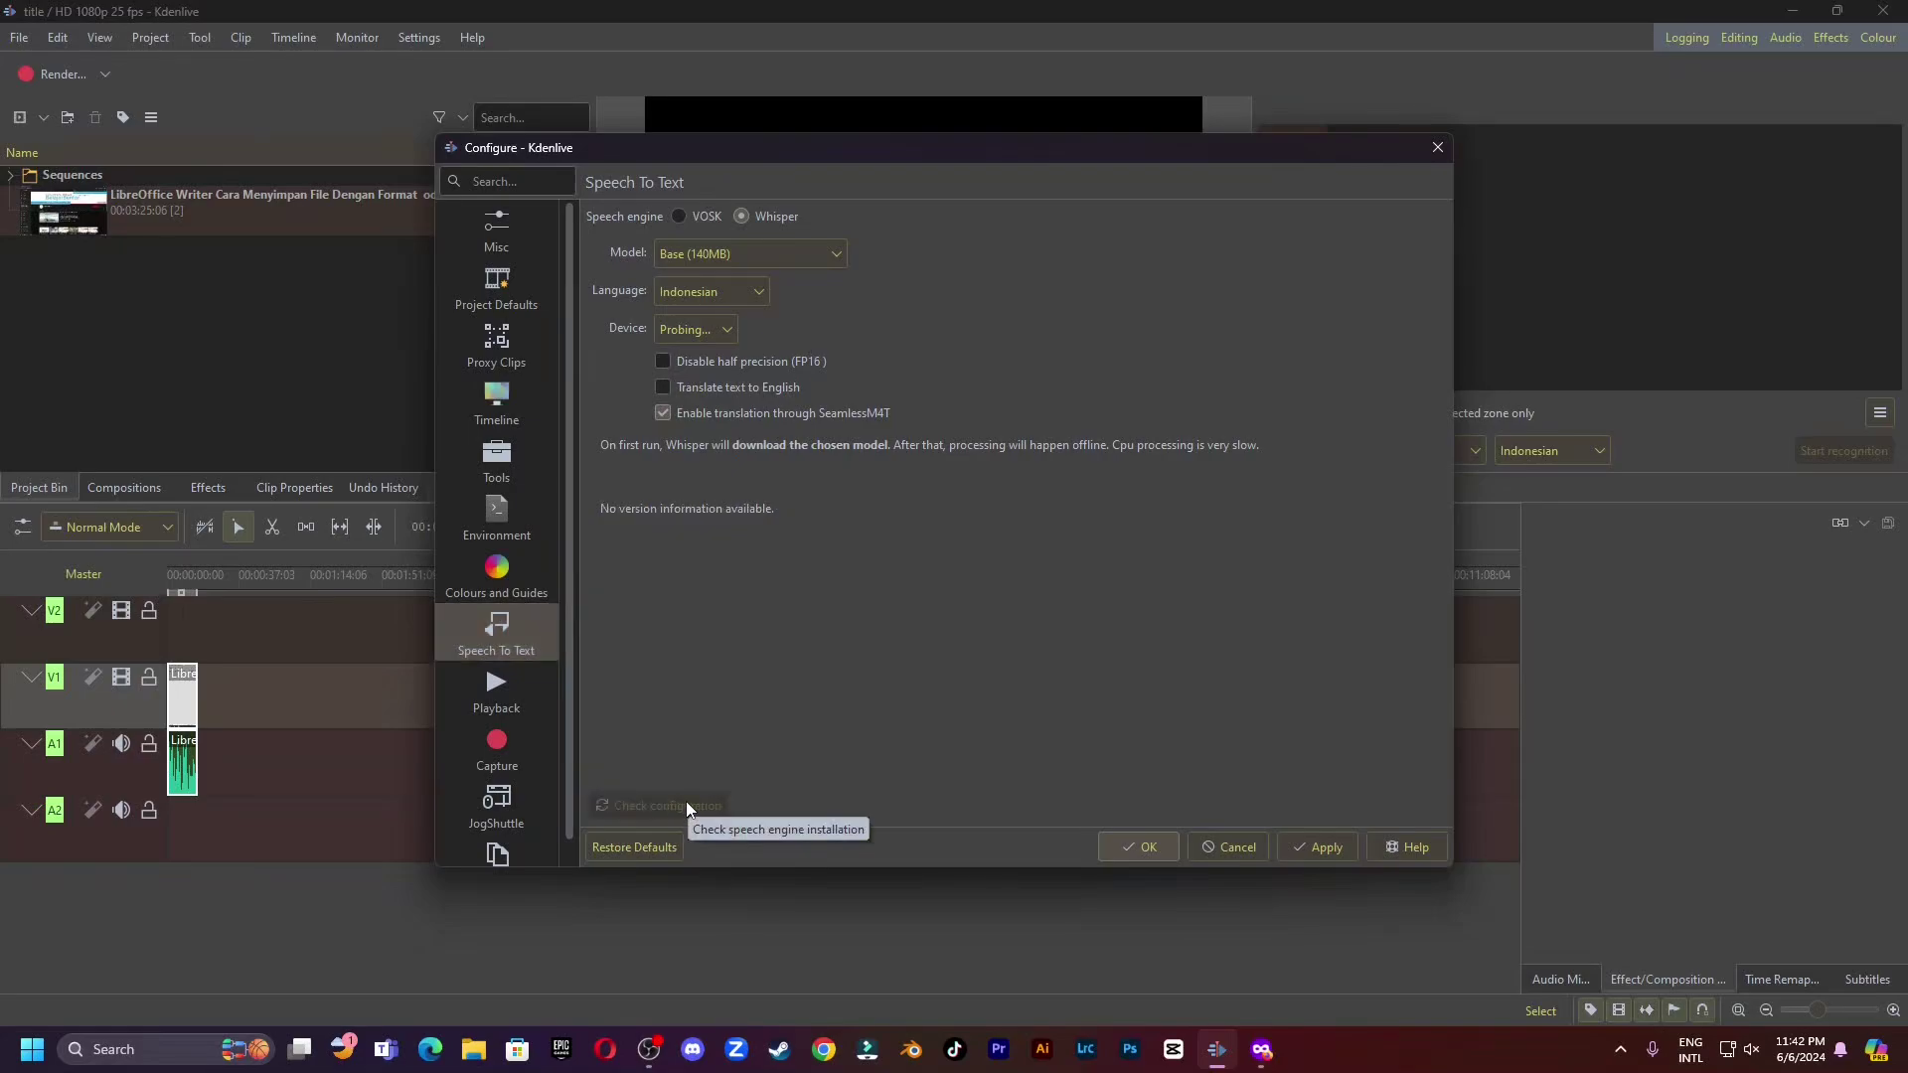
left_click(1437, 148)
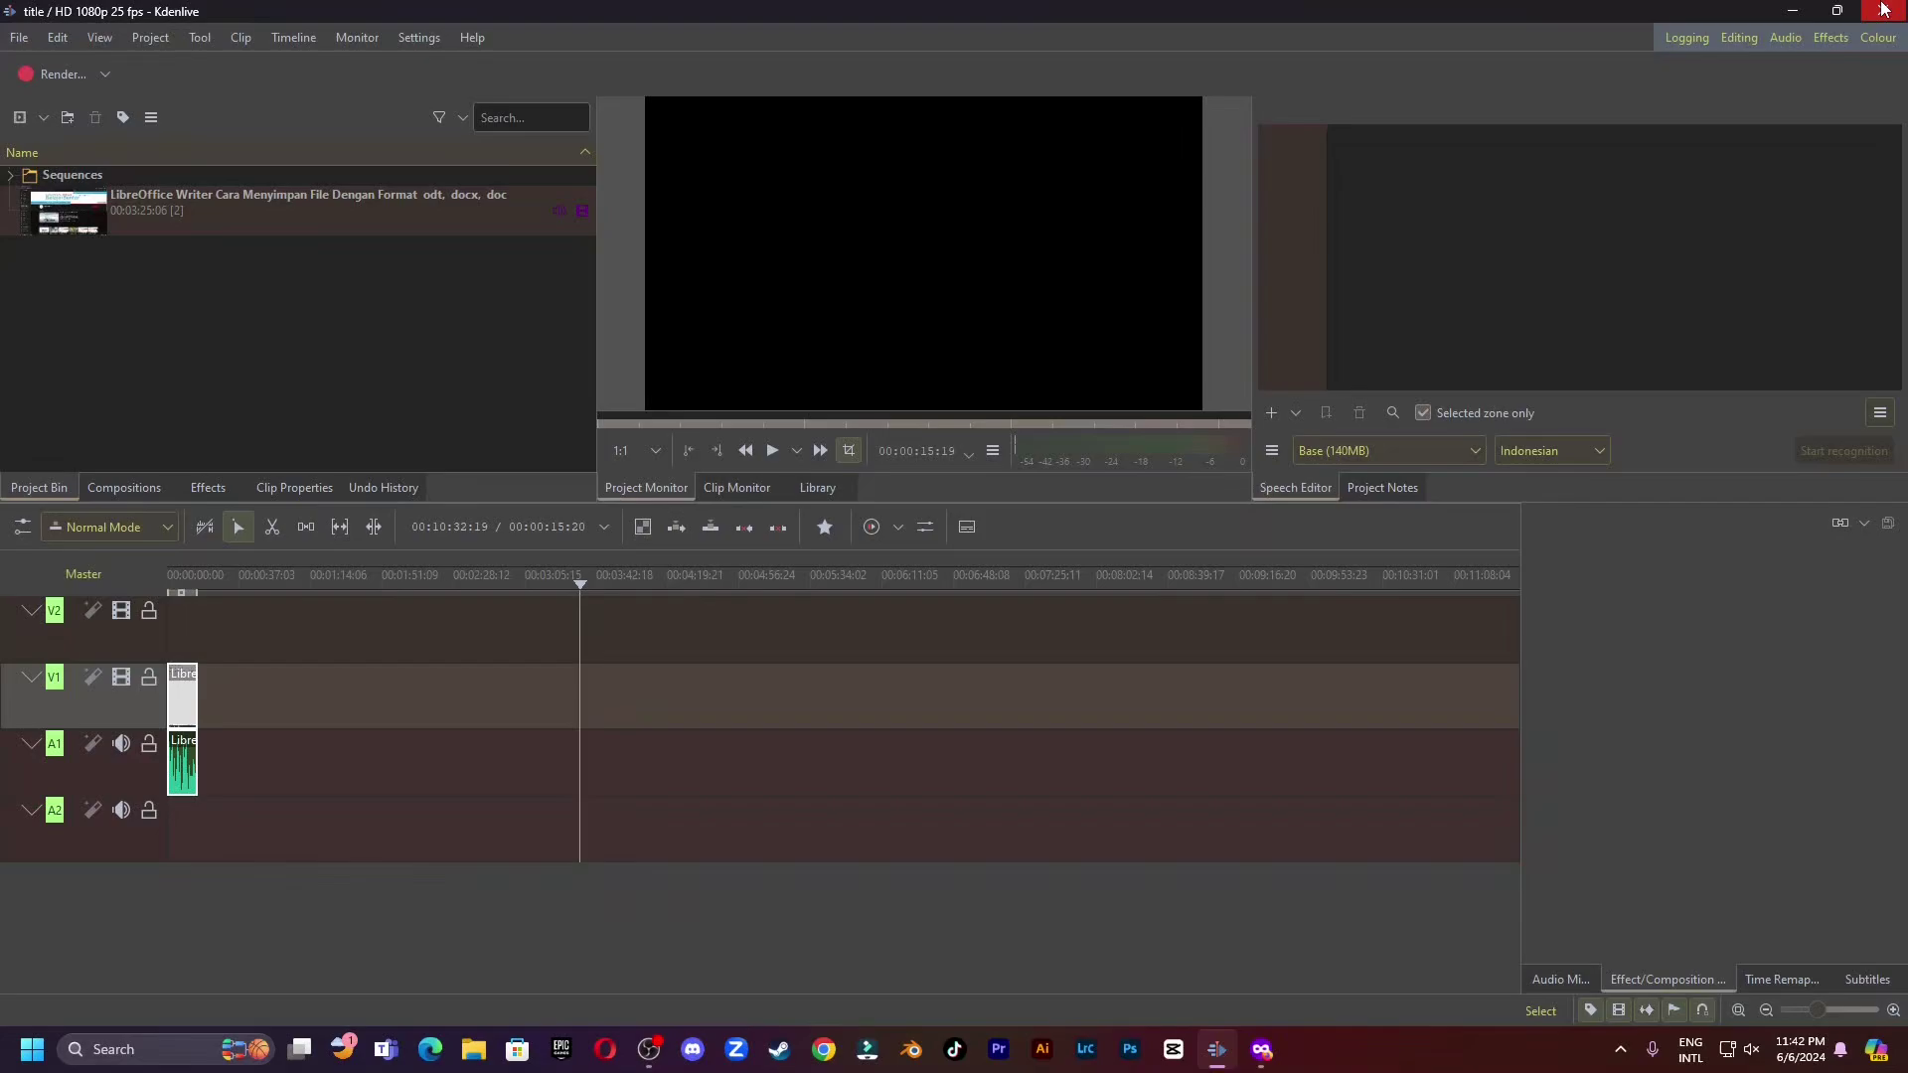
left_click(1261, 1050)
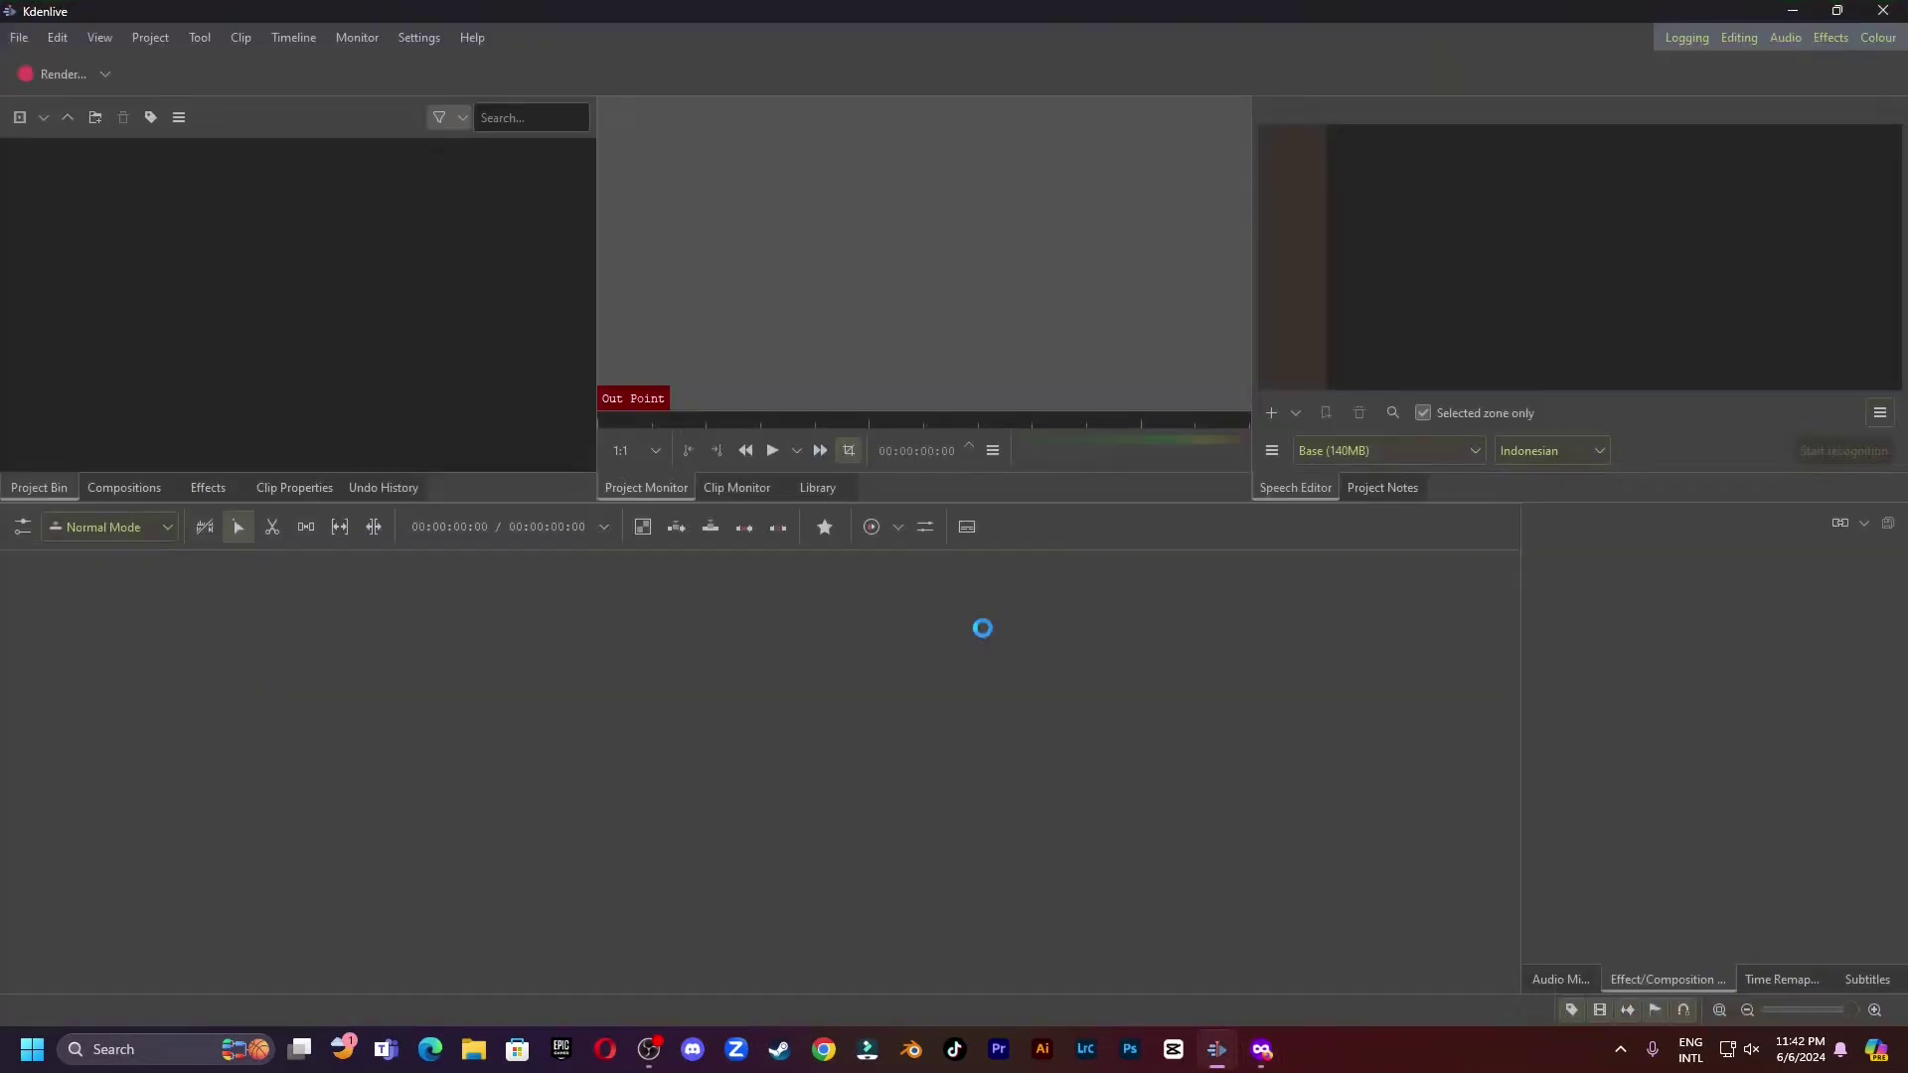
From the Speech To Text configuration, try to install the missing Whisper dependencies using the recommended virtual environment.
left_click(432, 47)
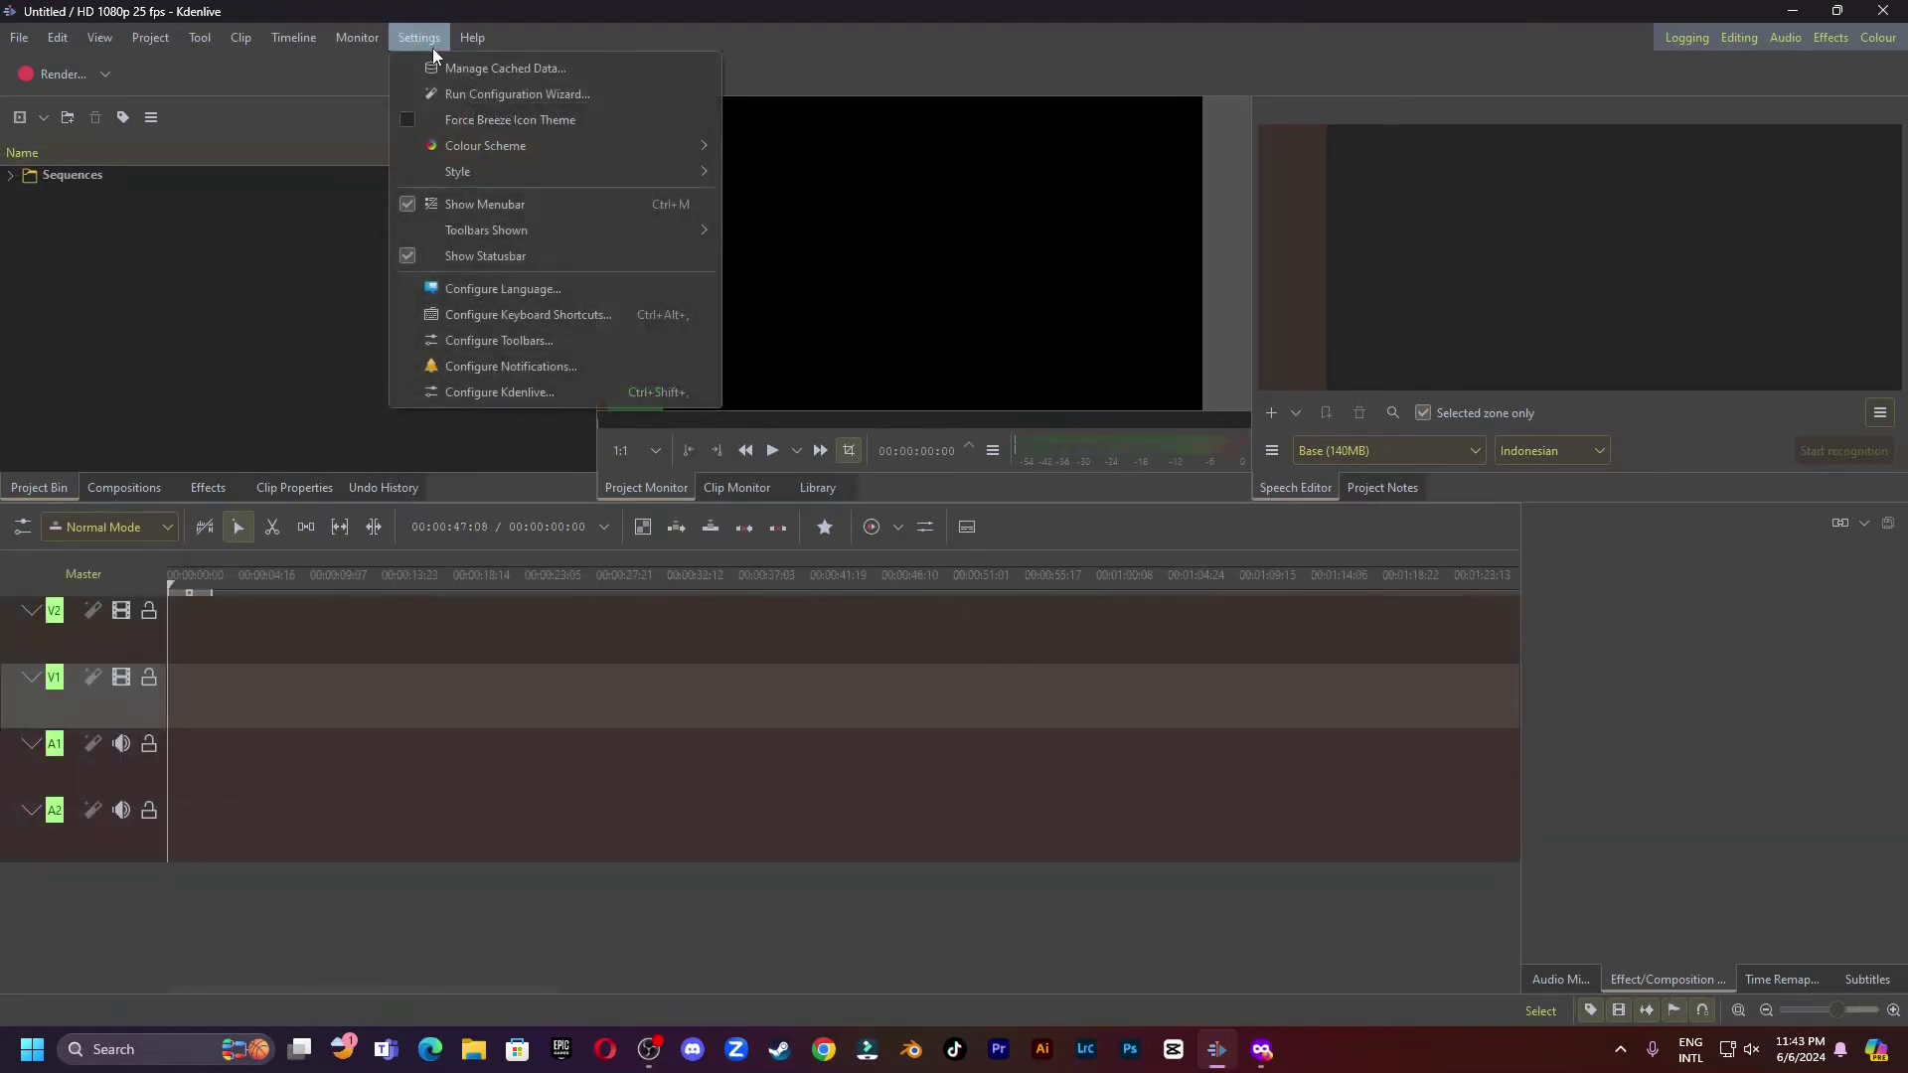
left_click(509, 390)
left_click(513, 303)
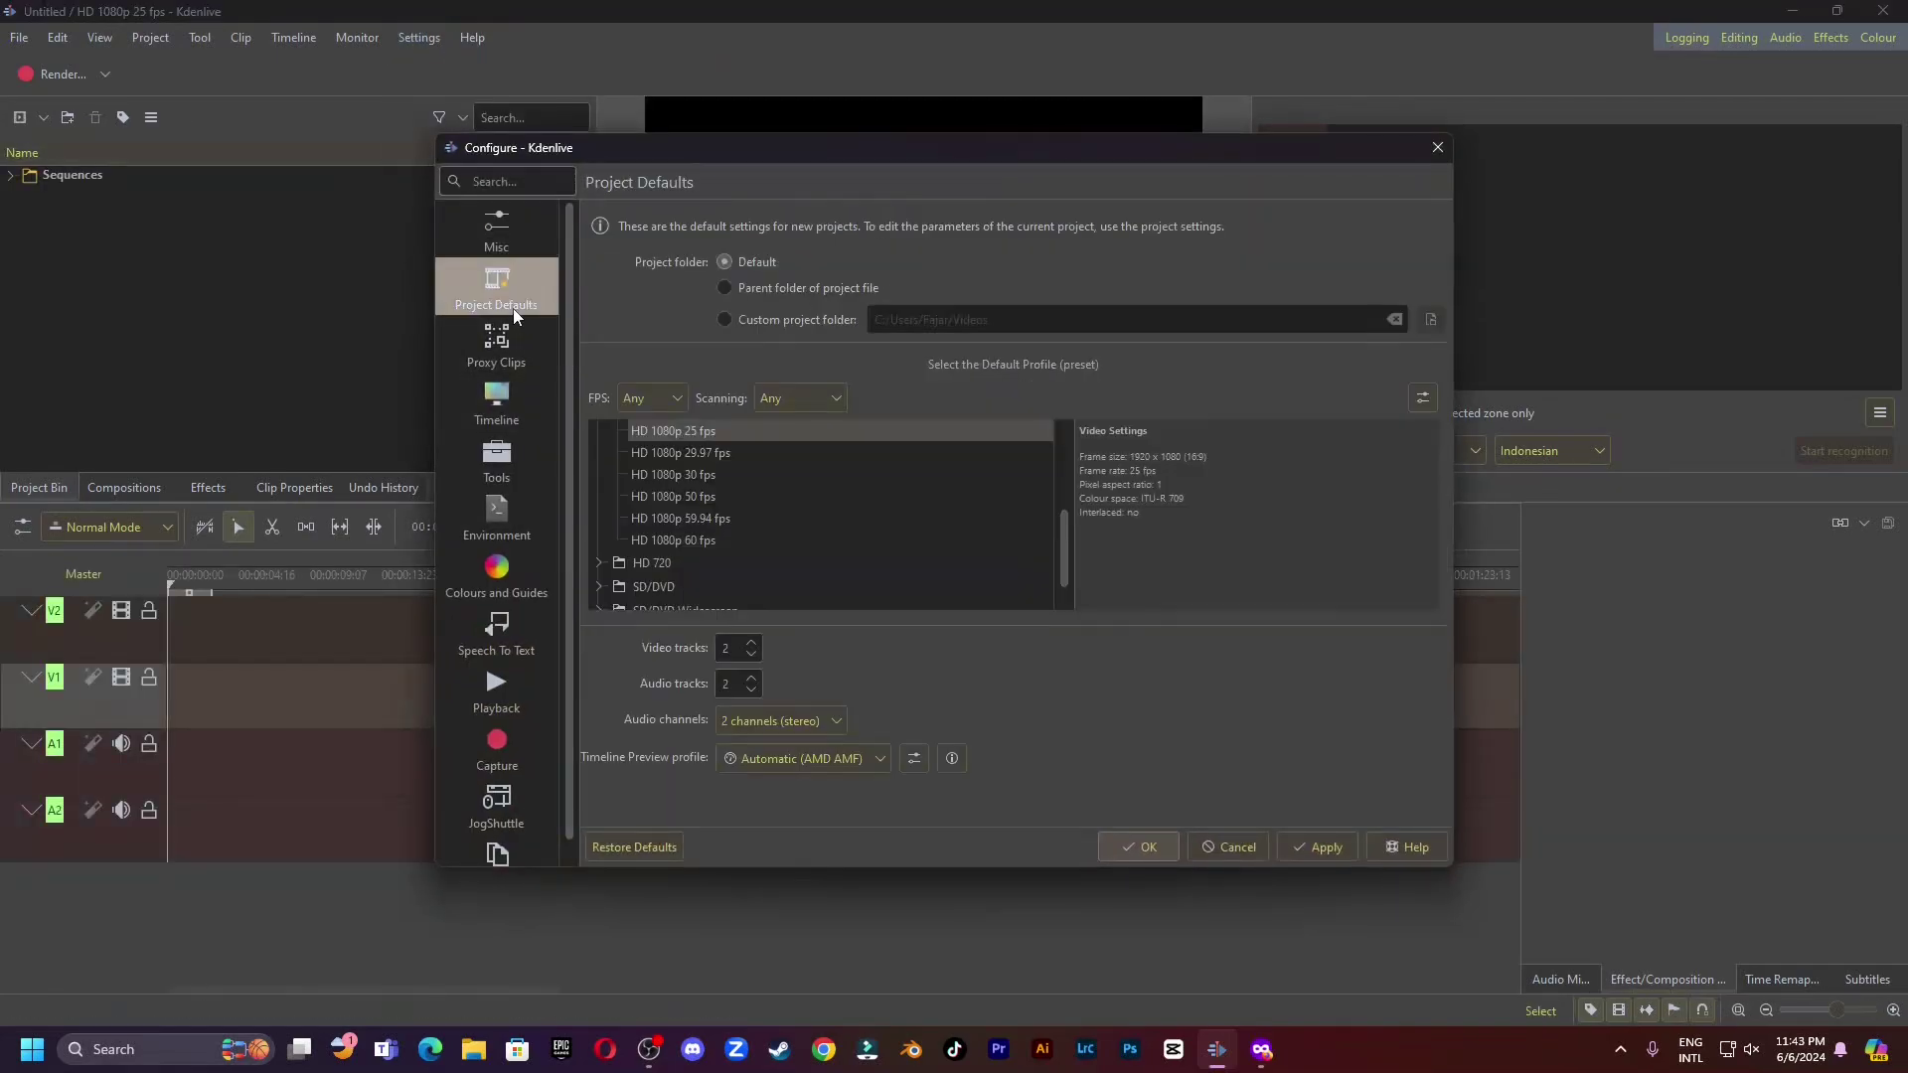
left_click(496, 631)
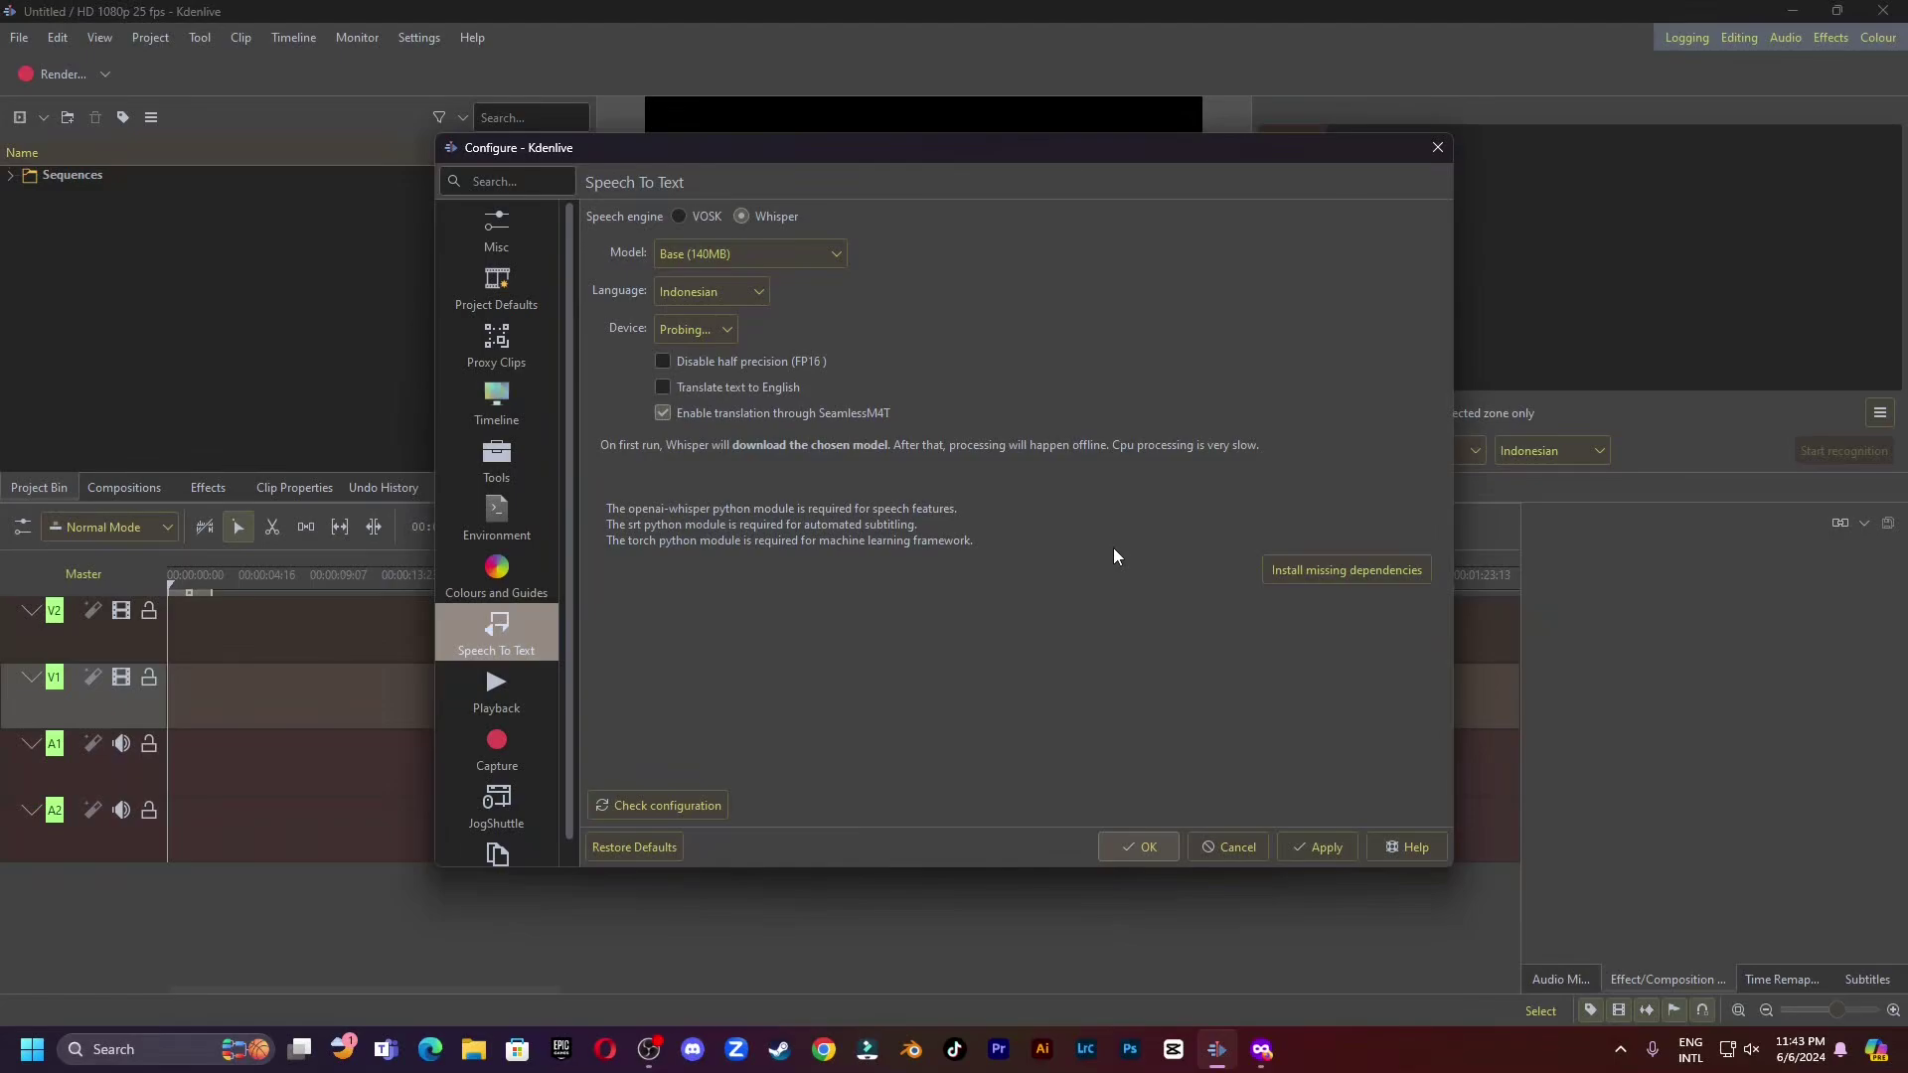
left_click(1345, 575)
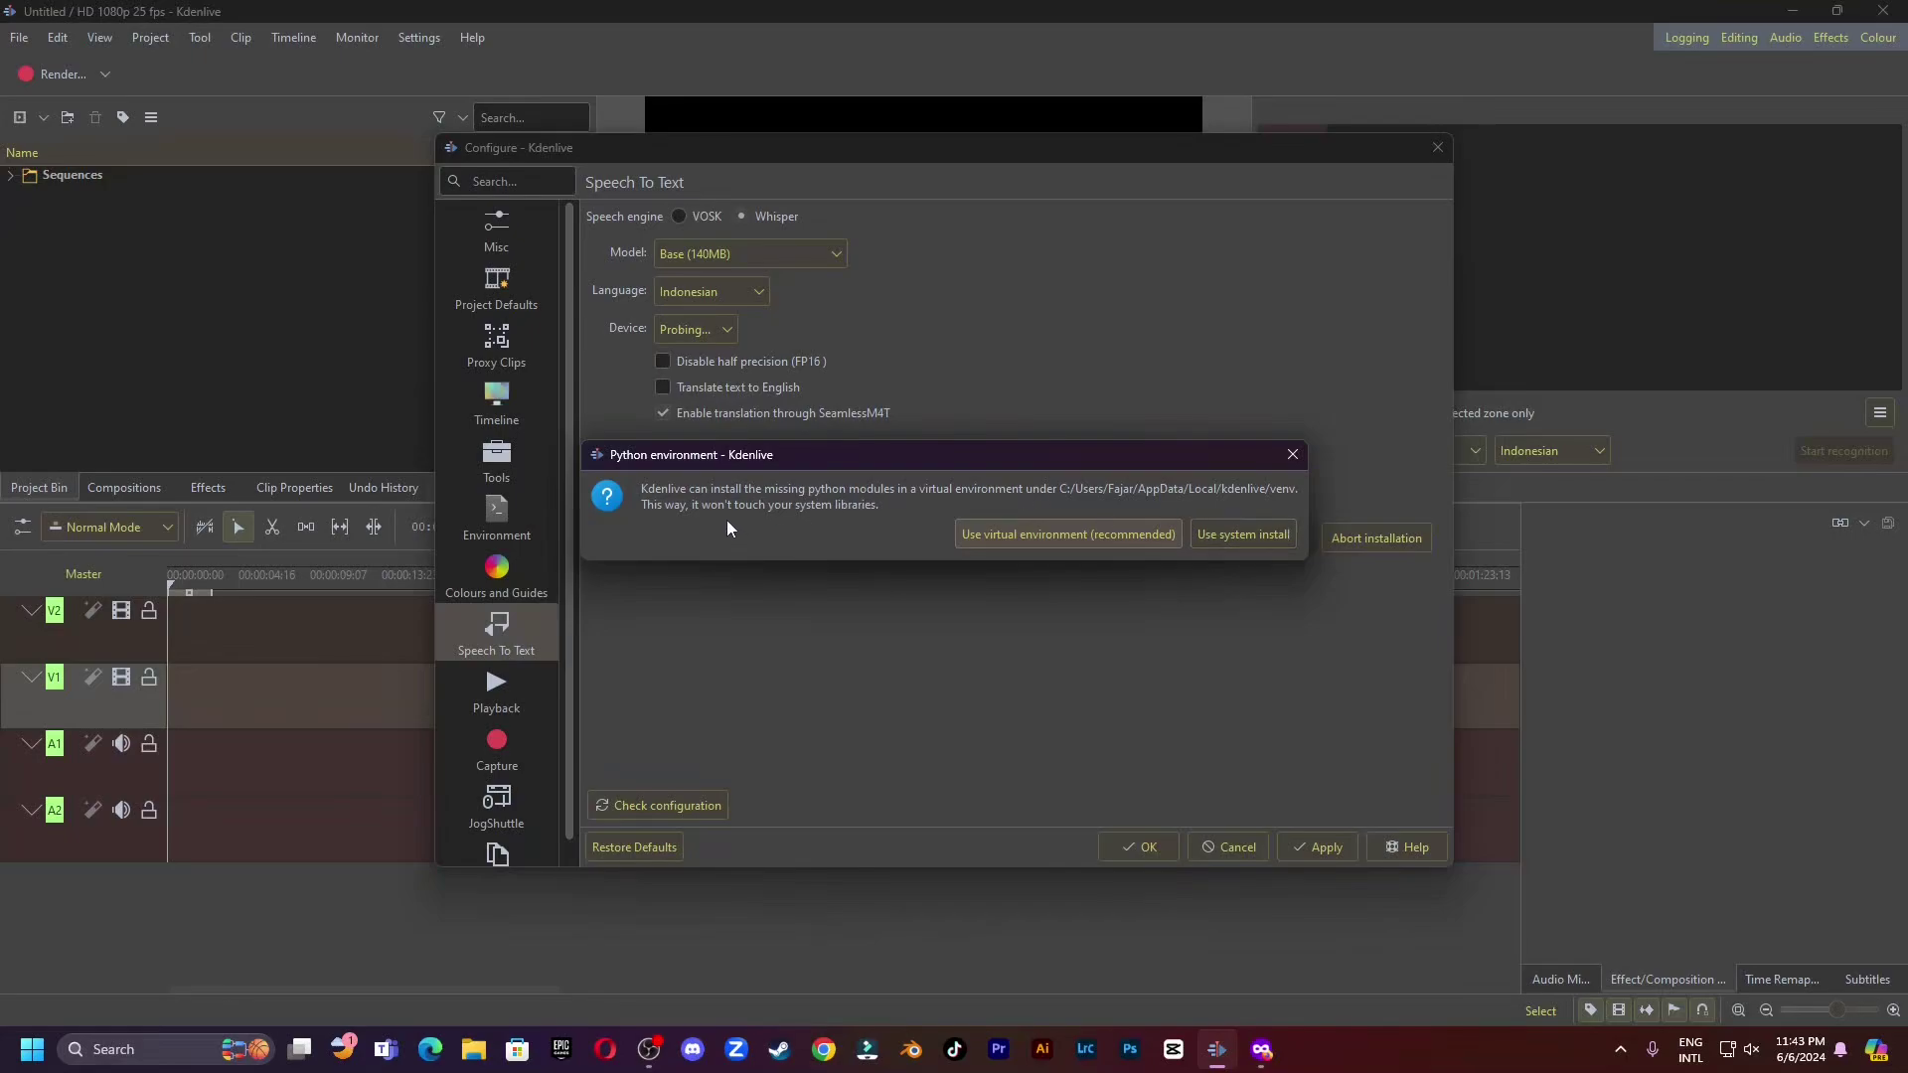
left_click(1138, 534)
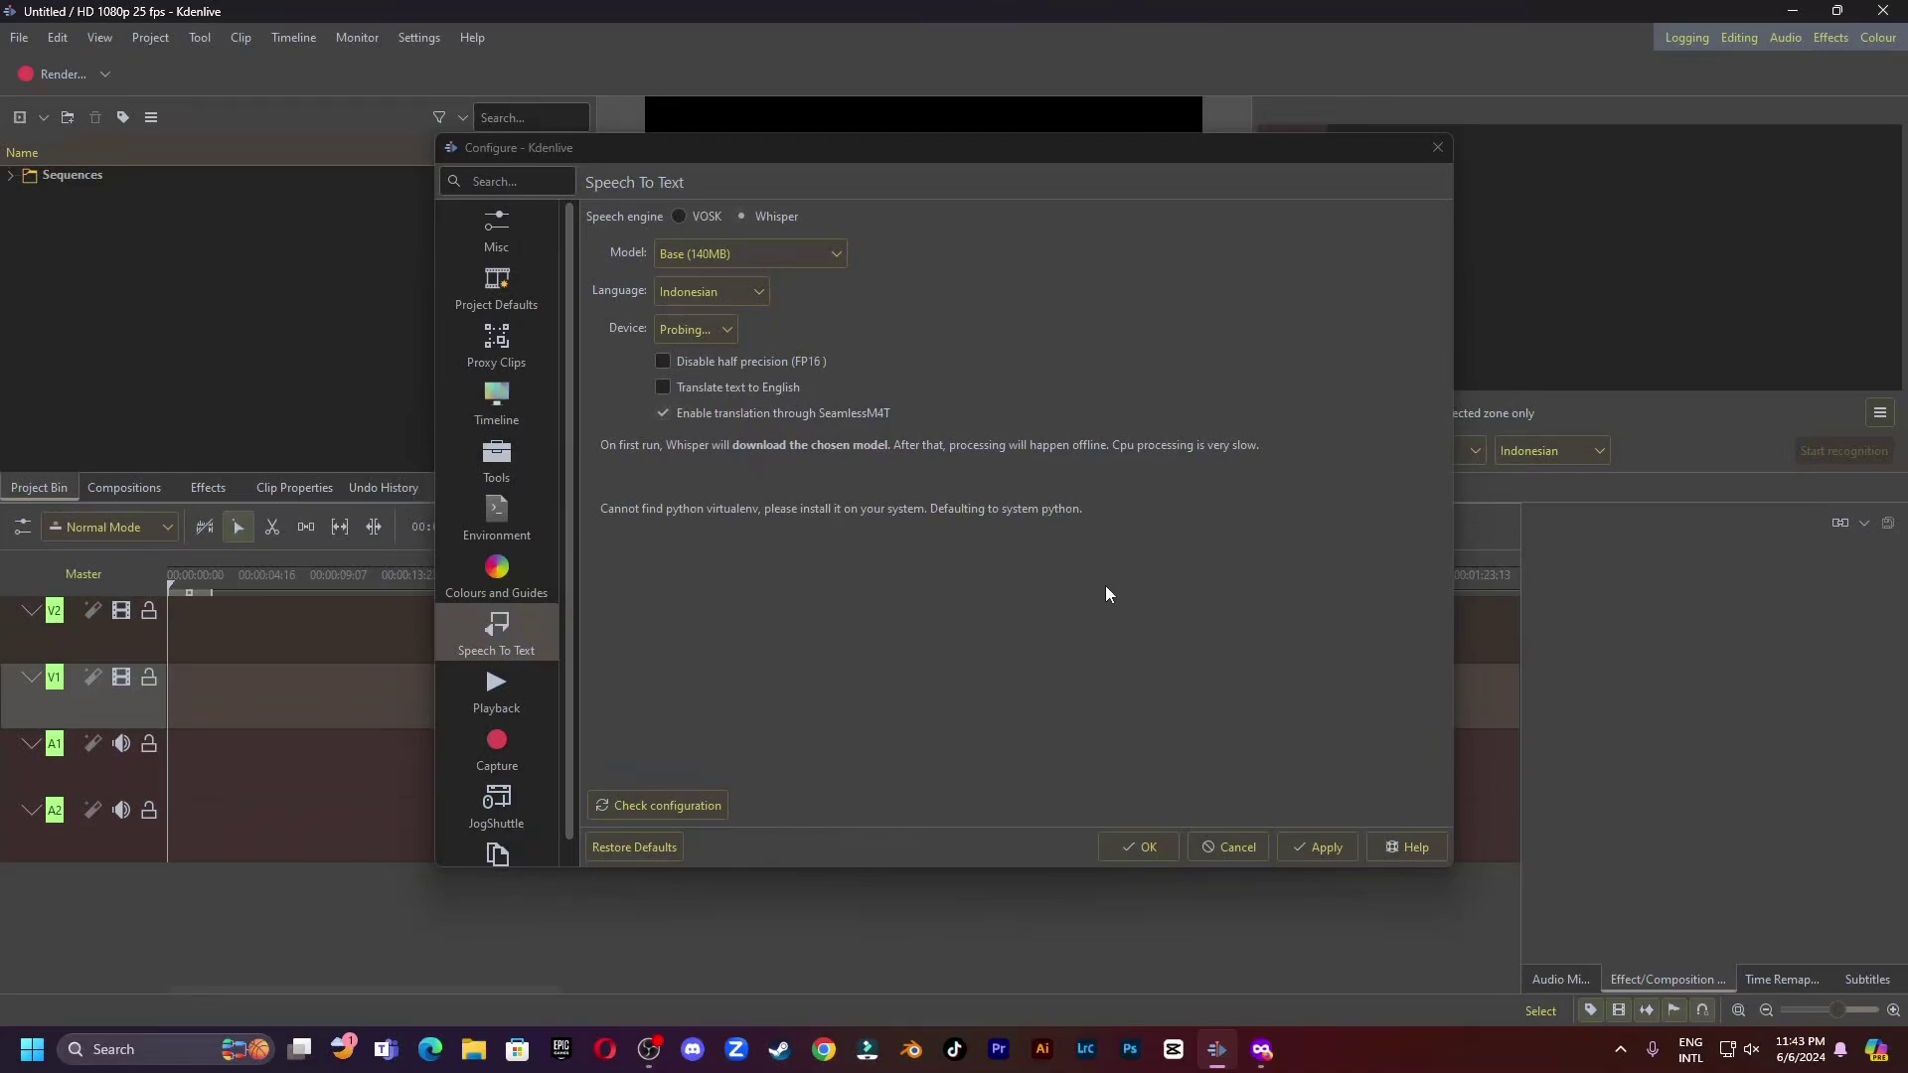
Recheck the speech configuration to install the missing Whisper dependencies, and apply the settings with cpu as the device.
left_click(690, 803)
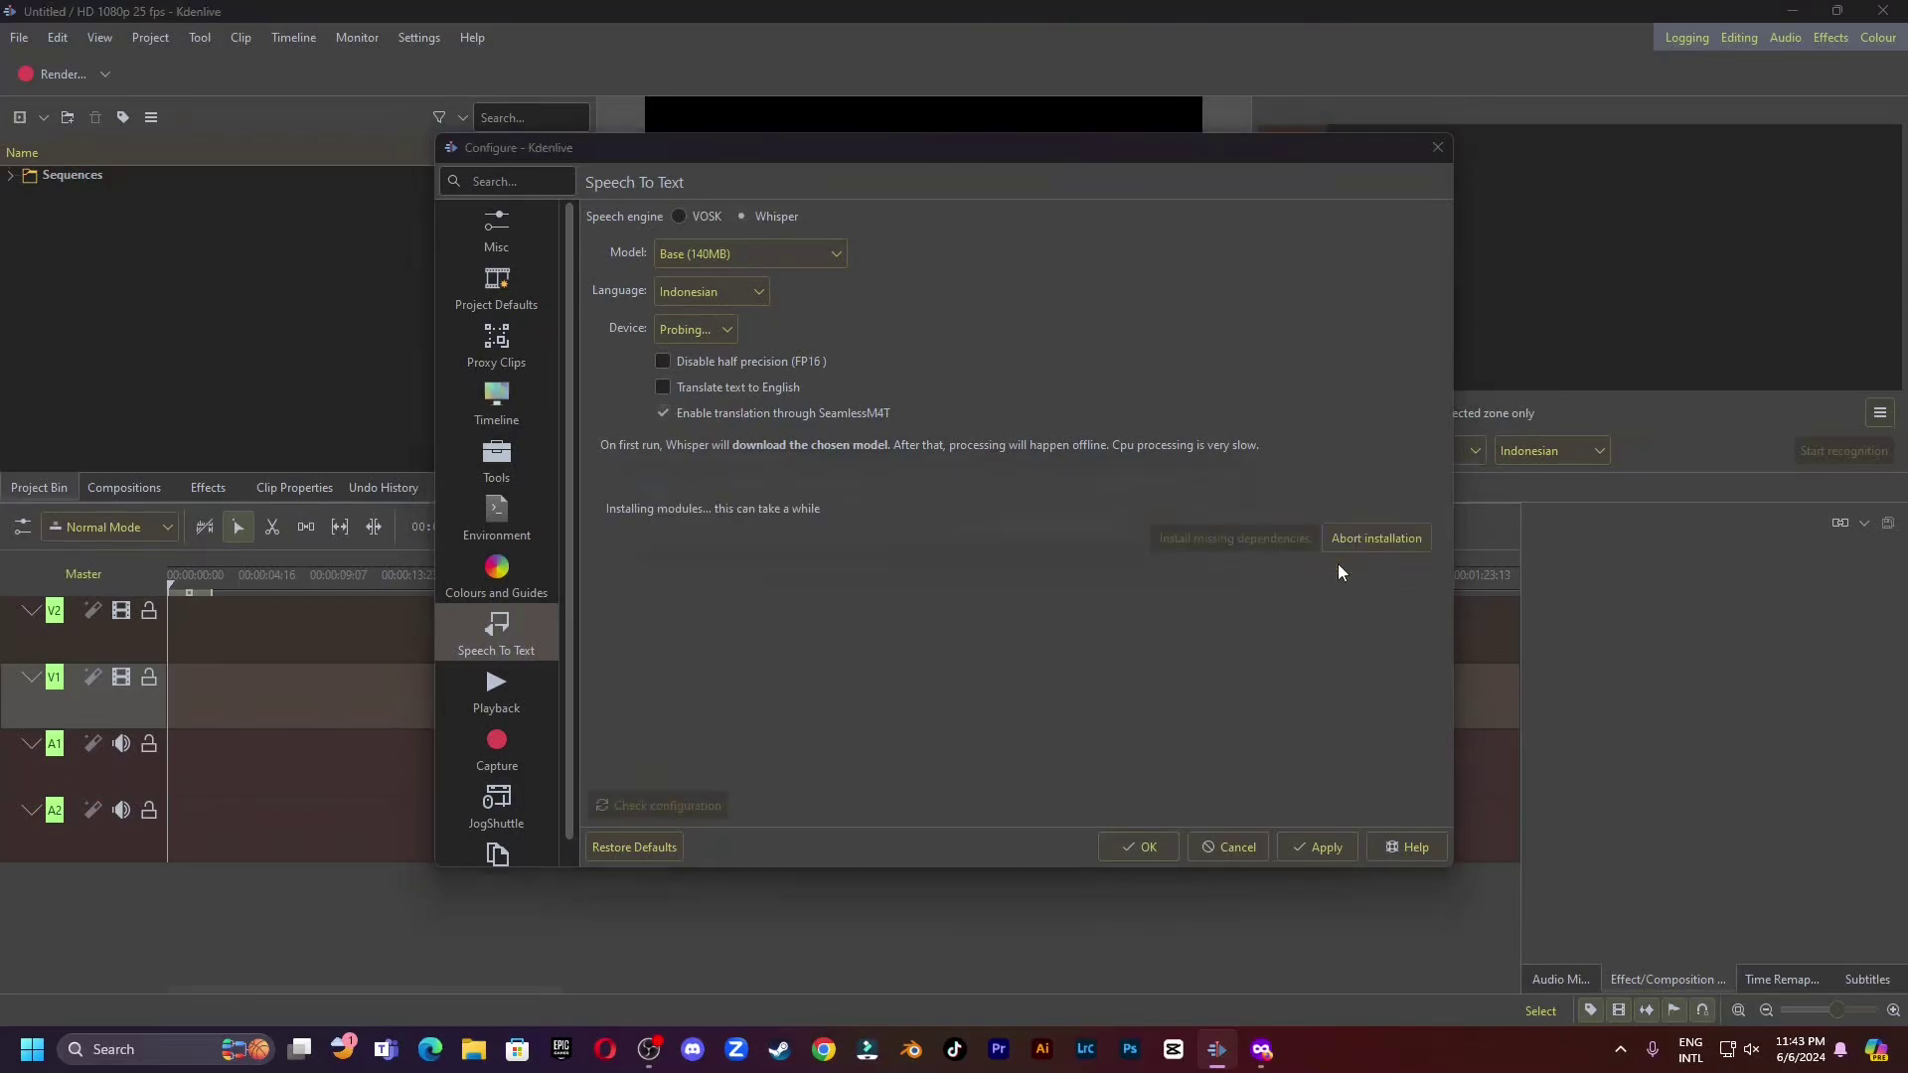
left_click(1337, 545)
left_click(1238, 535)
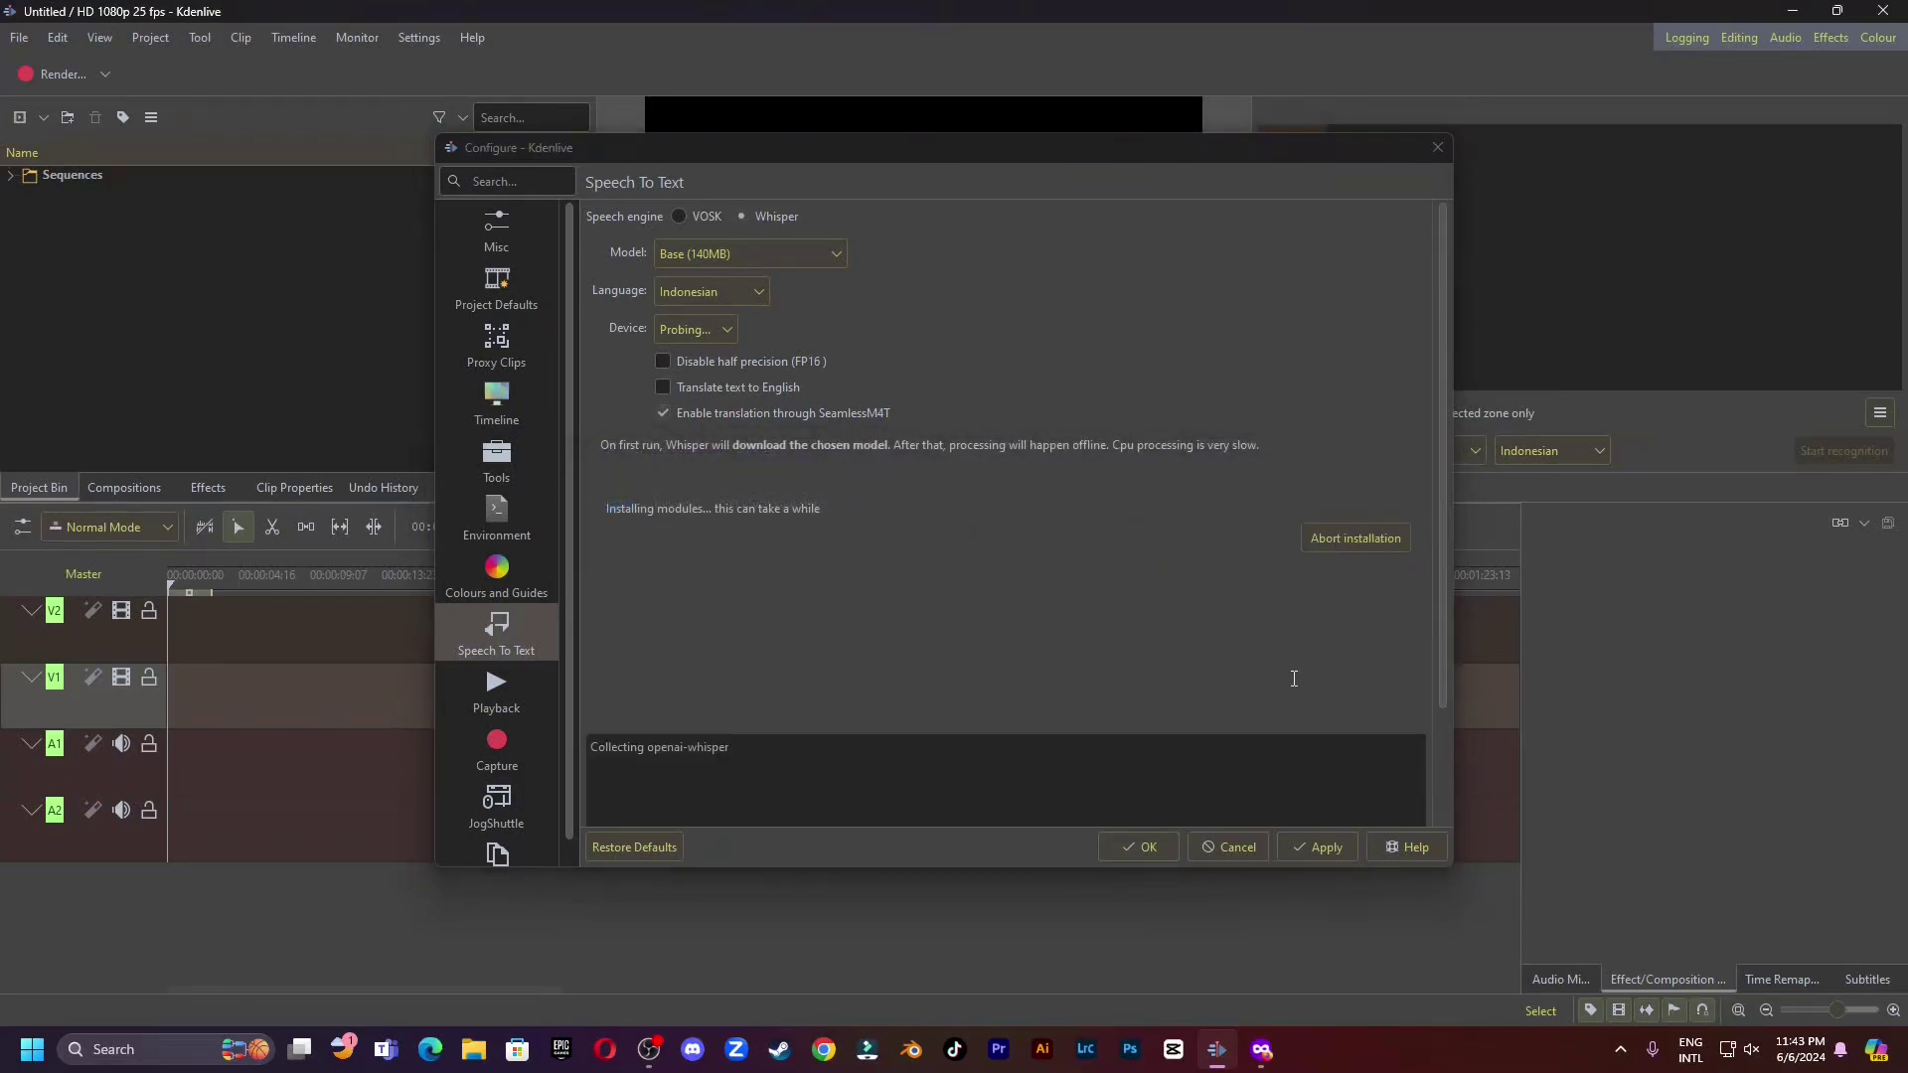
scroll(1293, 679, "down", 3)
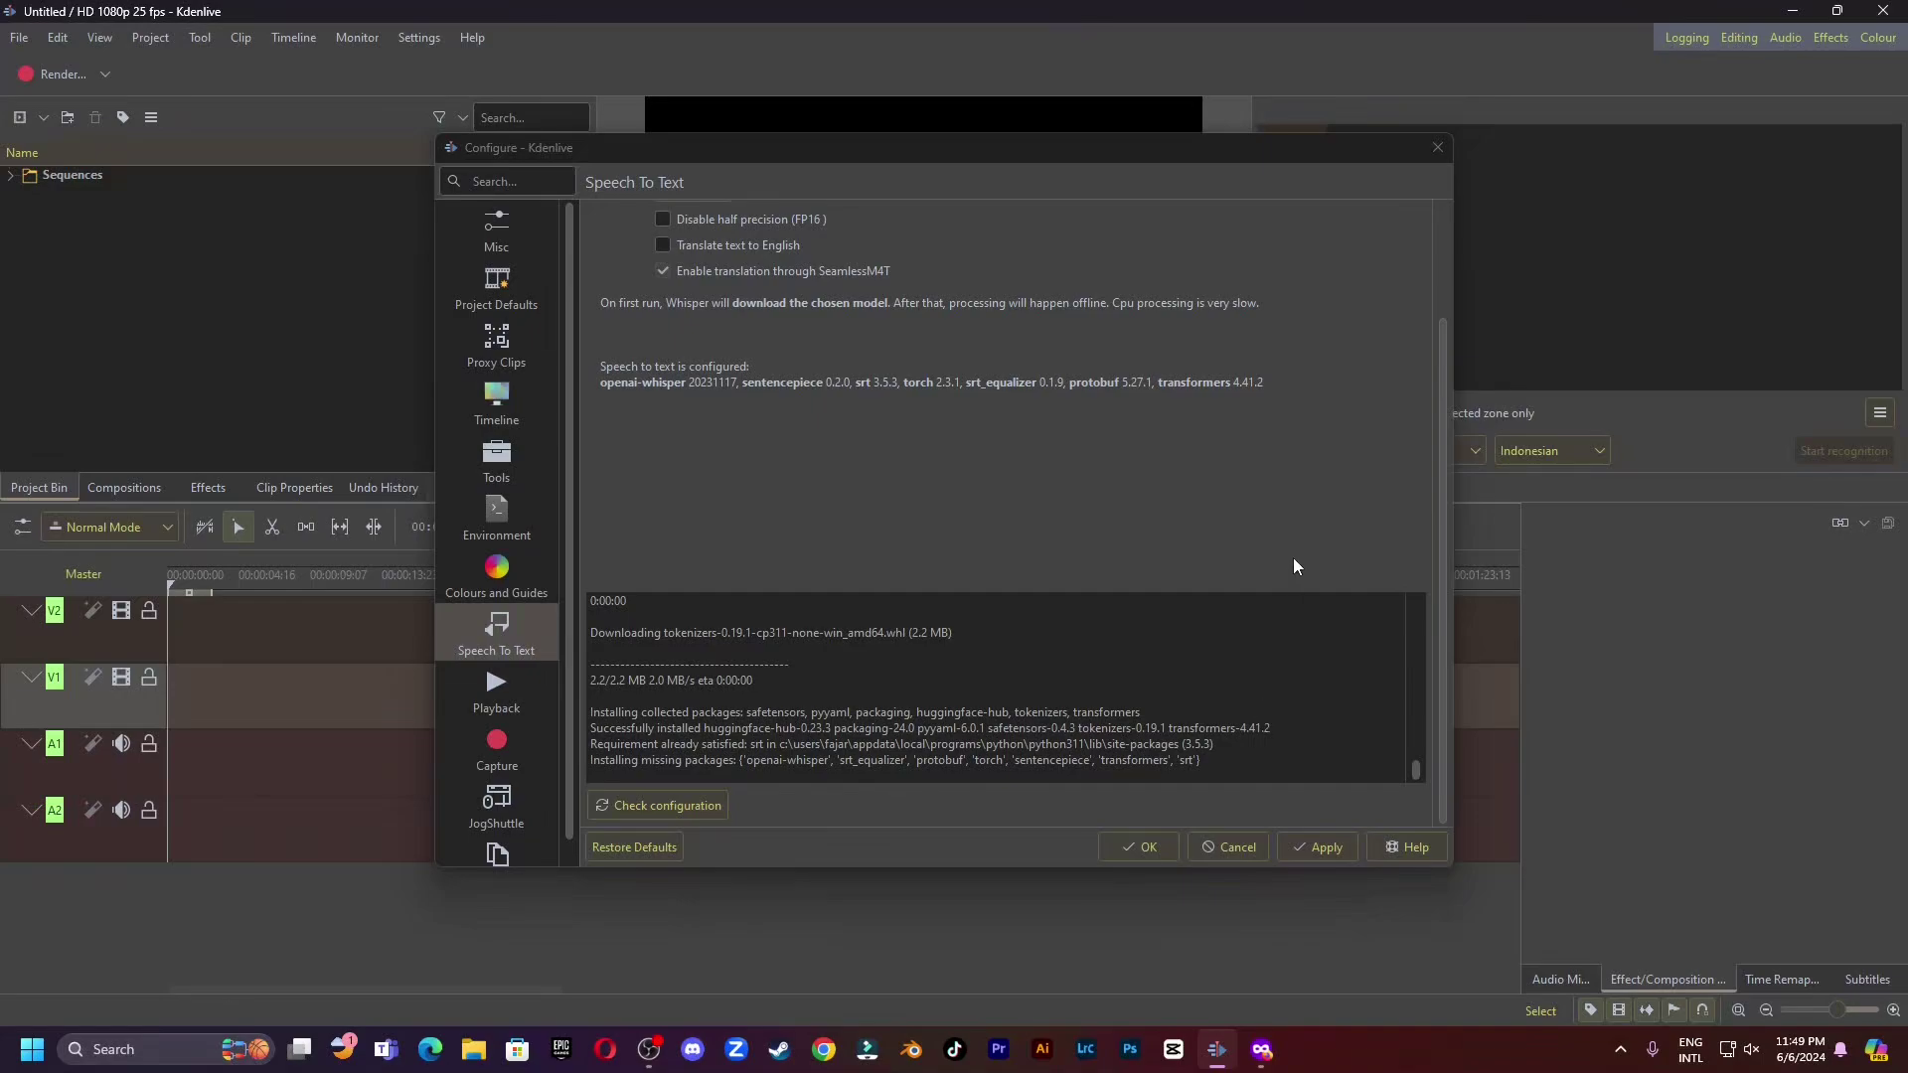
scroll(1293, 567, "up", 3)
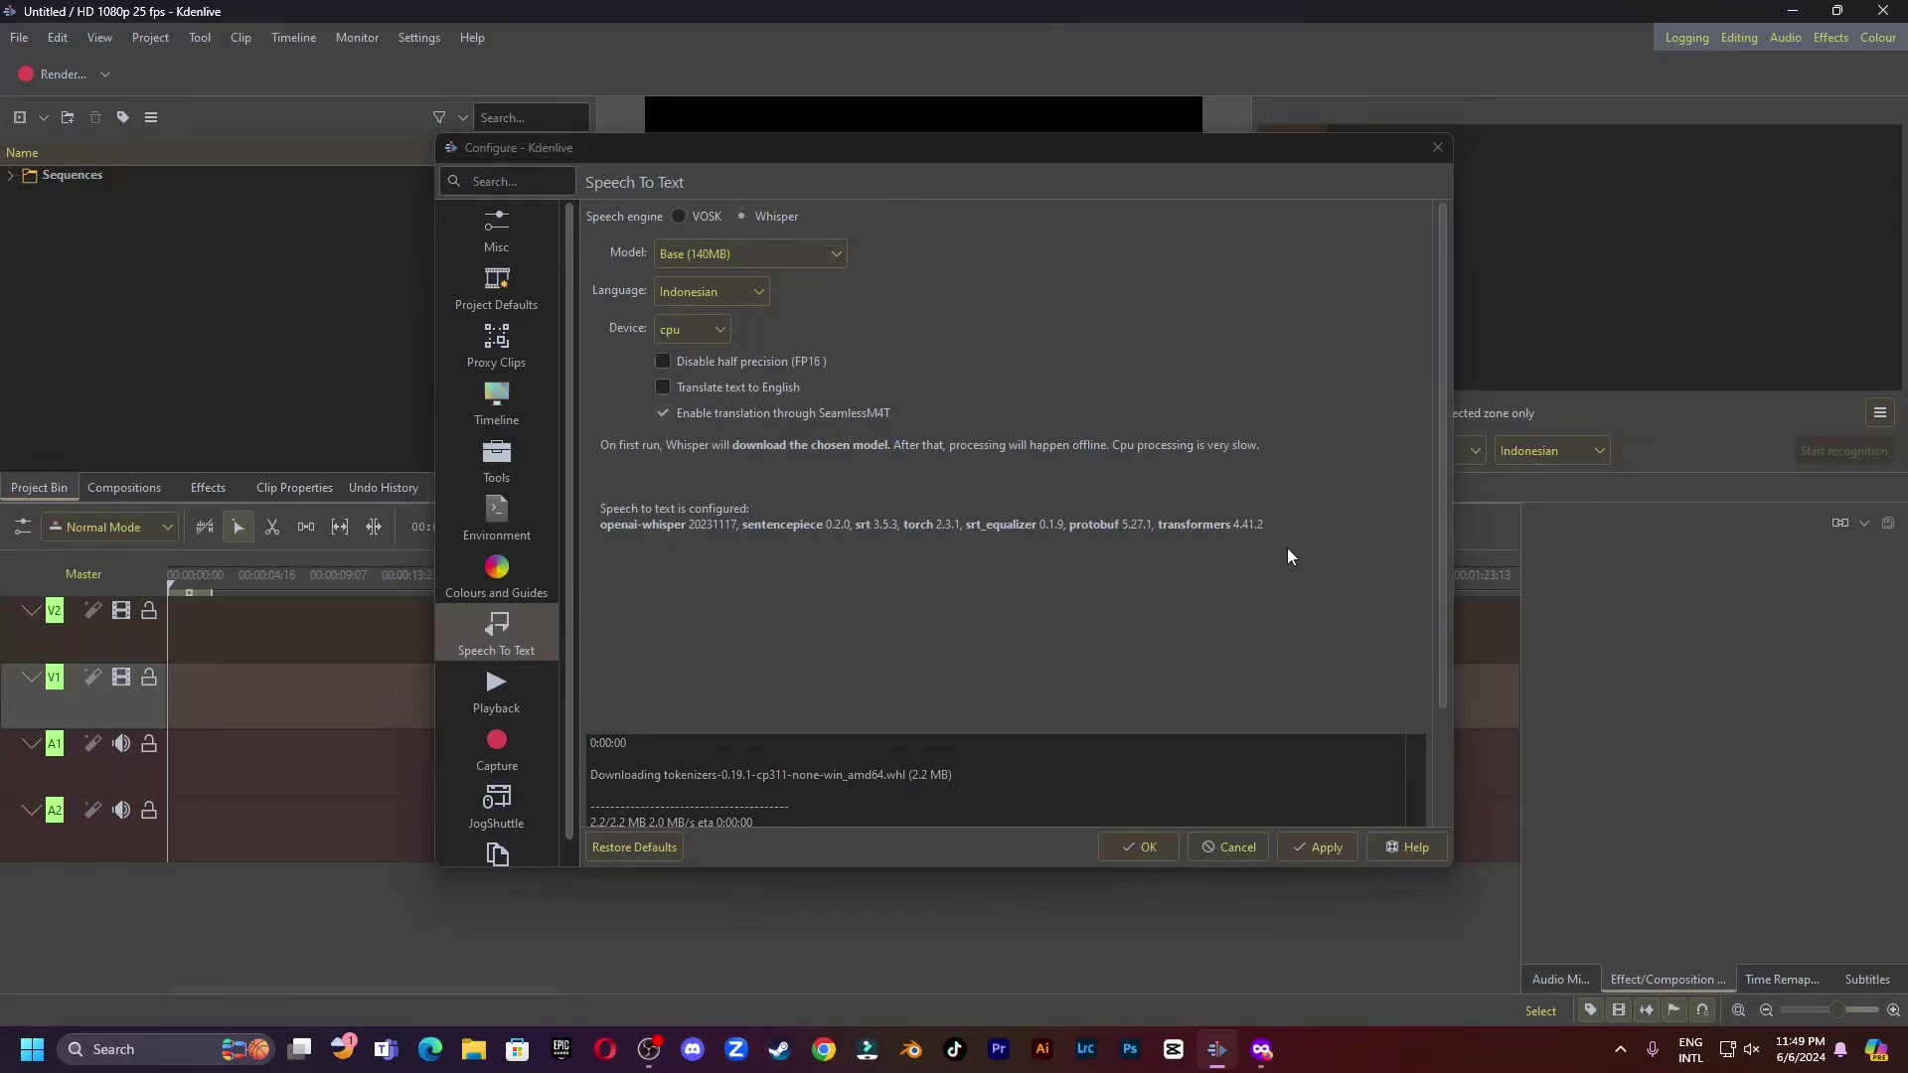
left_click(713, 329)
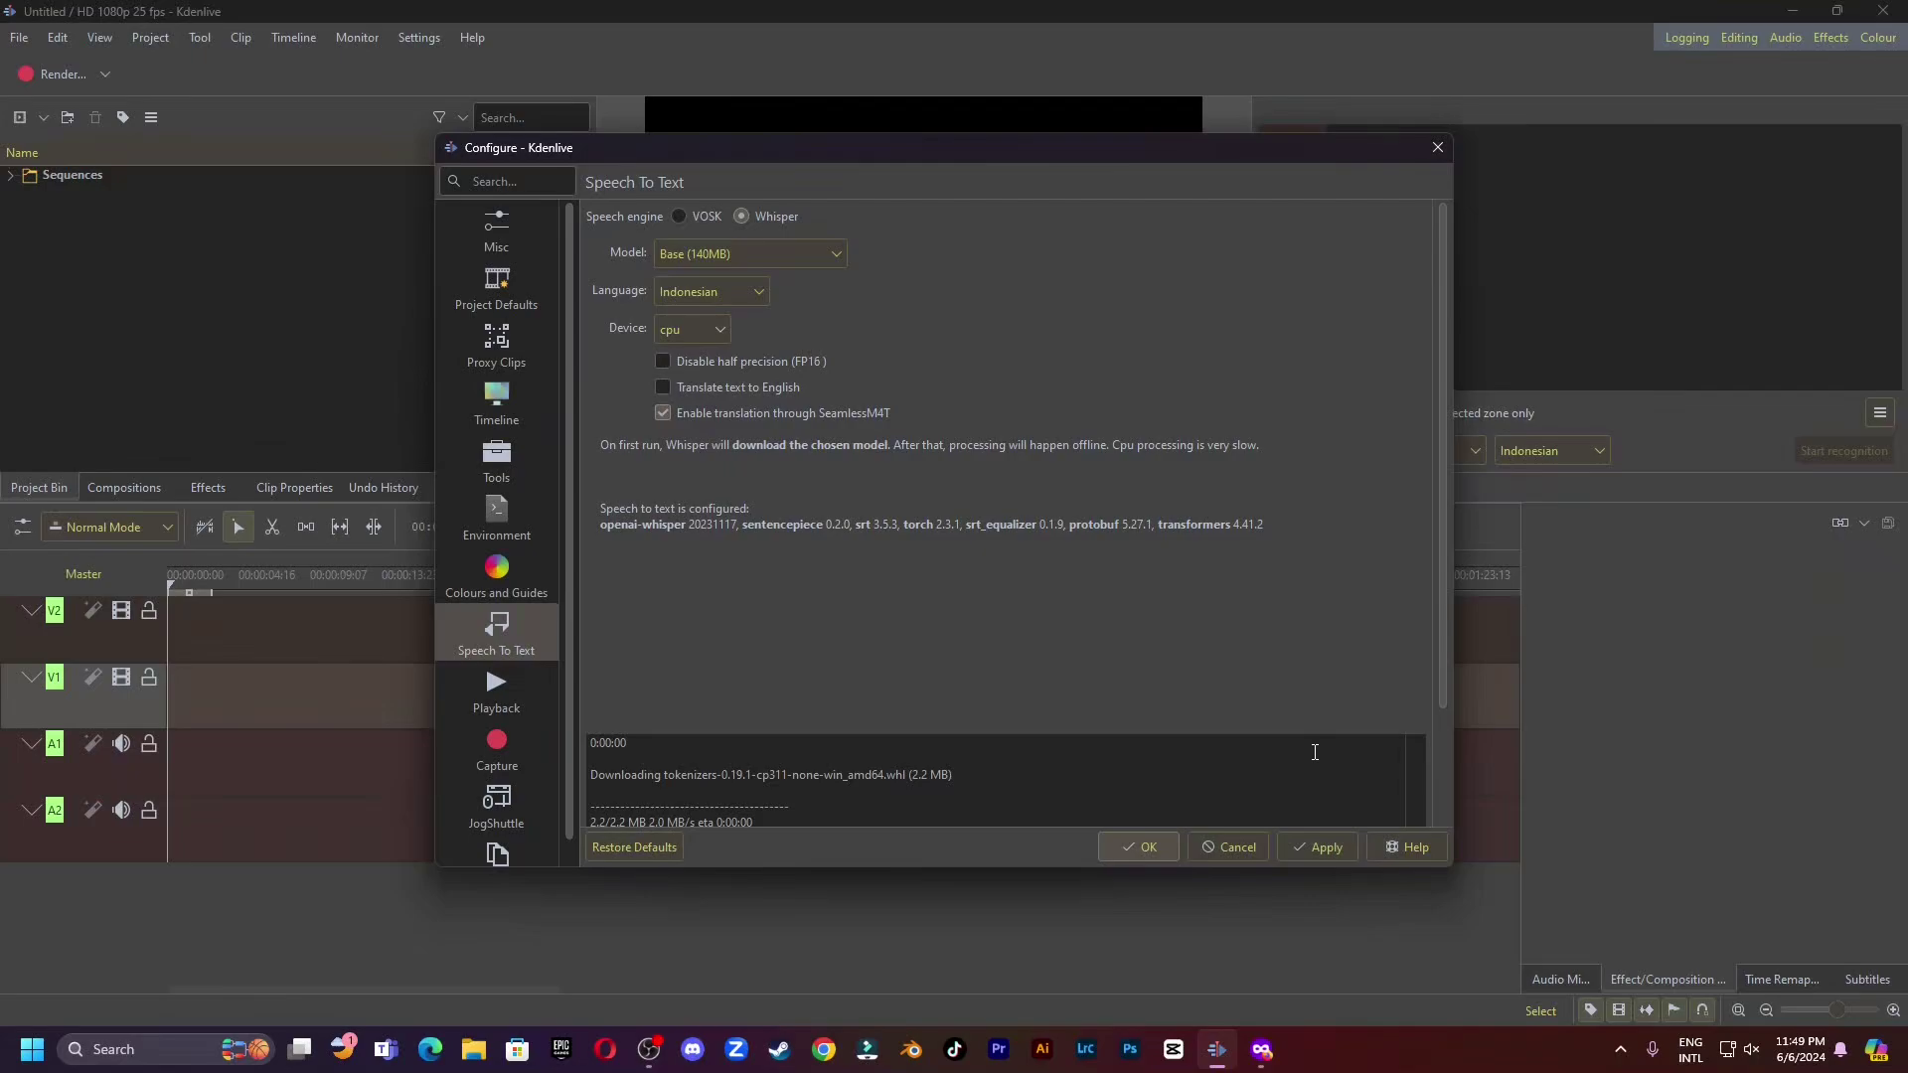
left_click(1338, 844)
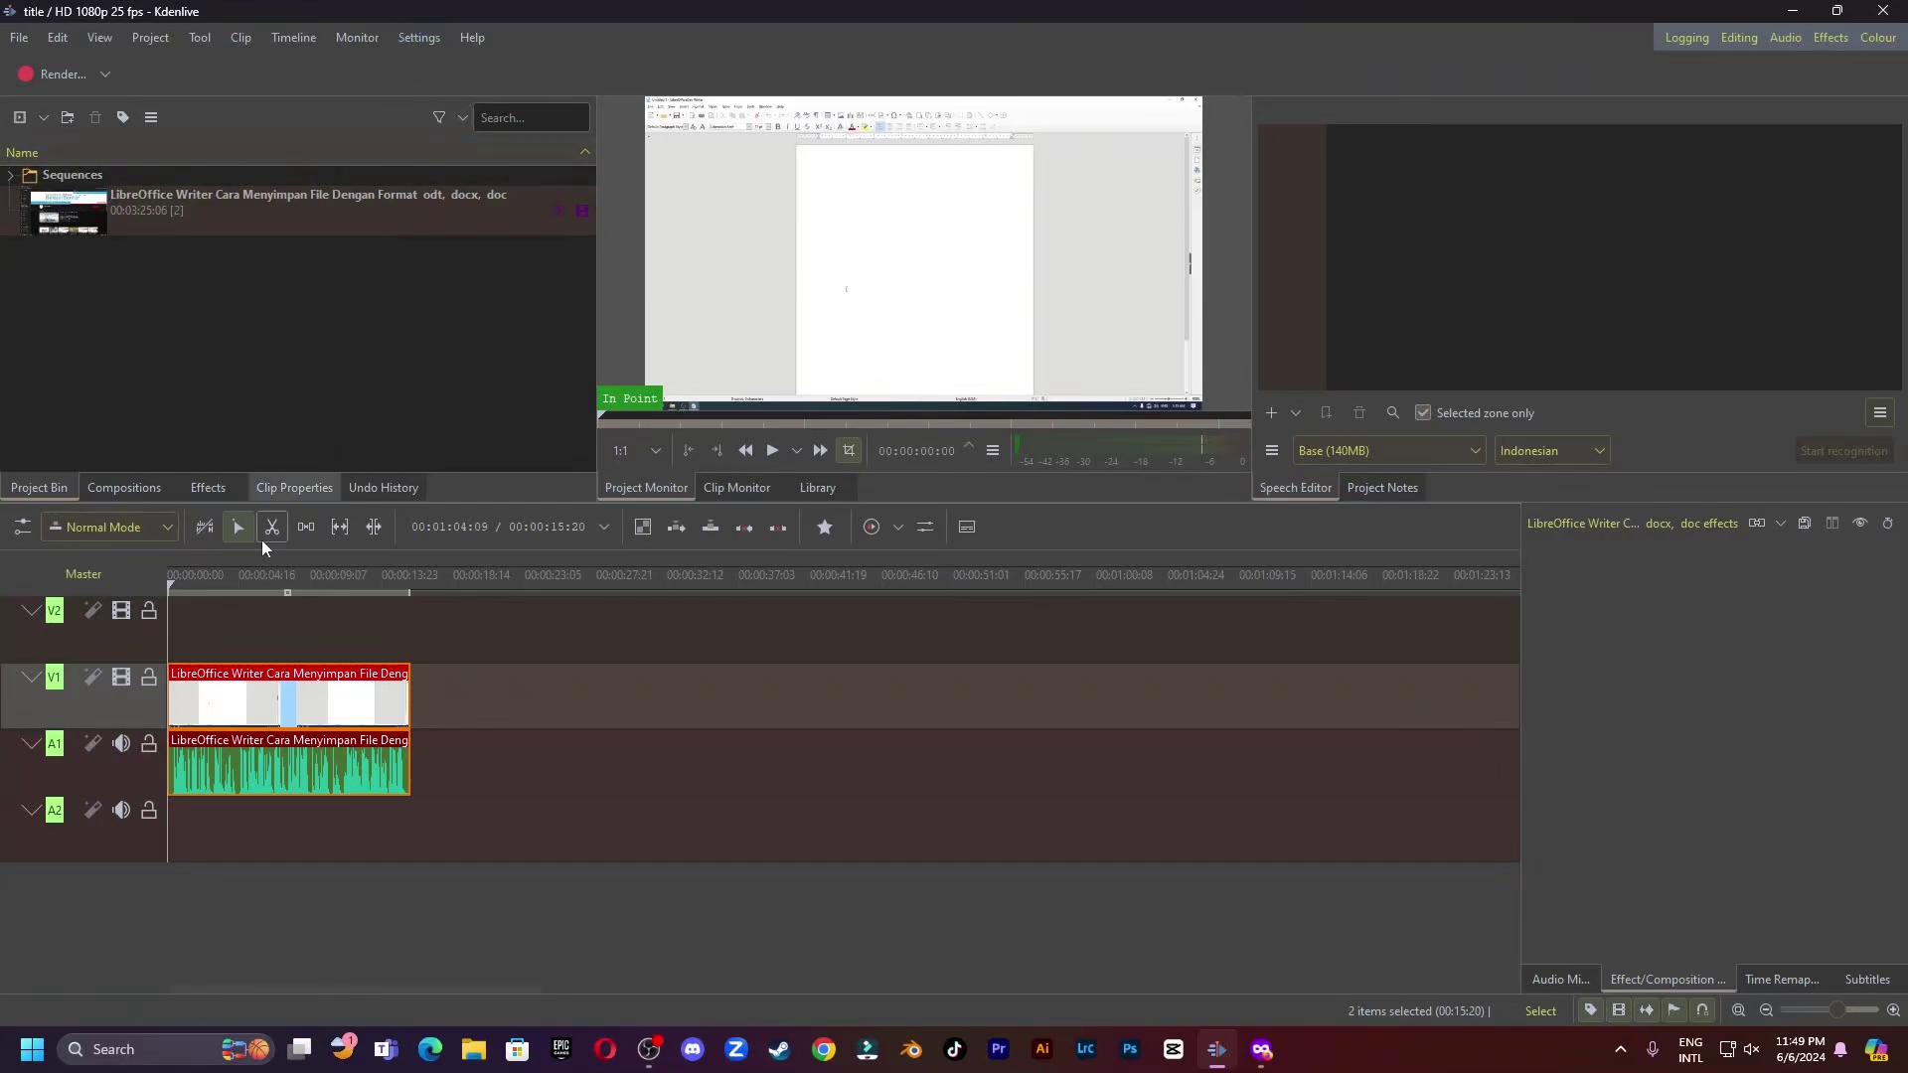
Show the subtitle track and open its automatic subtitling with the Tiny (72MB) model selected.
key("alt+s")
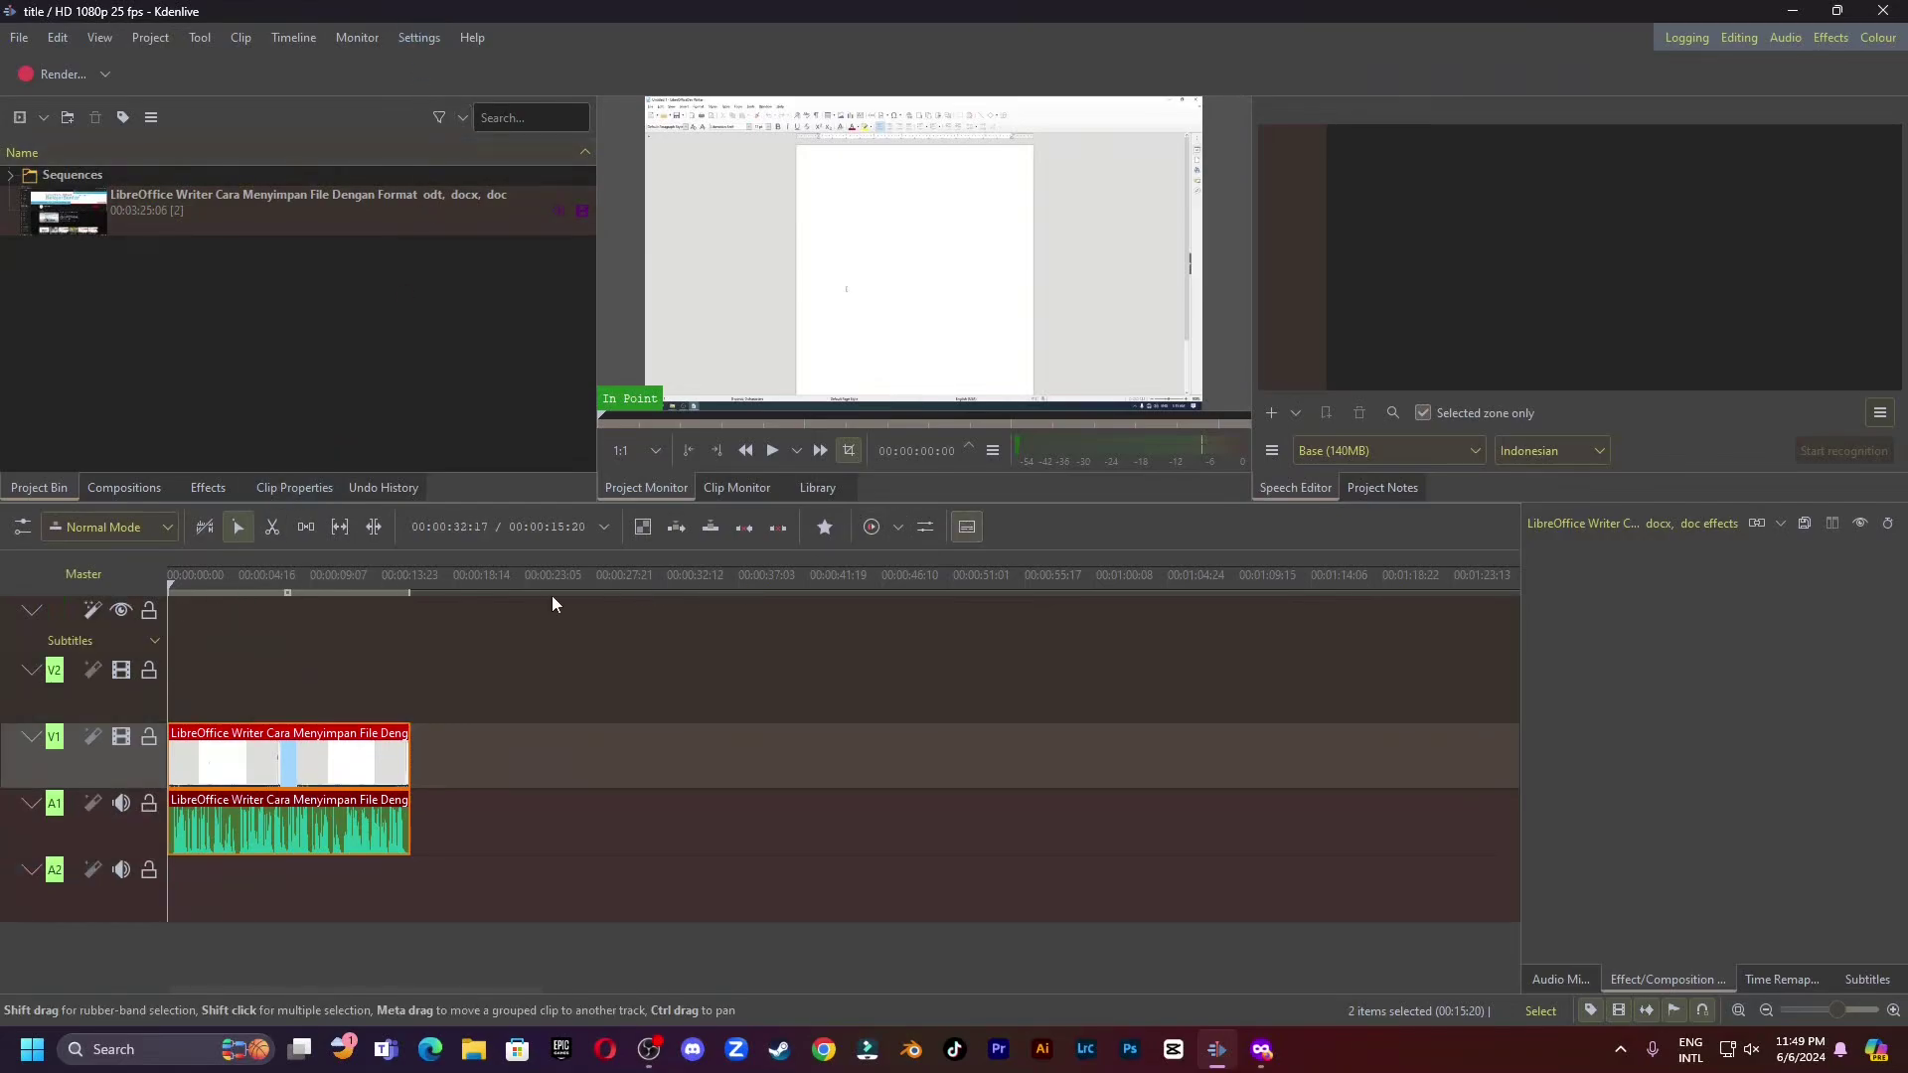
left_click(93, 609)
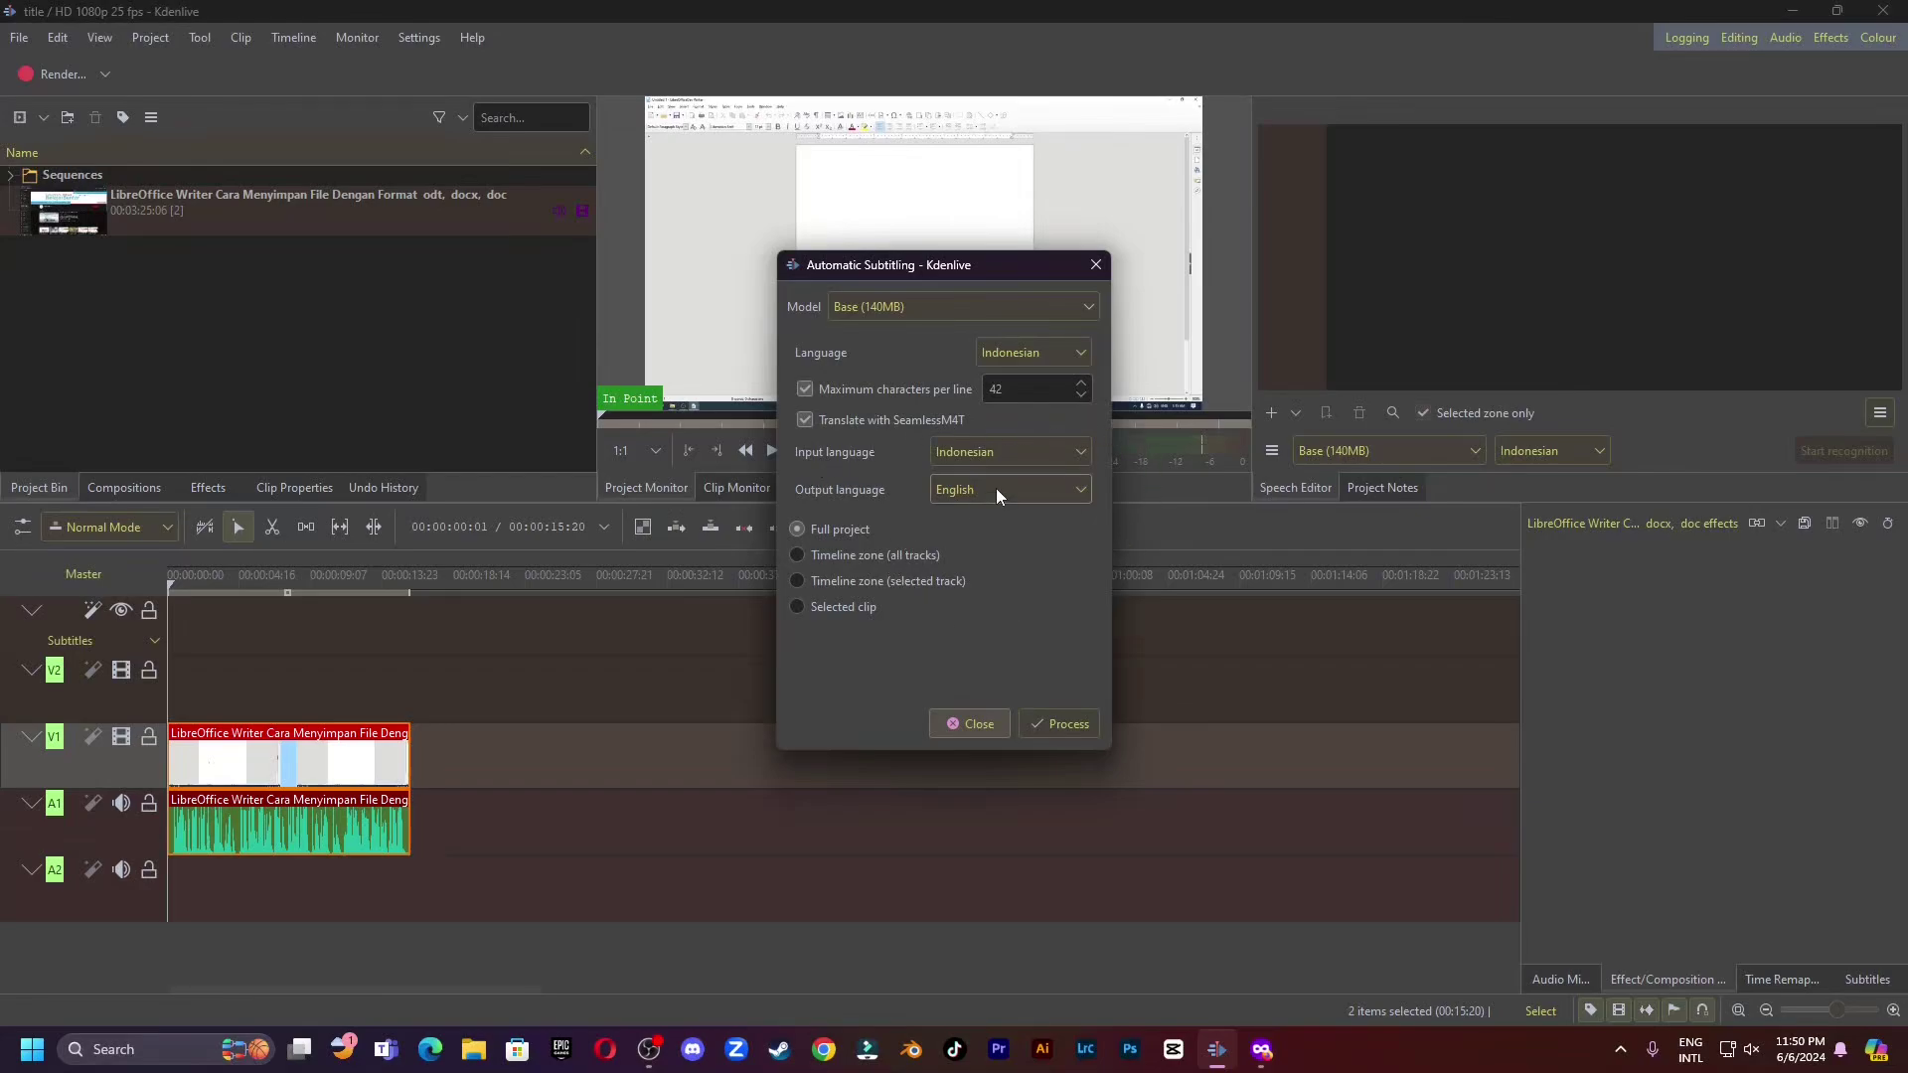
left_click(942, 308)
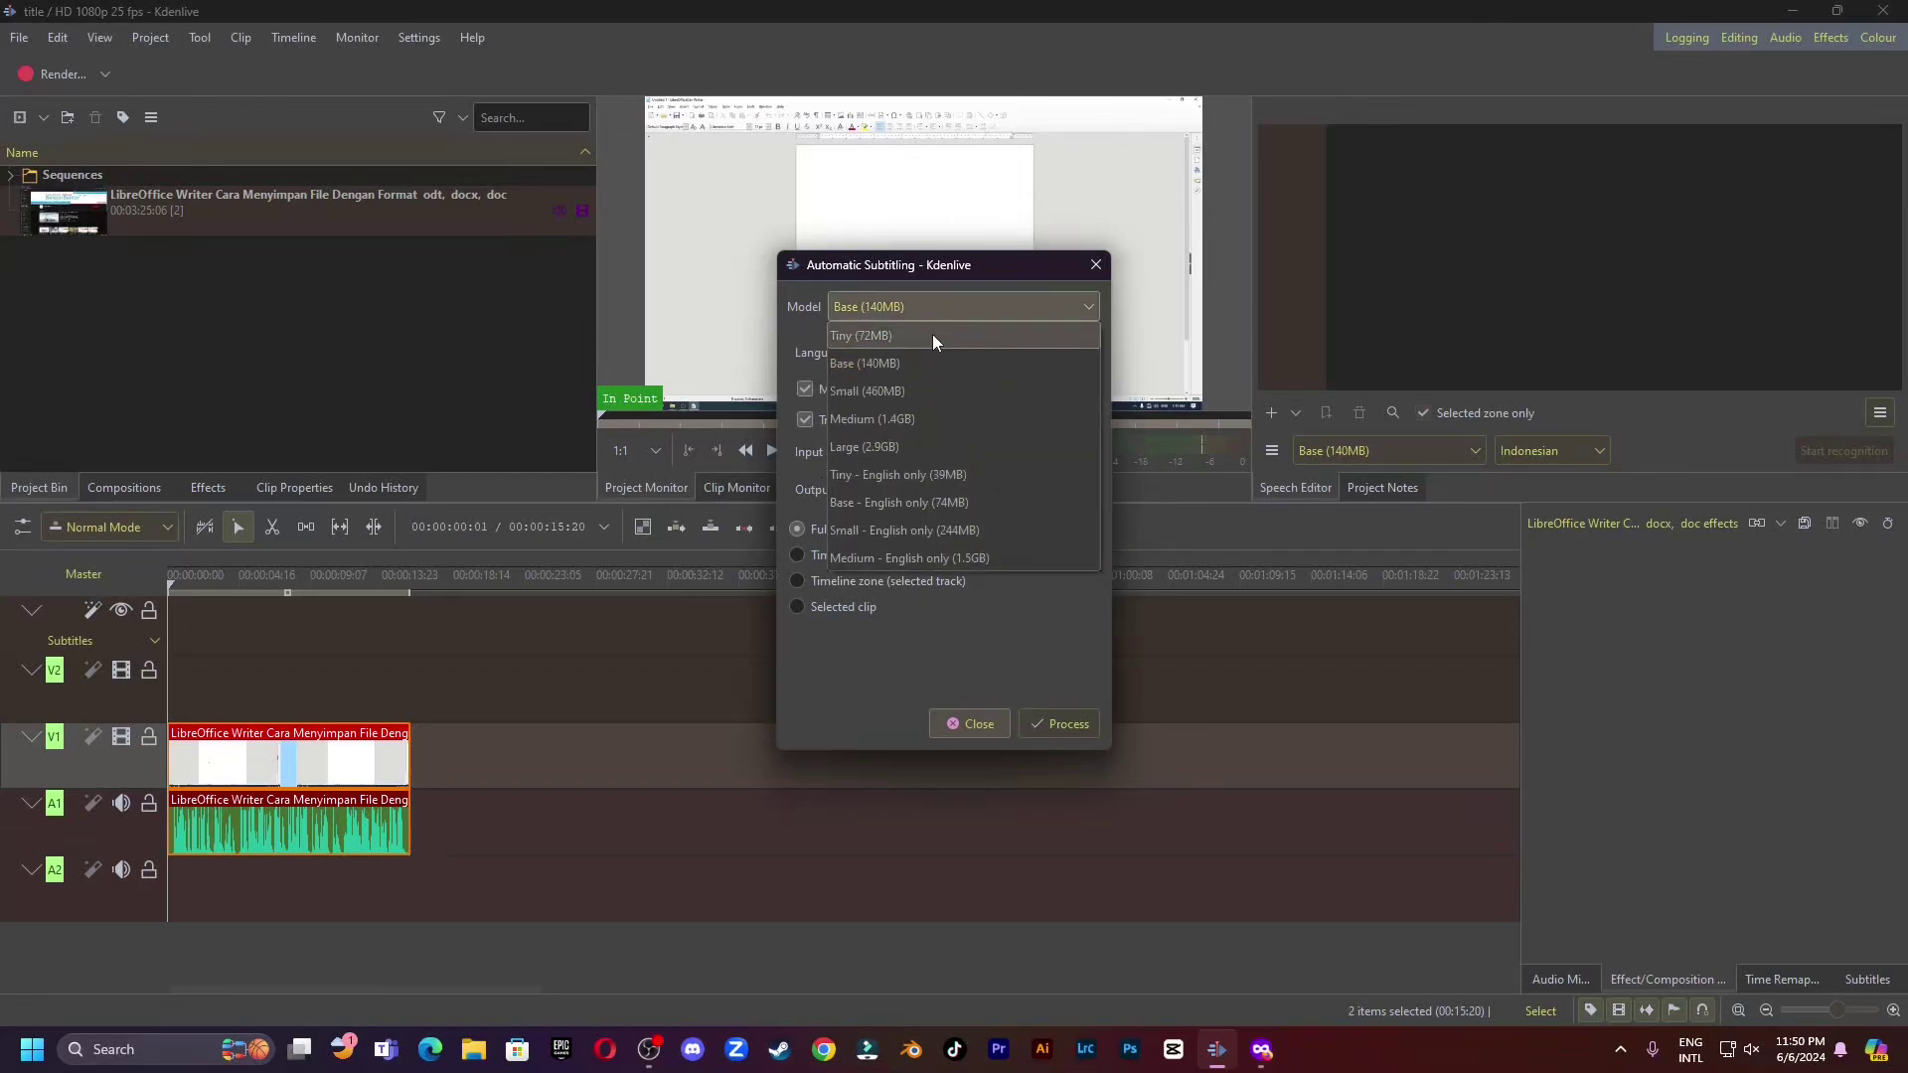
left_click(932, 334)
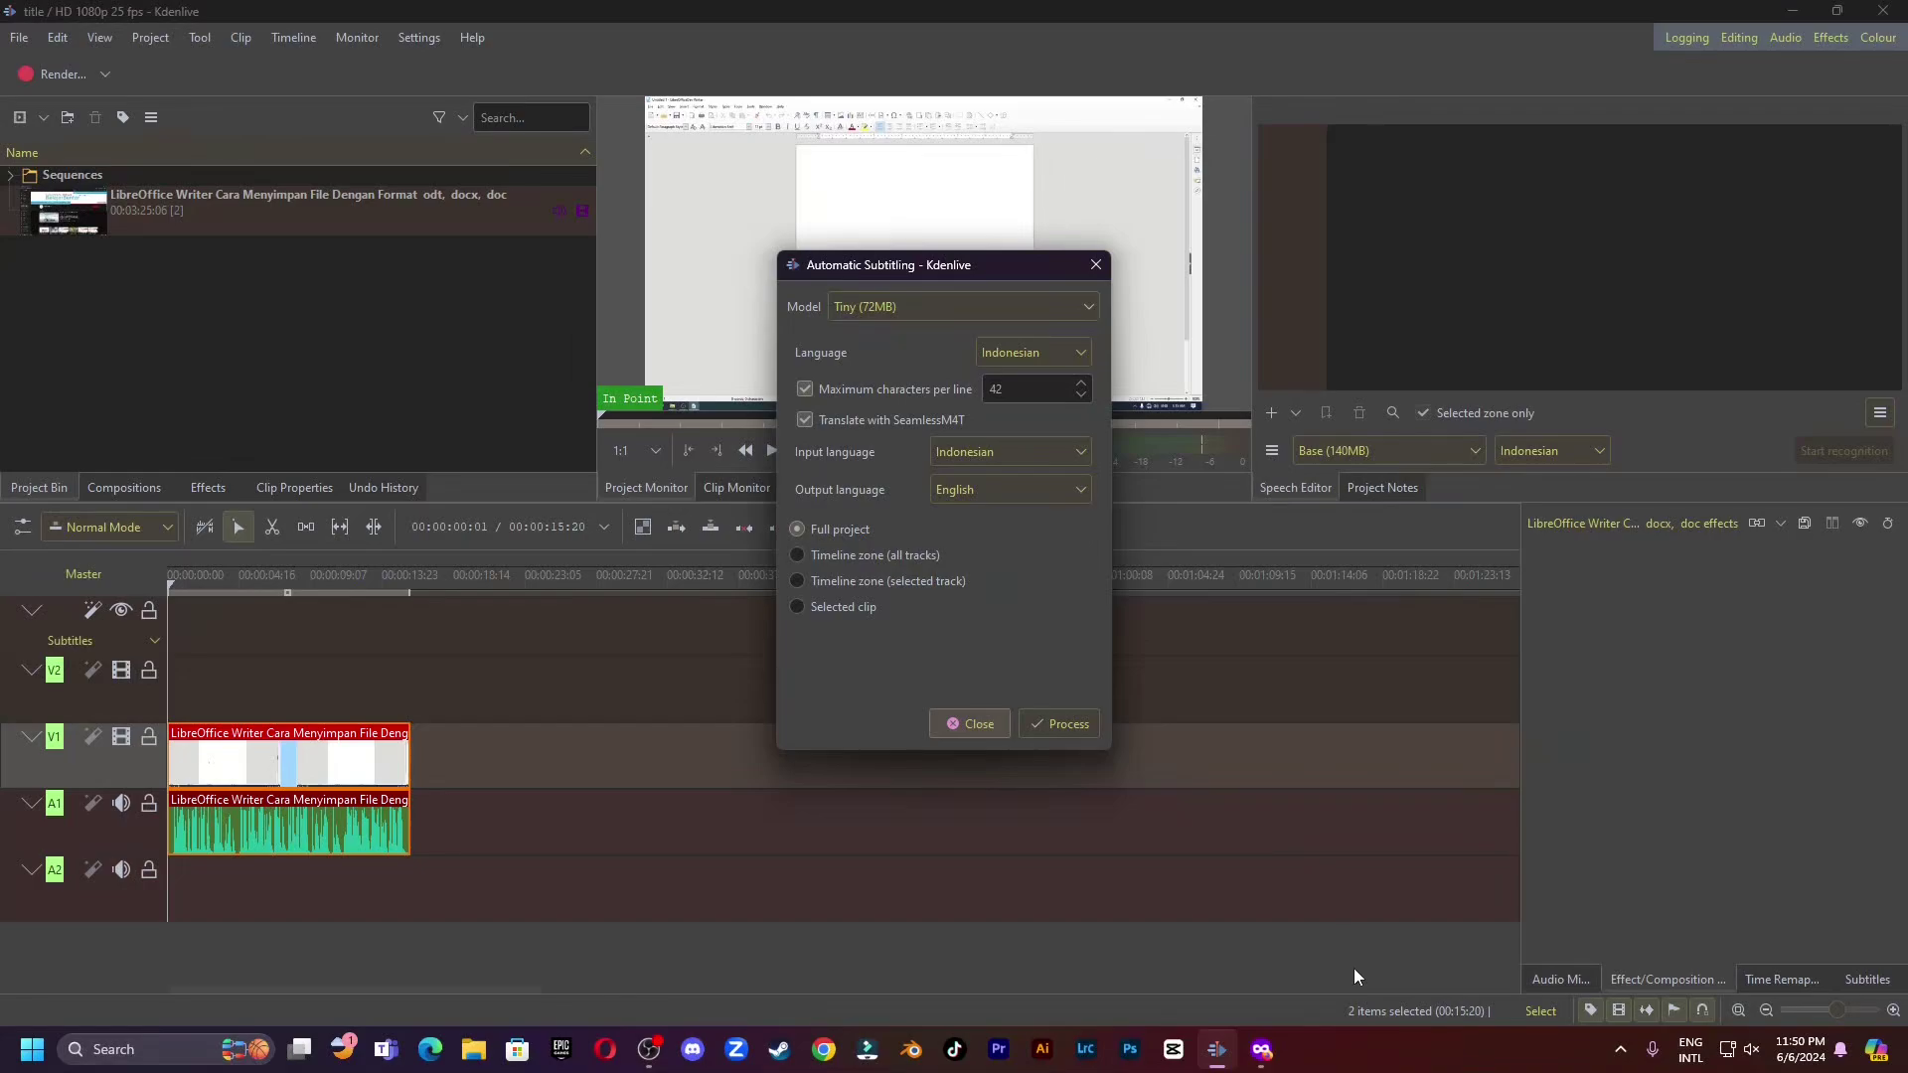
Open Task Manager to check the CPU load, and return to the Automatic Subtitling dialog in Kdenlive.
right_click(1337, 1065)
left_click(1431, 971)
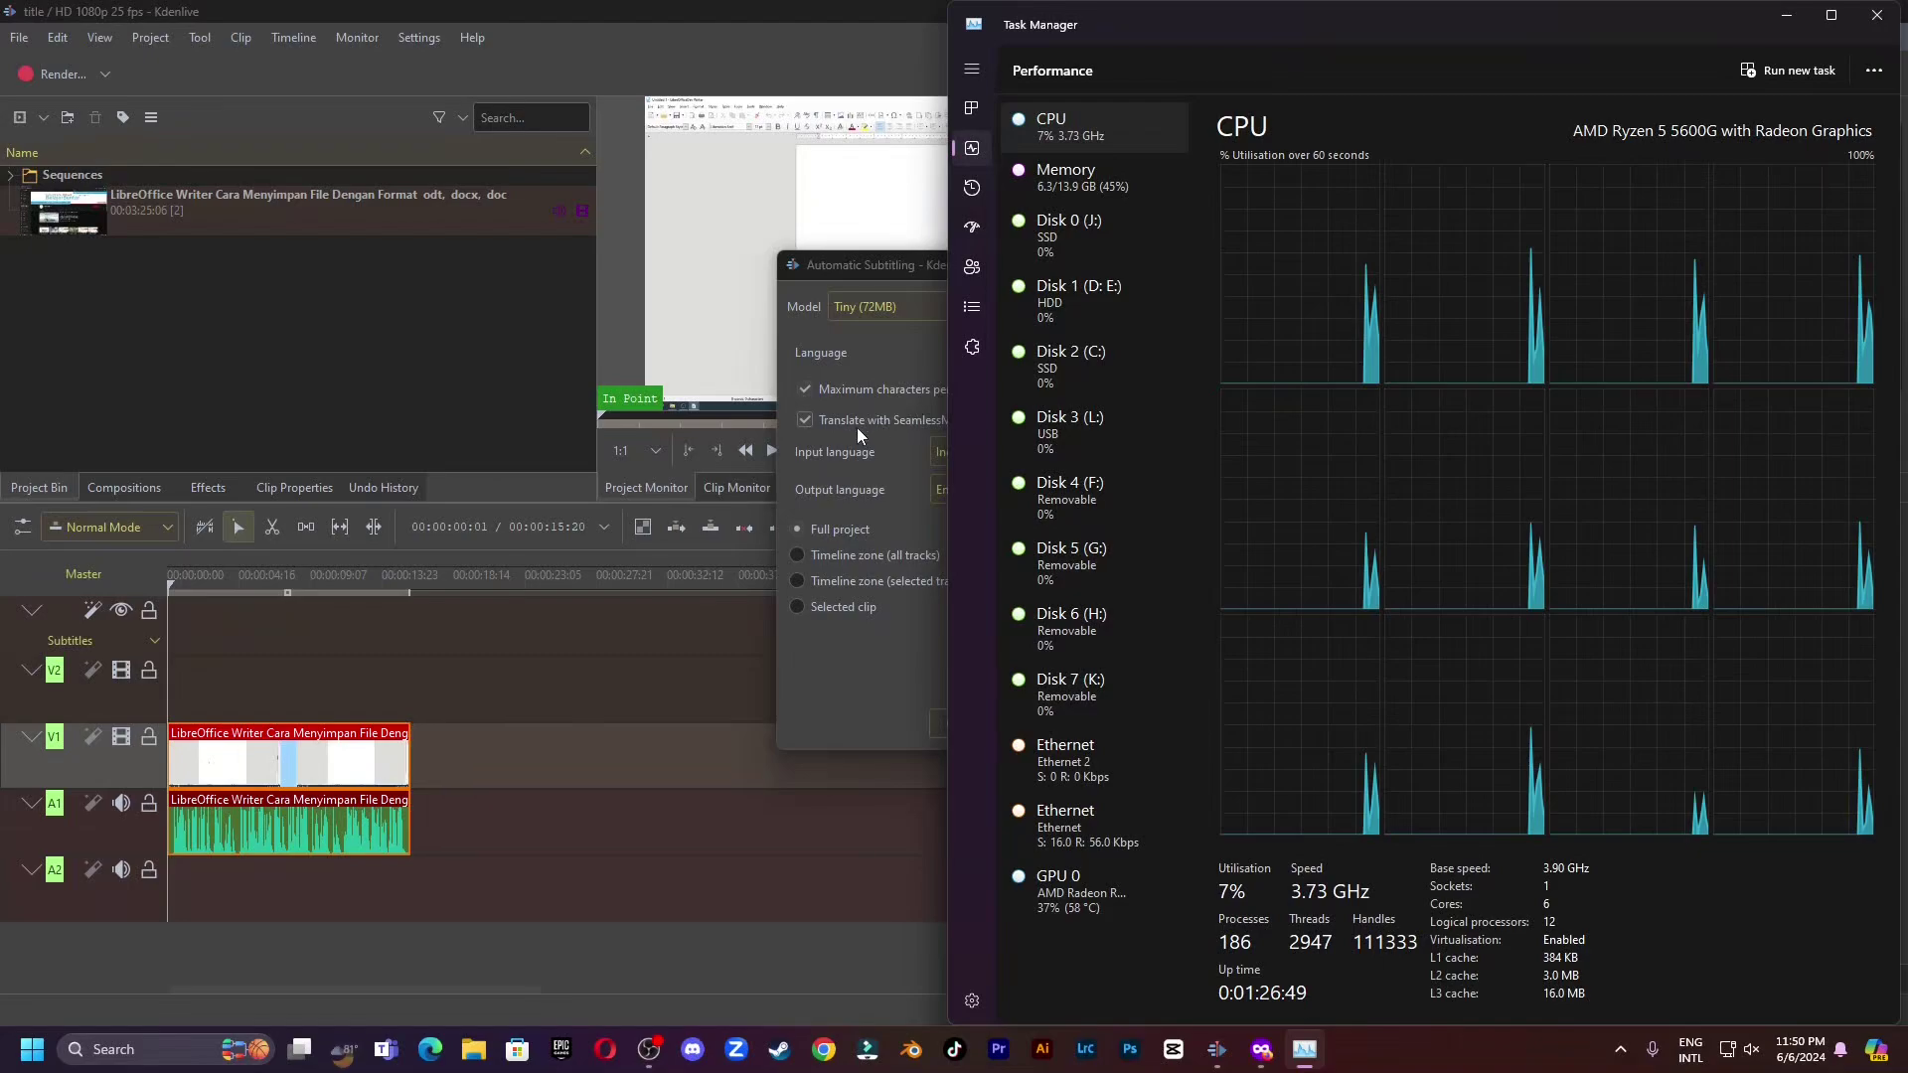
left_click(885, 347)
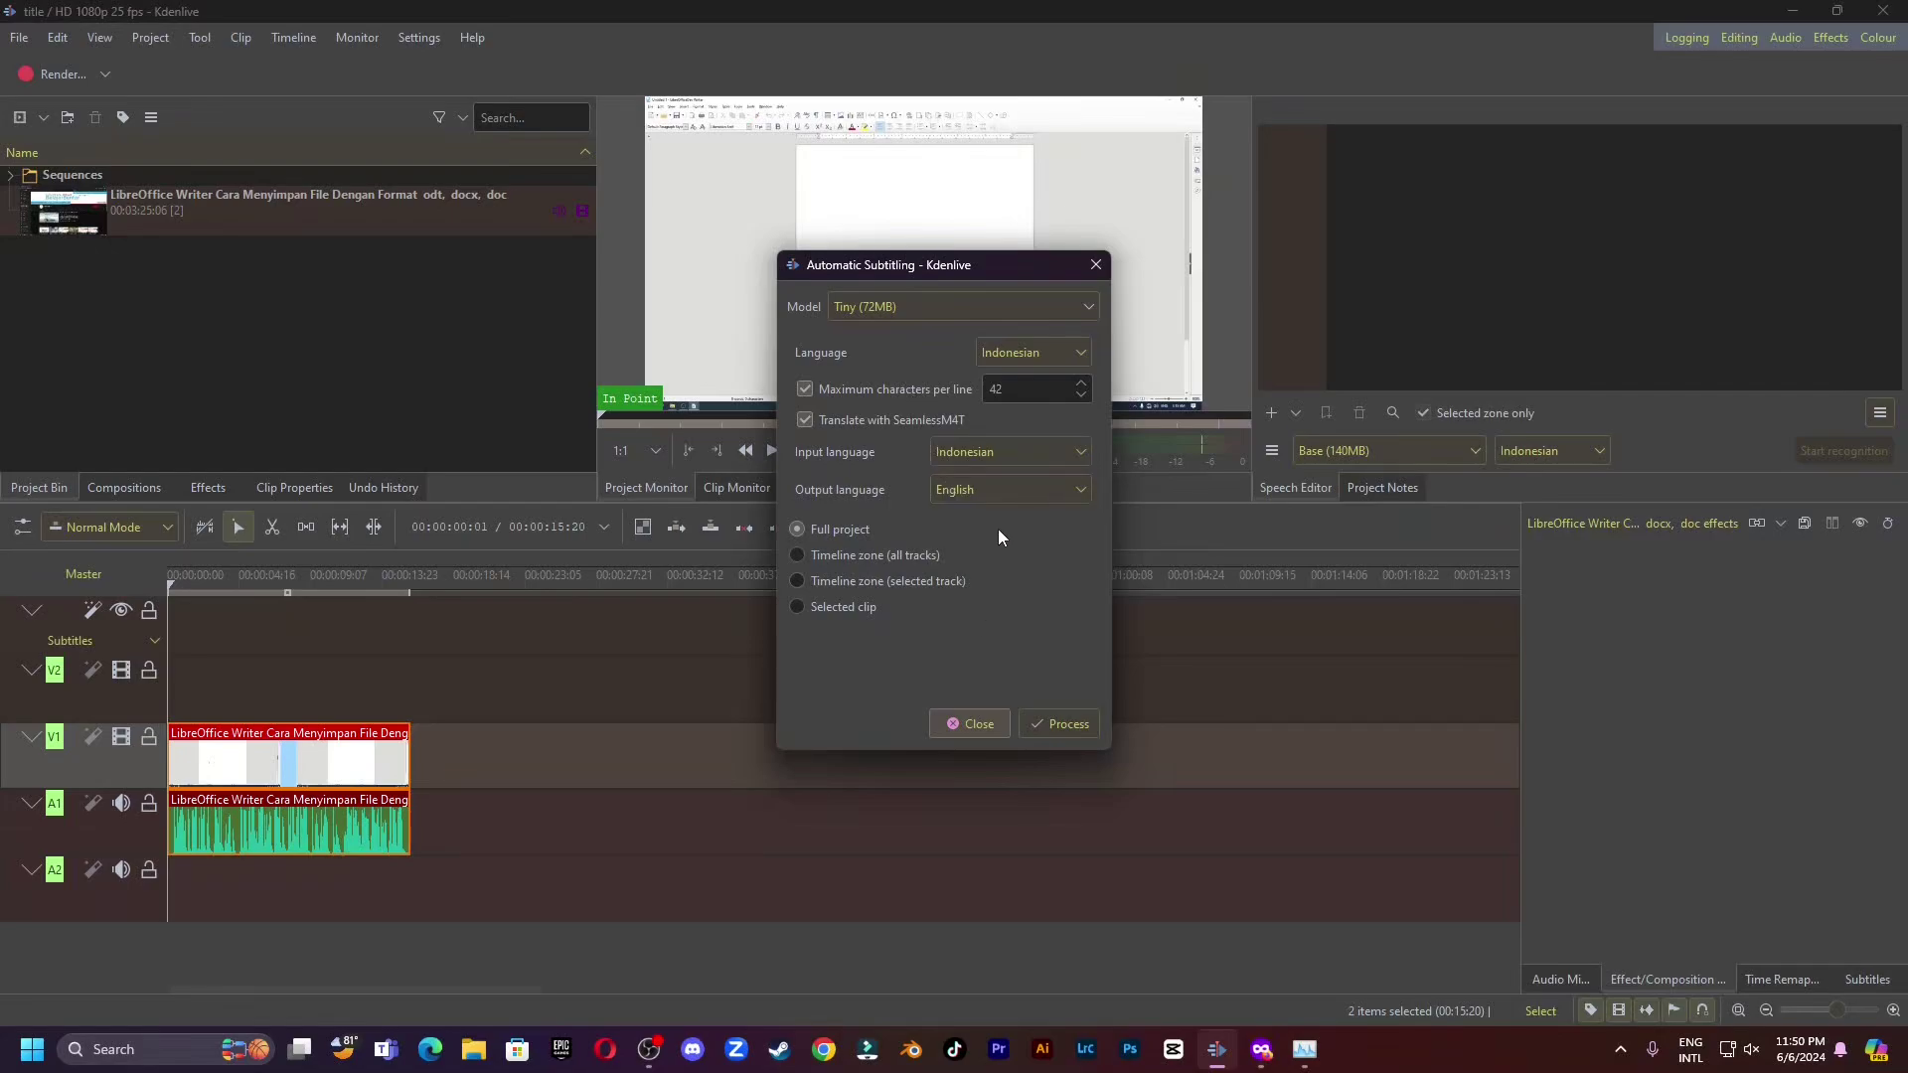
Try to subtitle the full project with SeamlessM4T translation from Indonesian to English, monitoring the system load in Task Manager.
left_click(1057, 723)
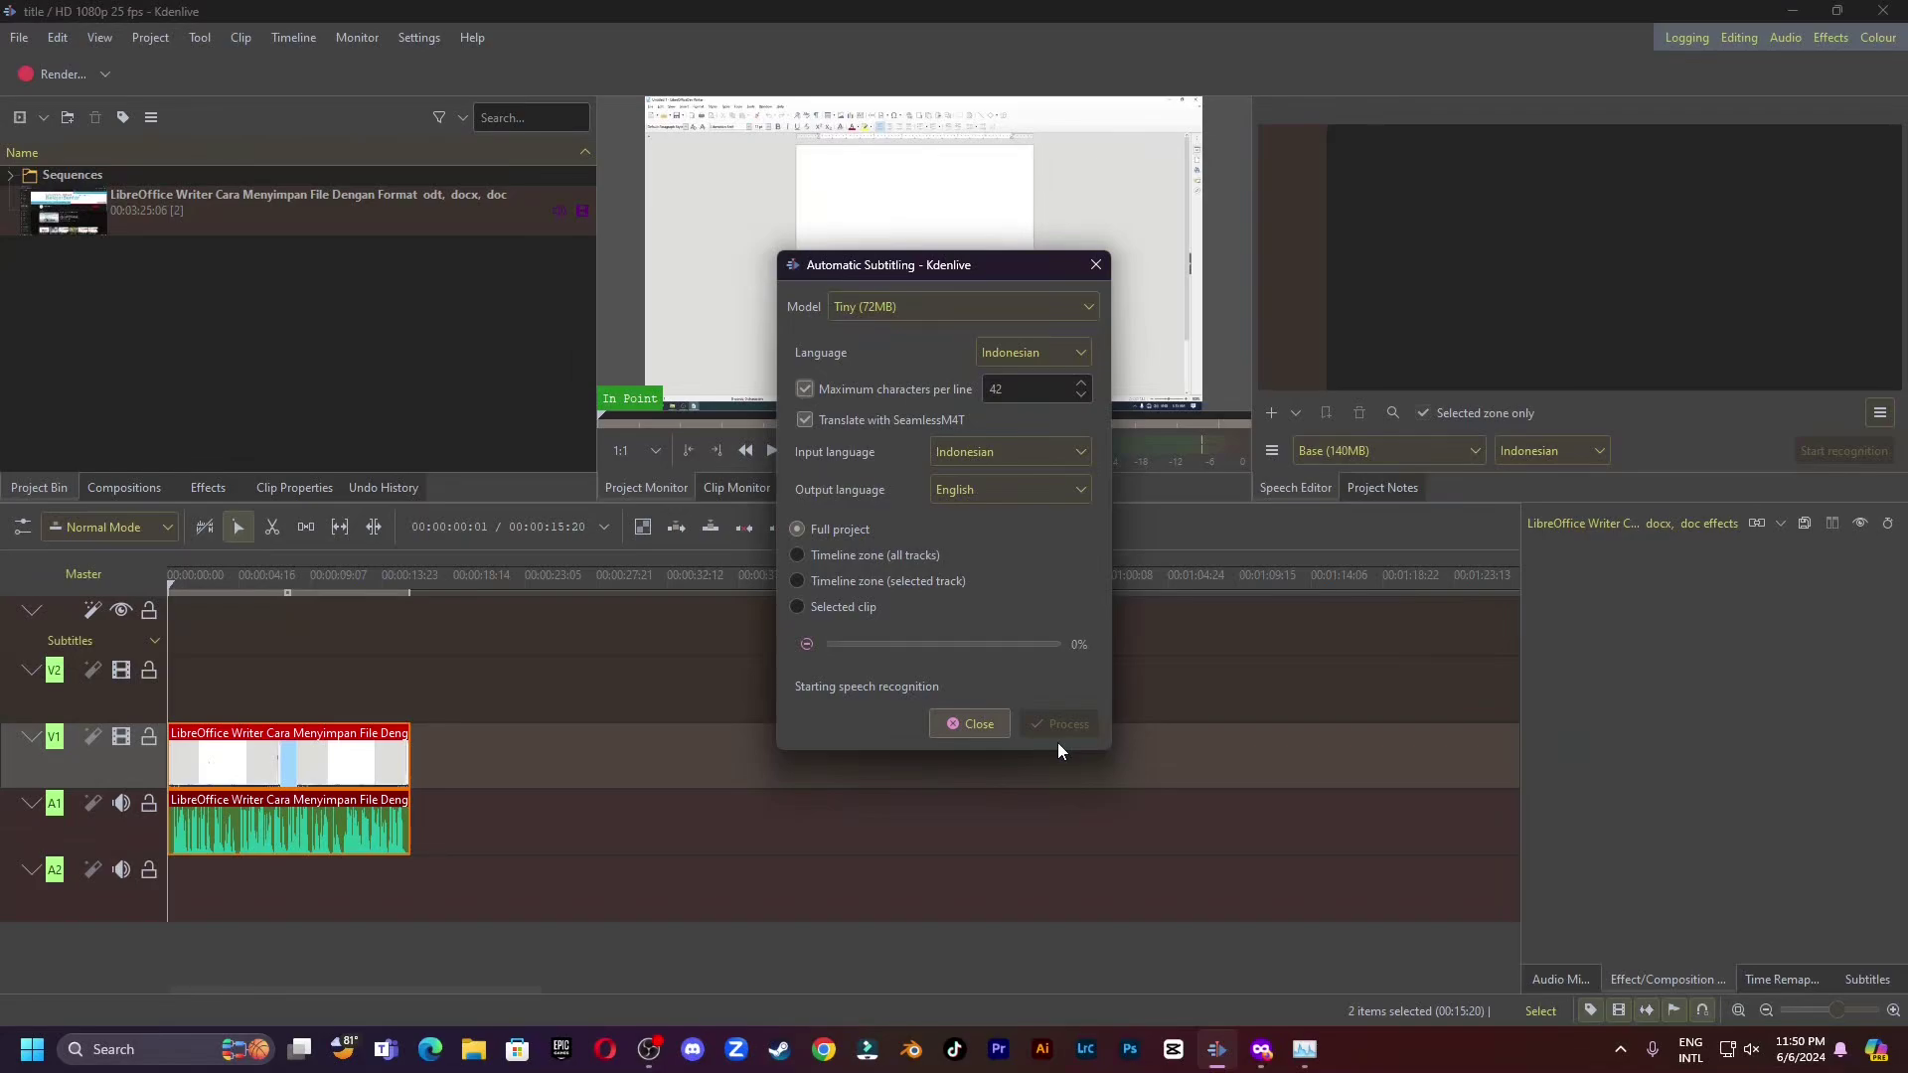
left_click(1304, 1049)
left_click(801, 736)
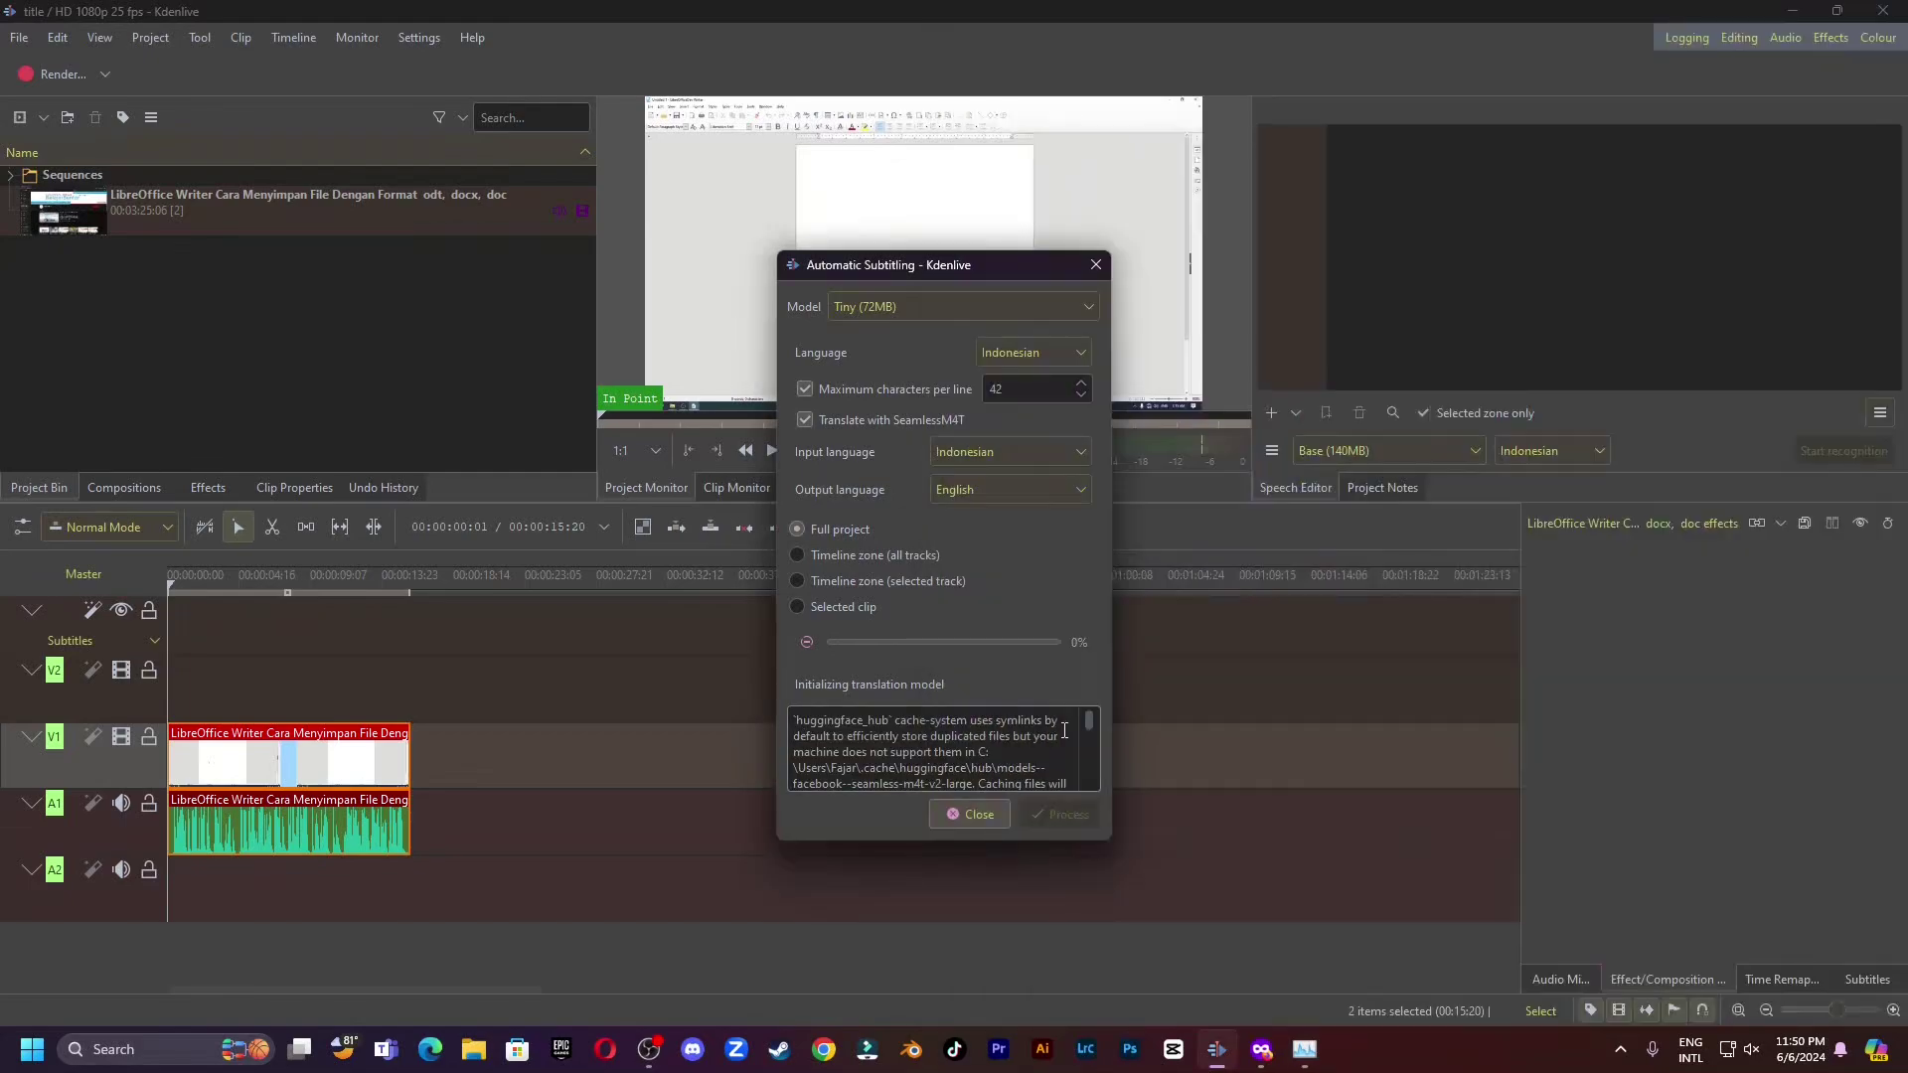
scroll(1063, 741, "down", 10)
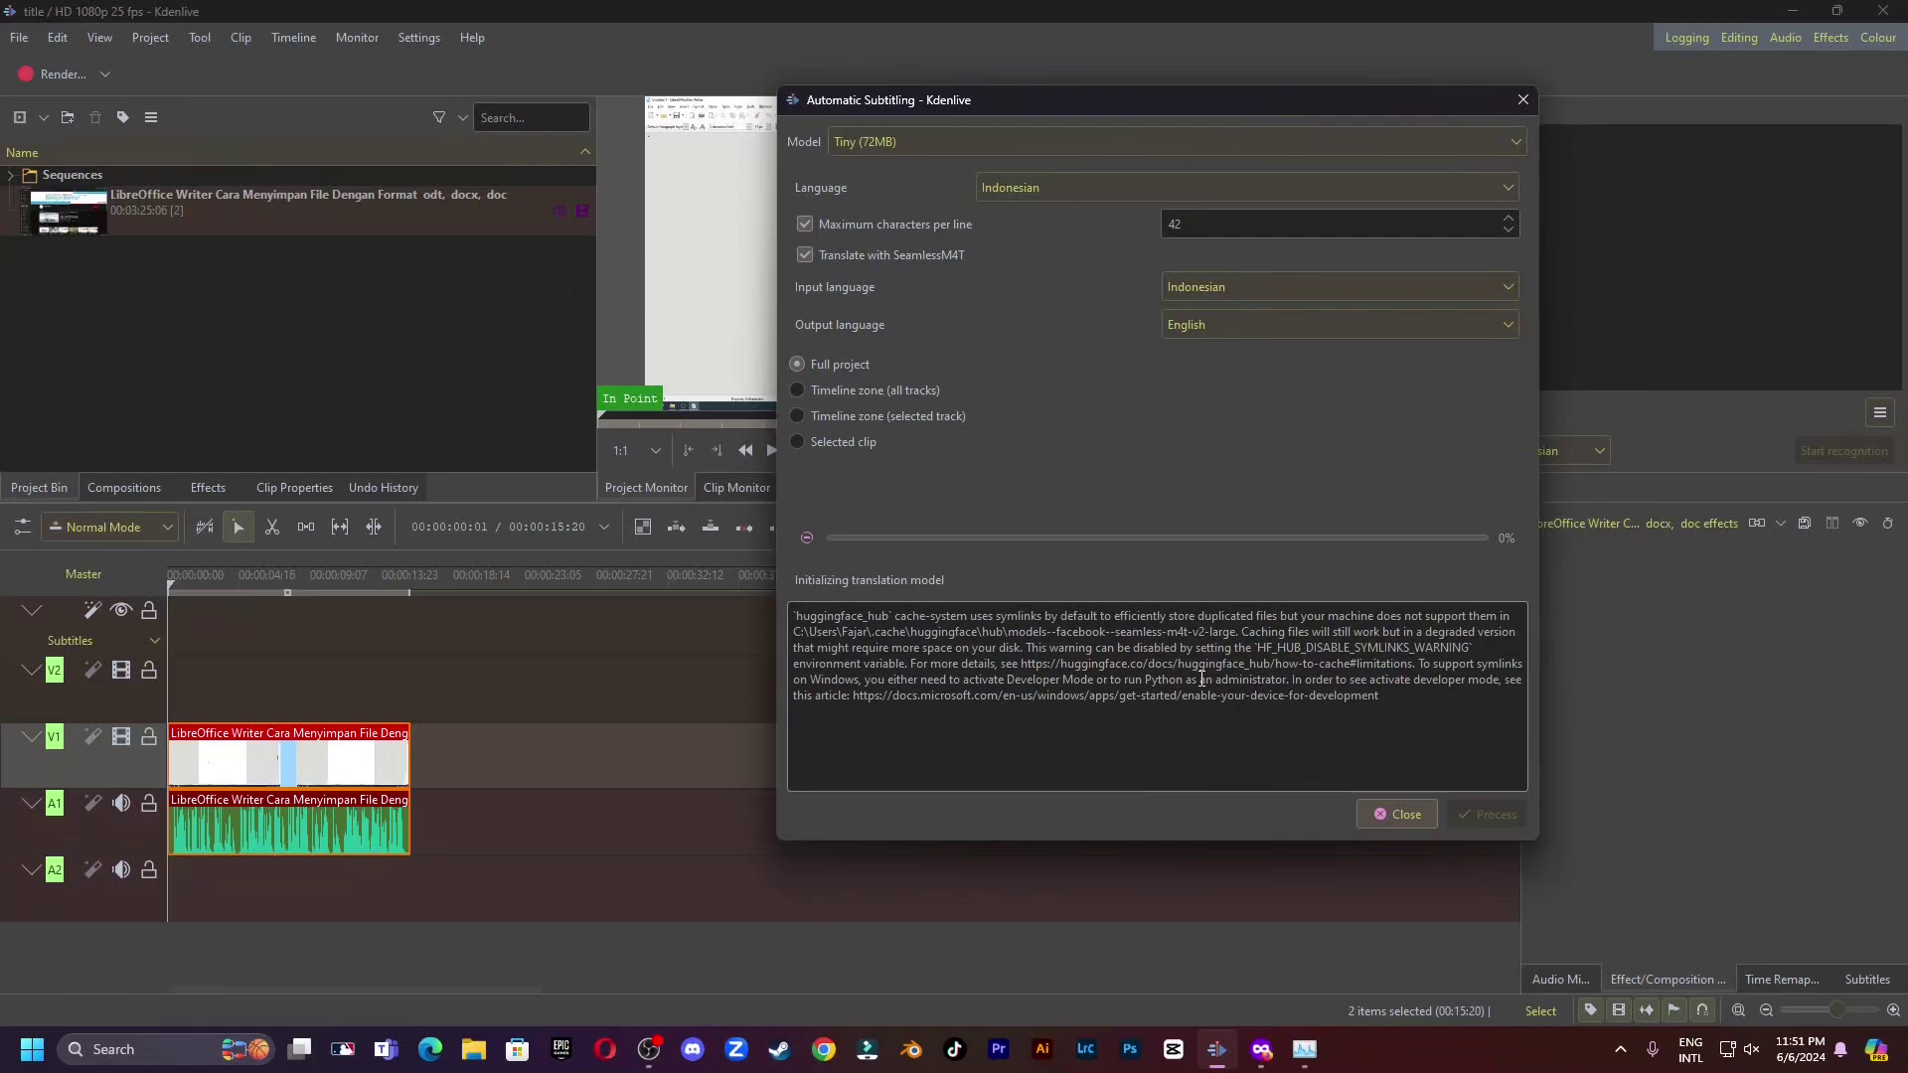
left_click(1291, 1065)
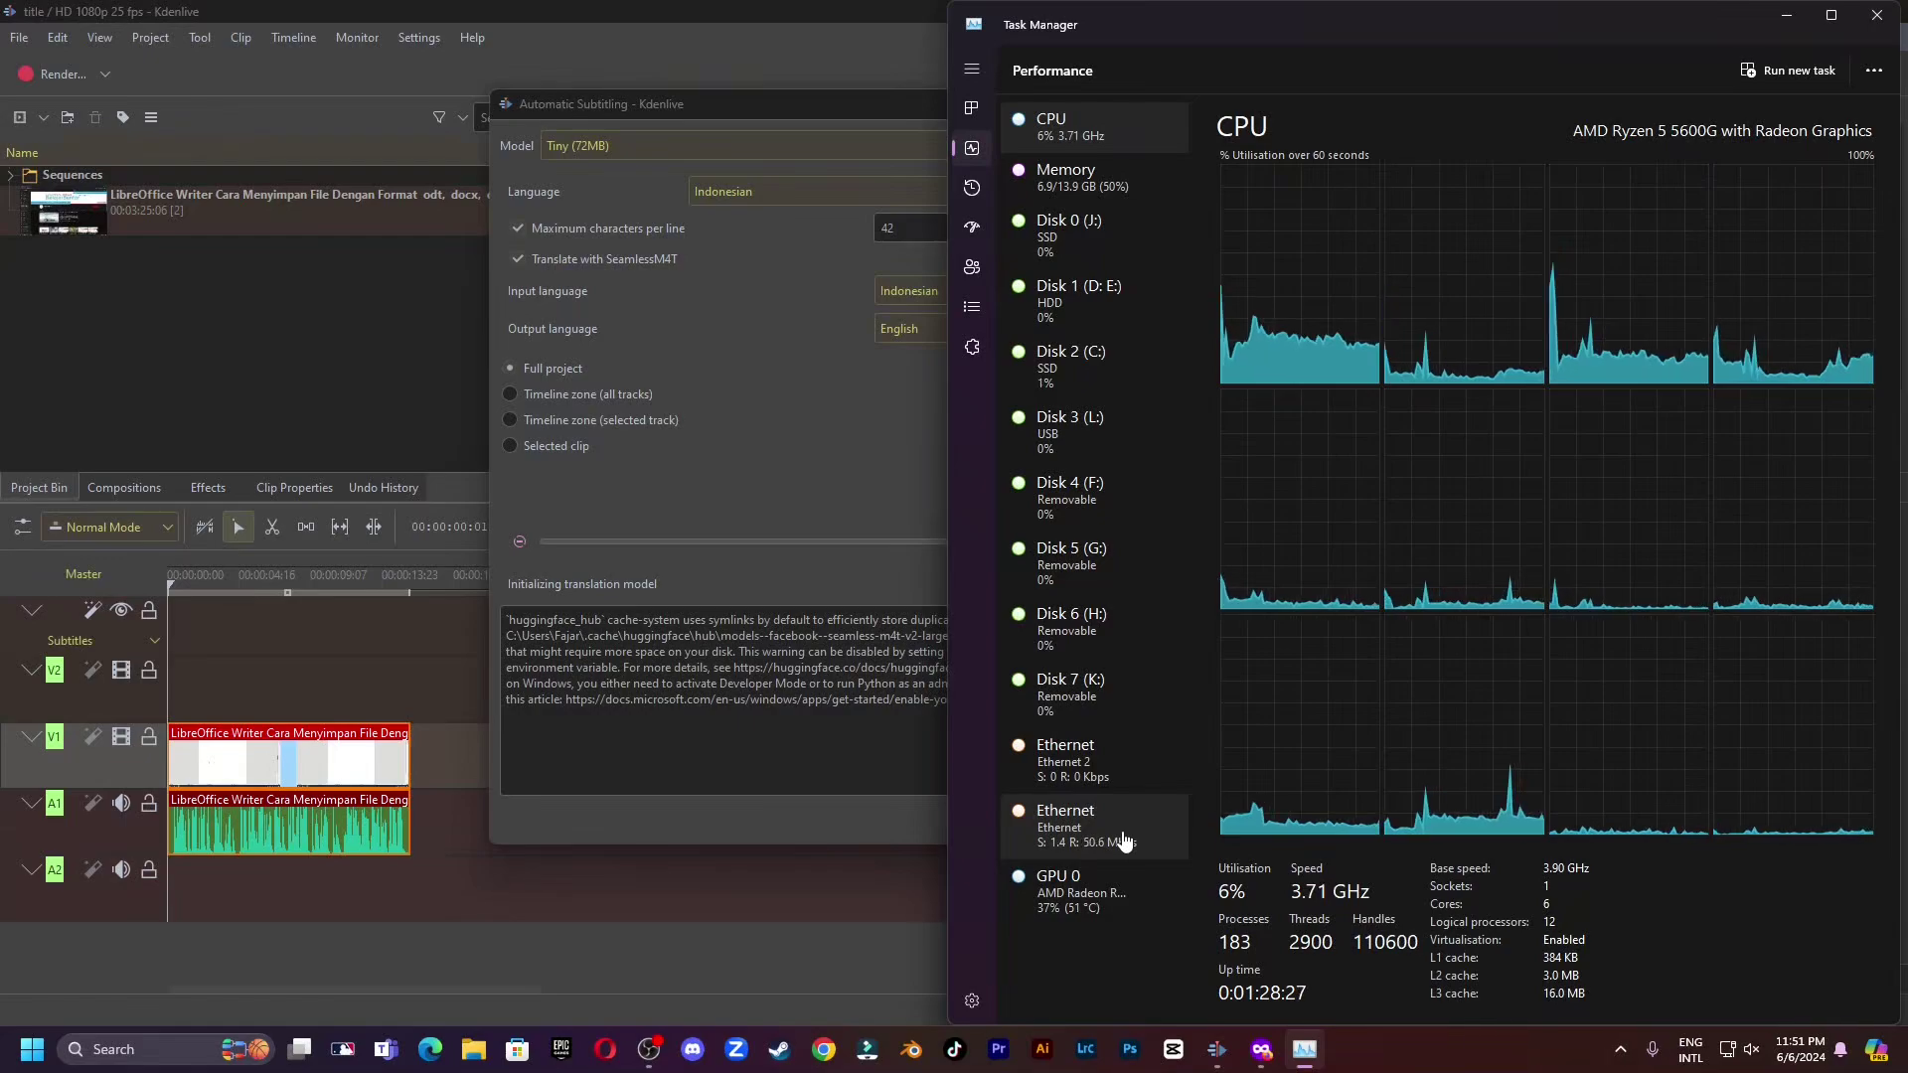
left_click(503, 545)
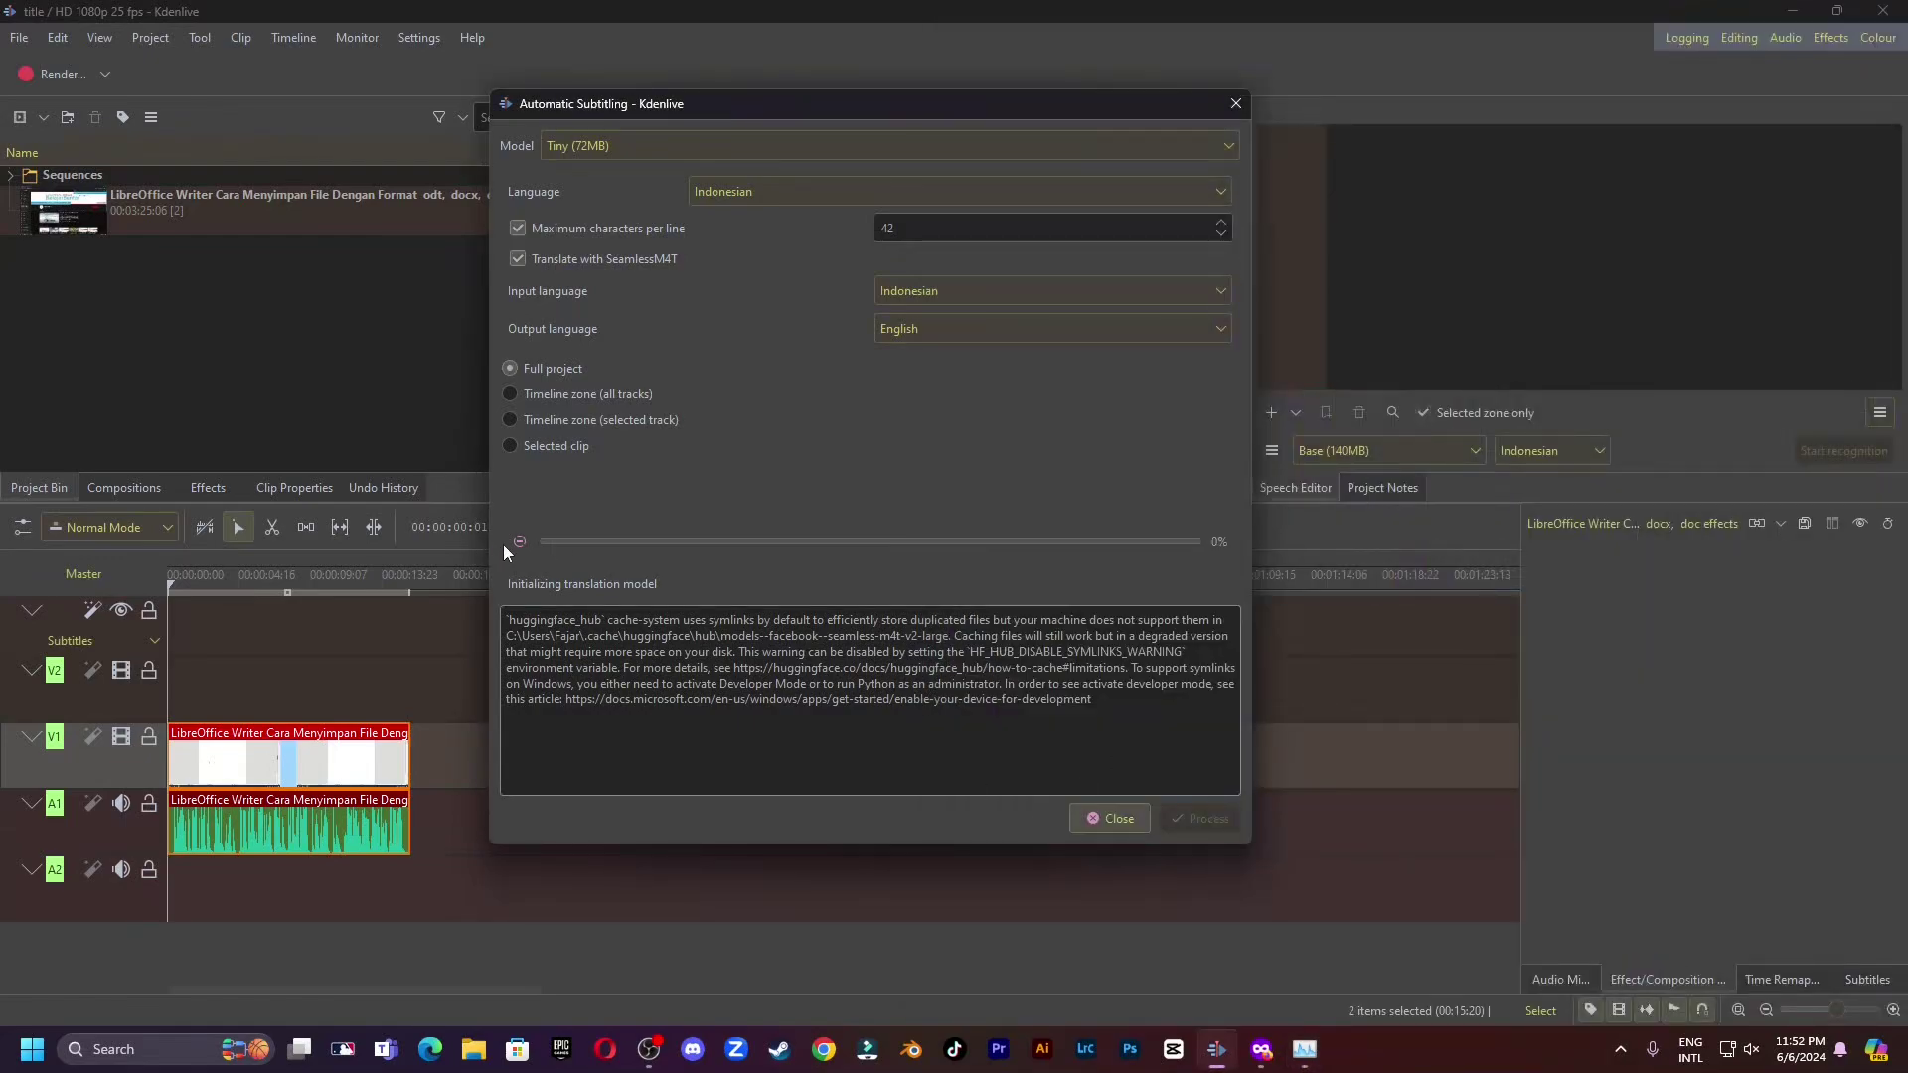
Abort the running speech recognition and dismiss its log after reading it.
left_click(517, 545)
scroll(879, 612, "down", 3)
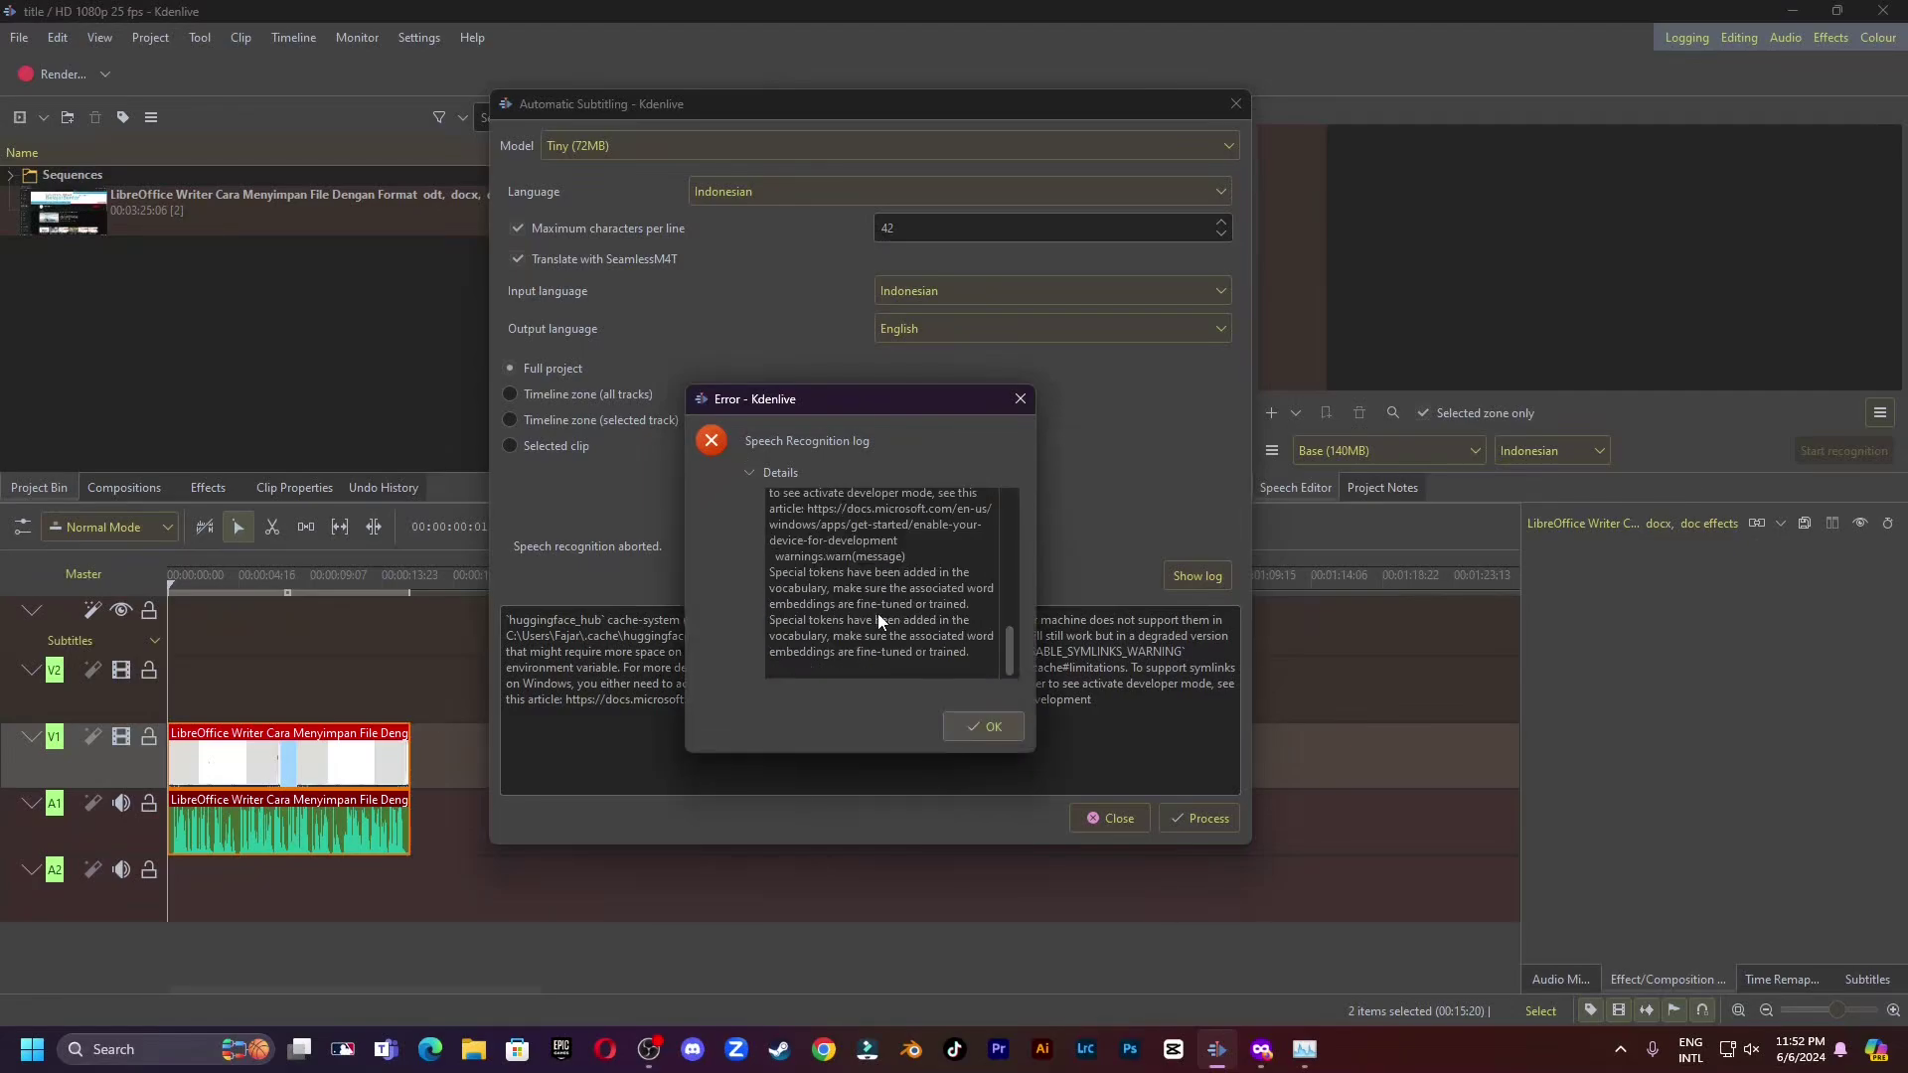
key("Return")
Generate Indonesian subtitles for the full project with SeamlessM4T translation turned off, and close the subtitling dialog.
left_click(517, 259)
left_click(1200, 818)
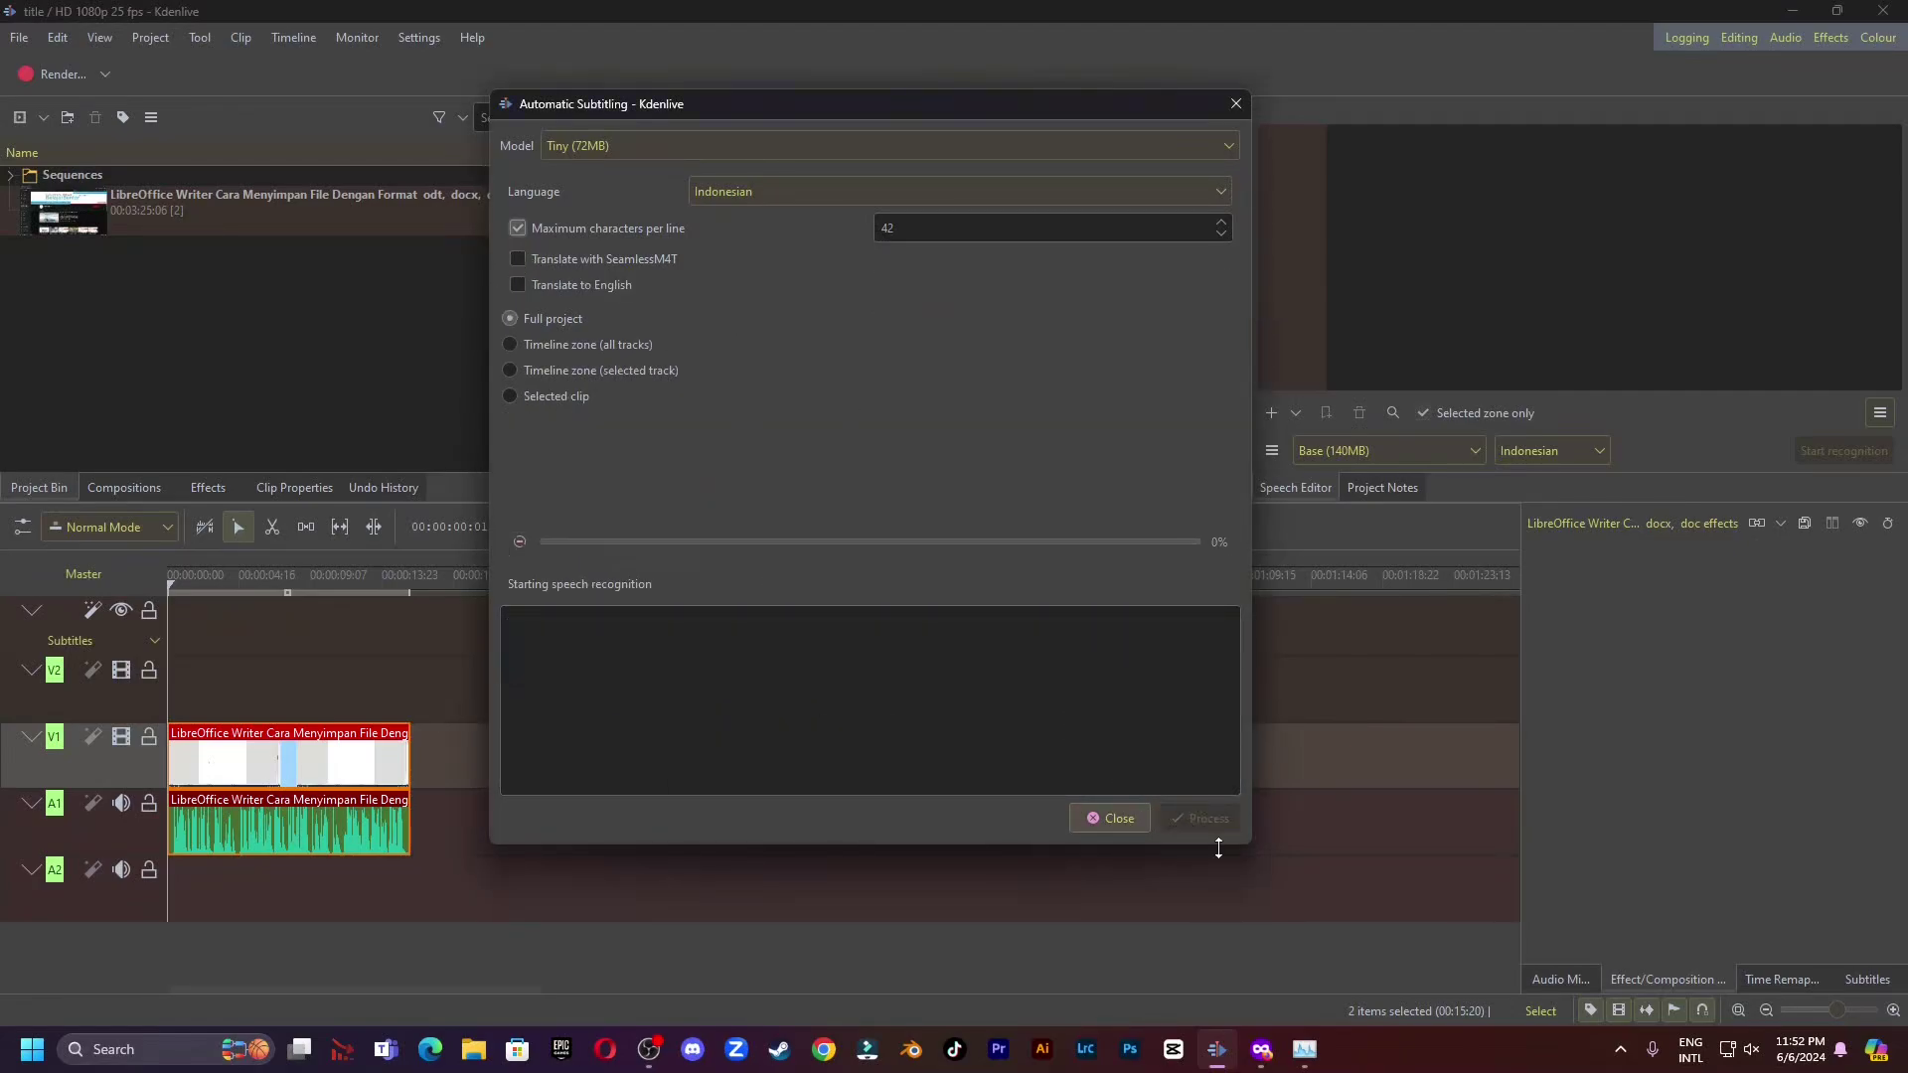
left_click(1305, 1050)
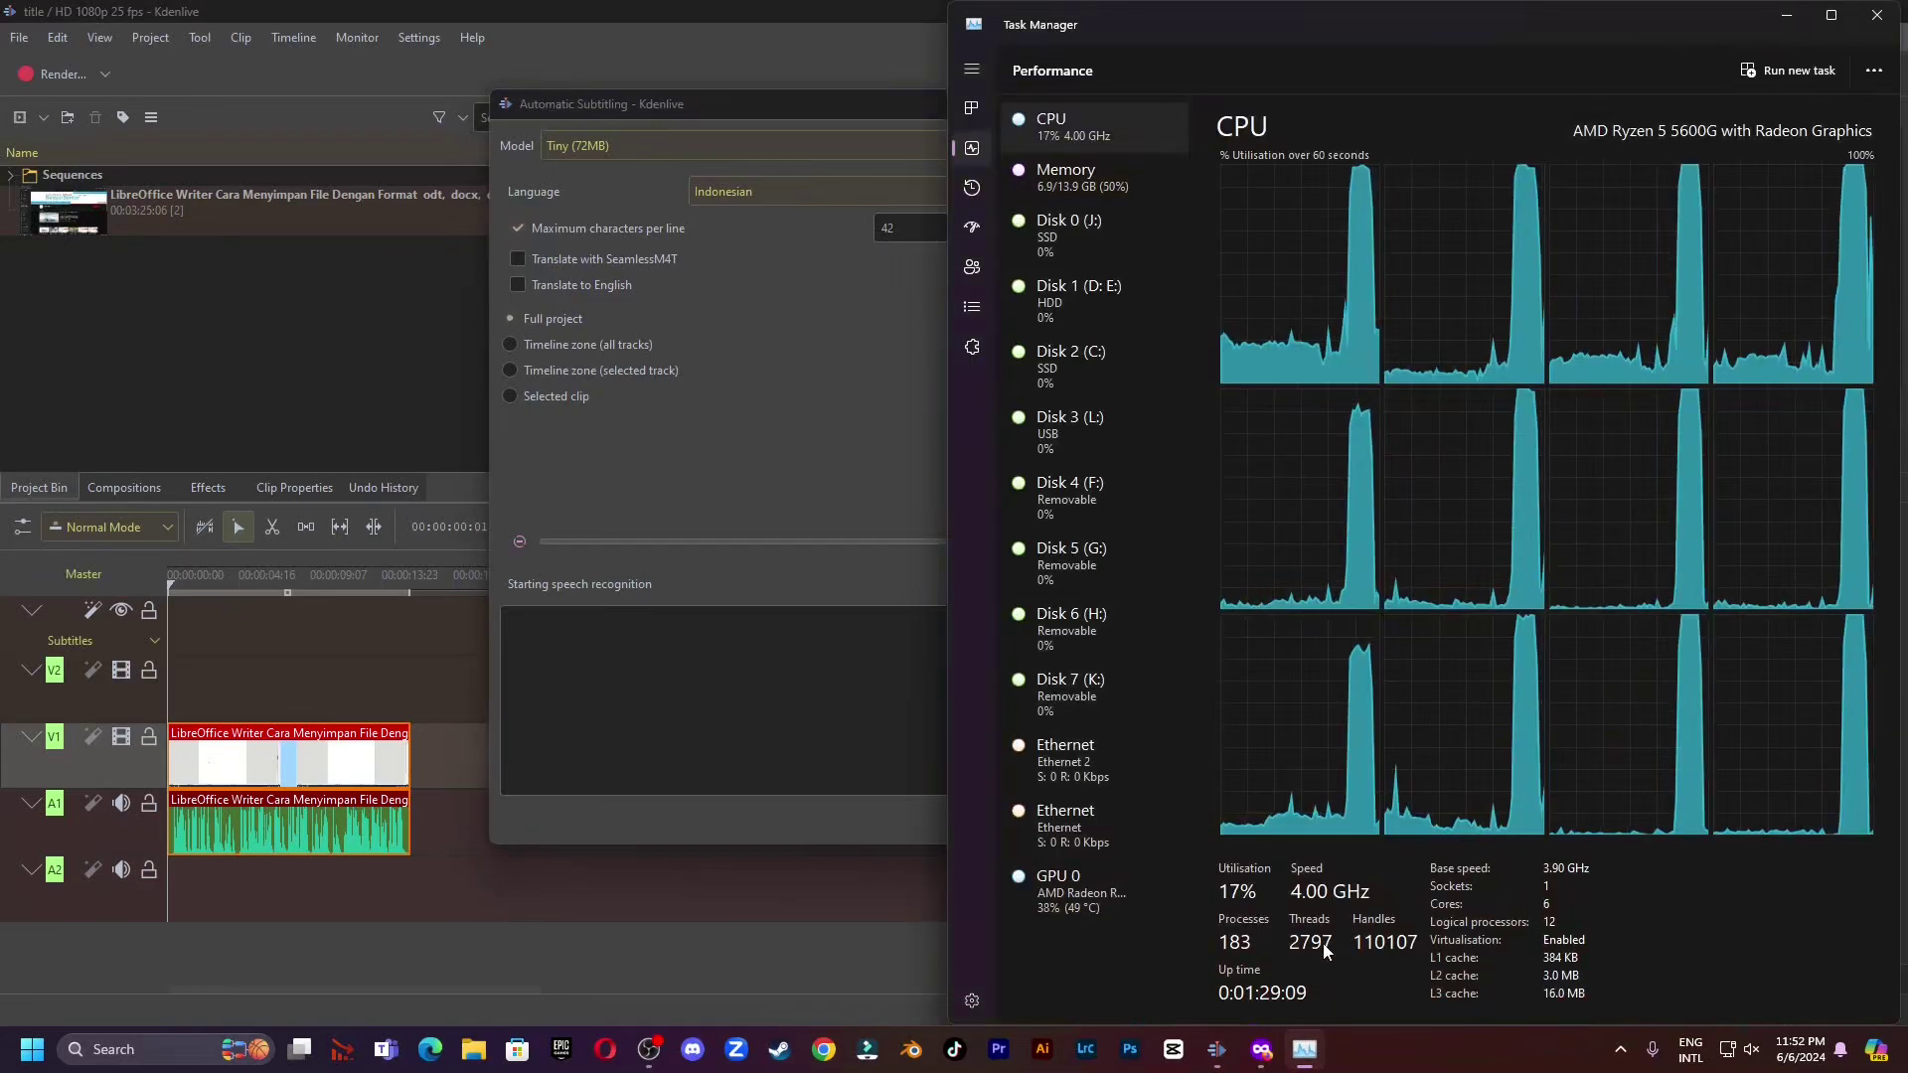
left_click(402, 688)
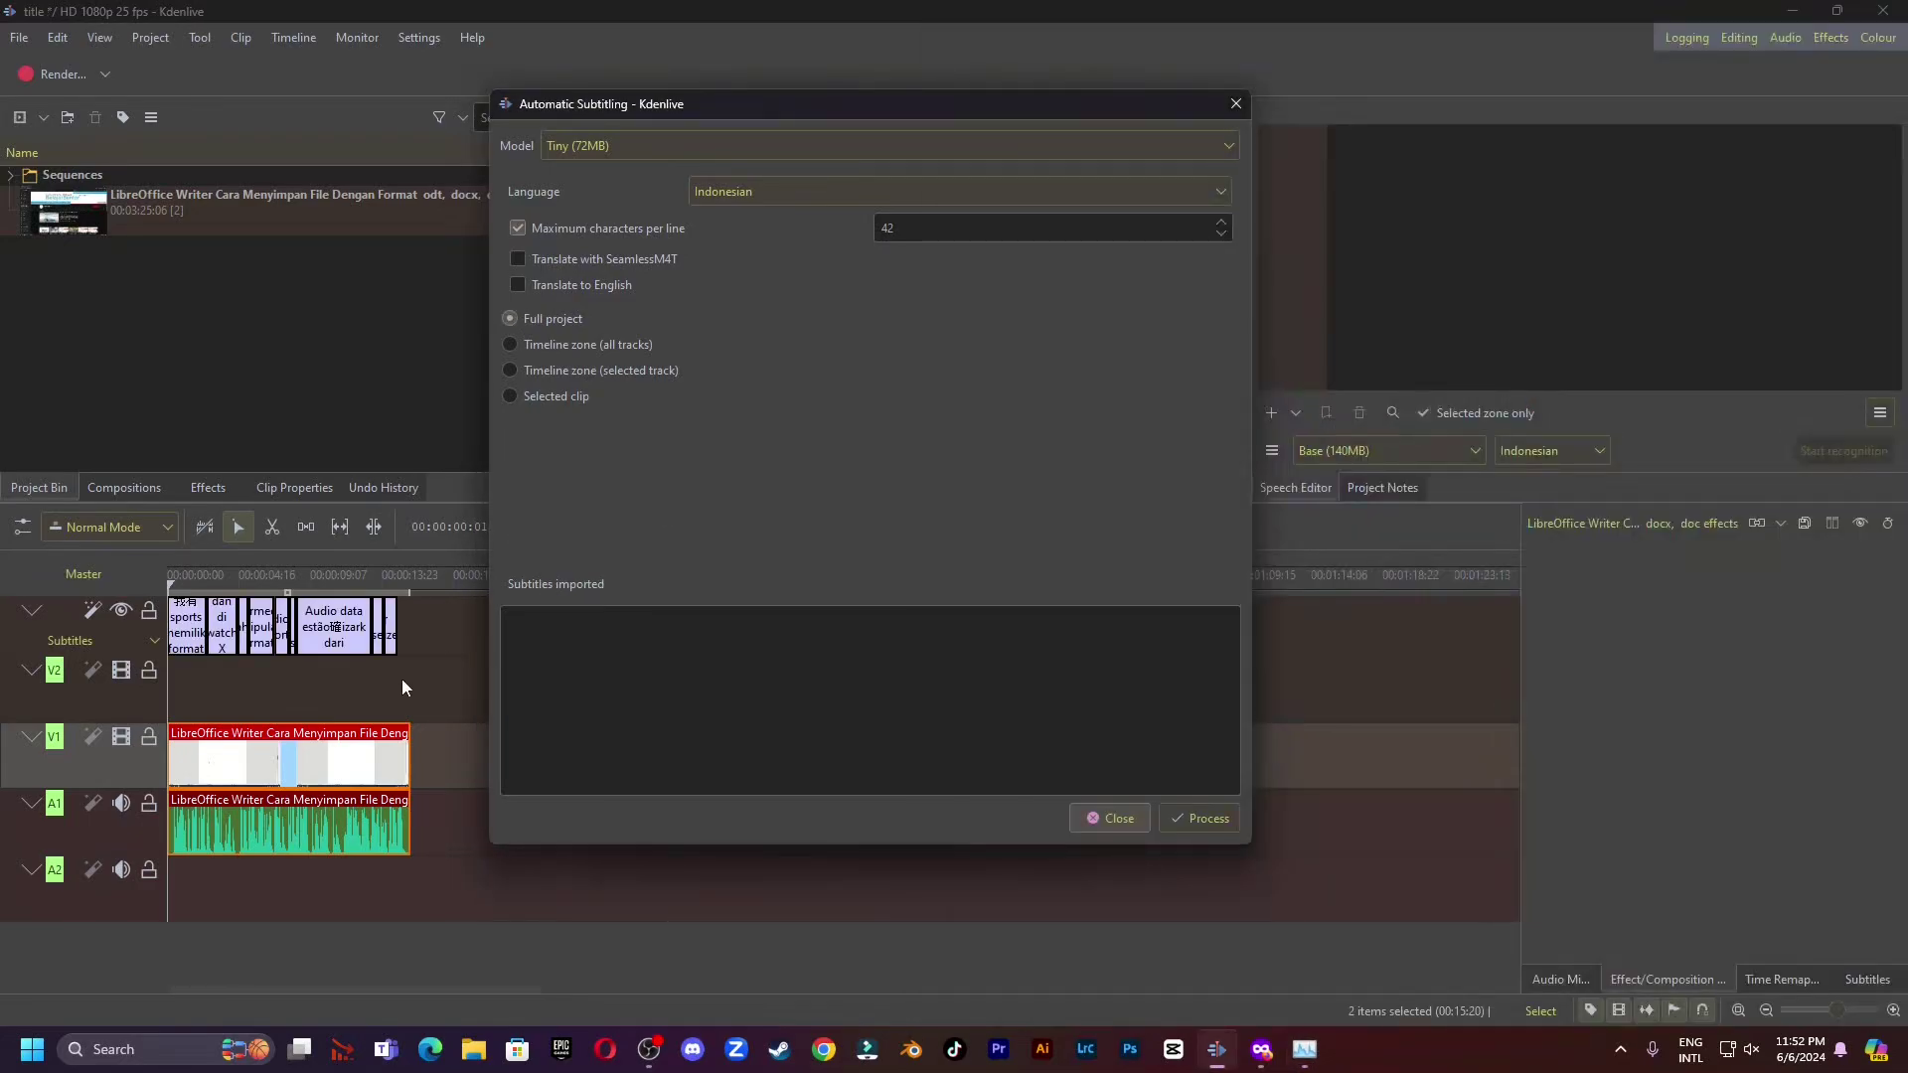
left_click(1107, 815)
scroll(389, 699, "up", 3)
scroll(389, 699, "down", 2)
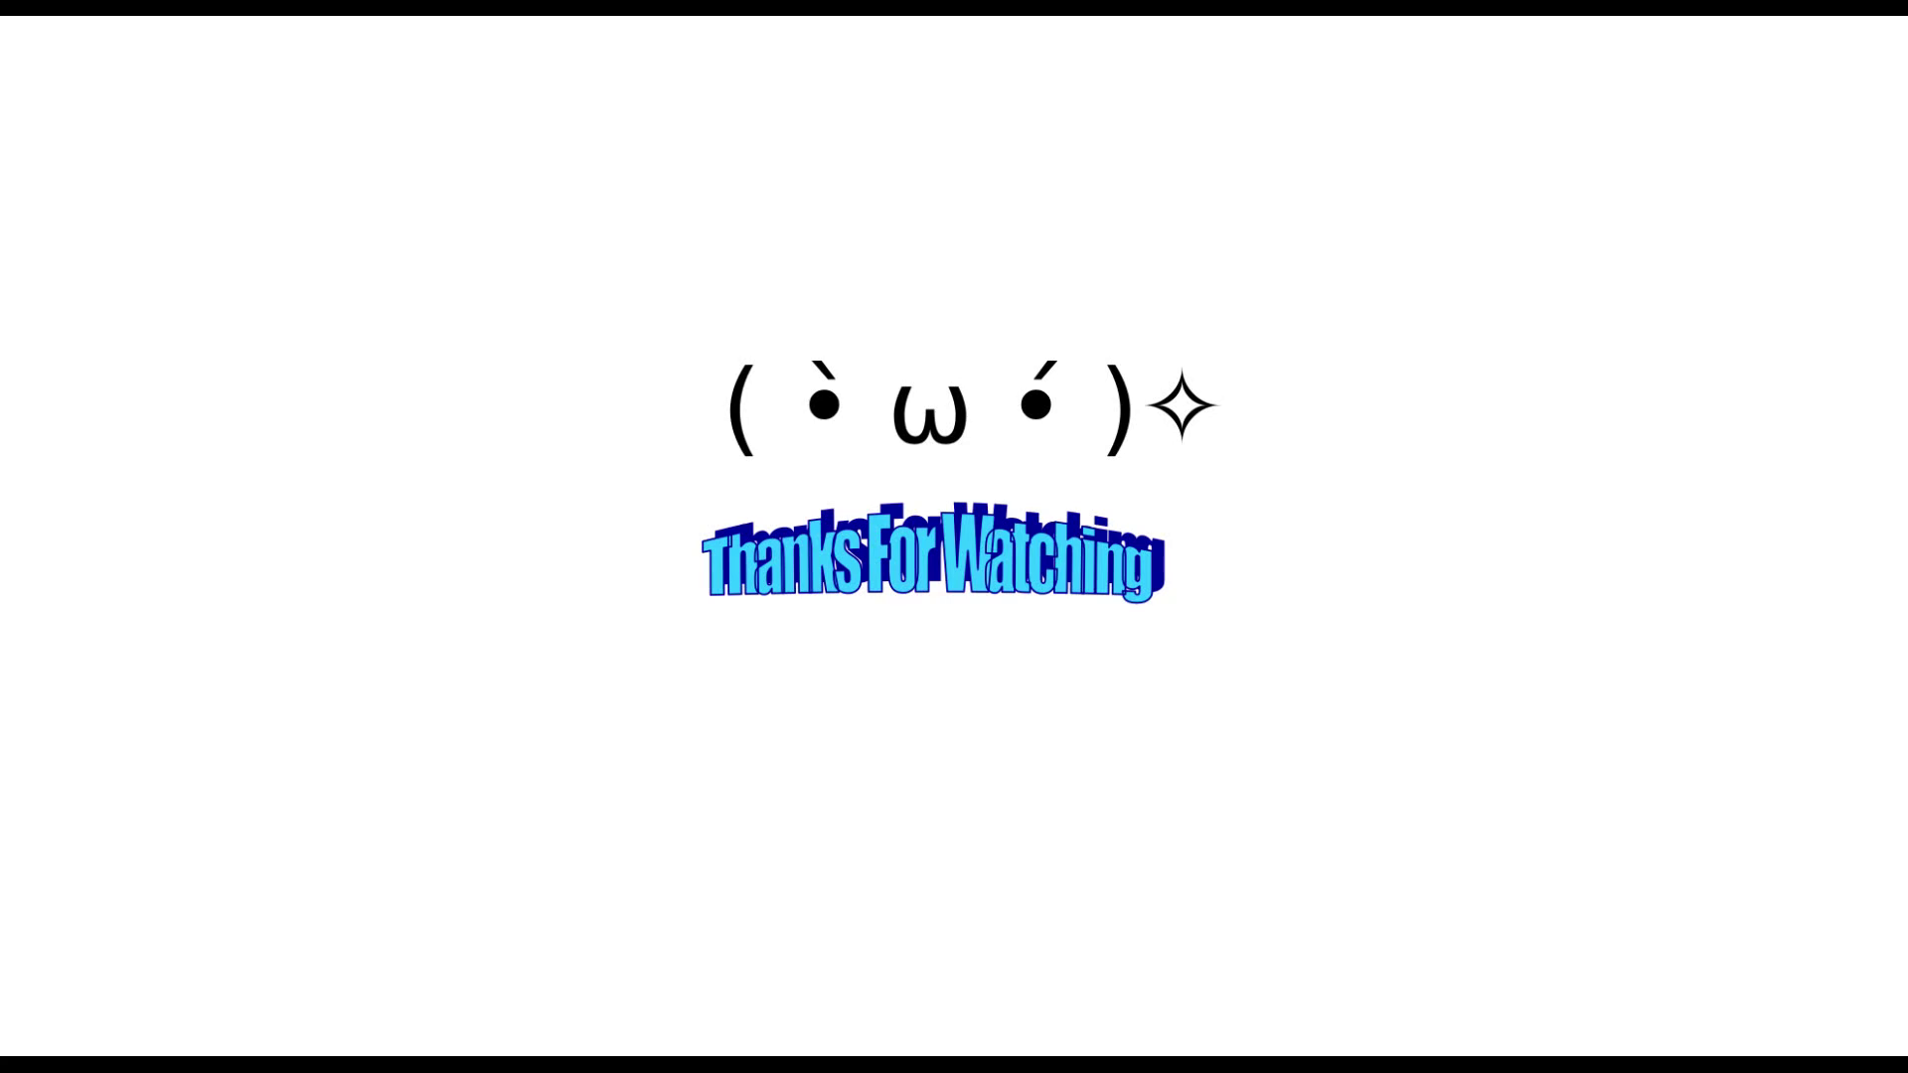